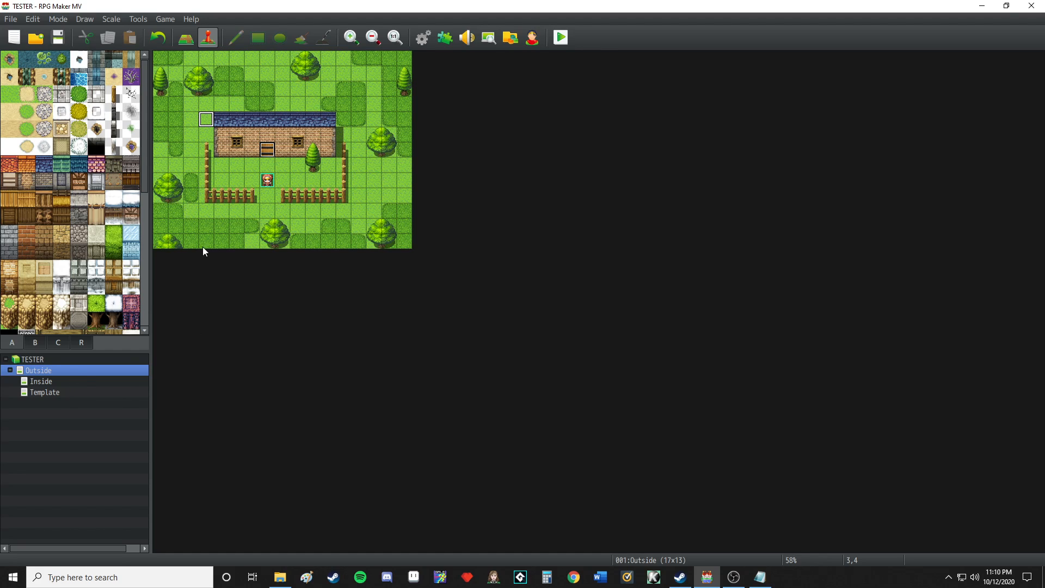
- Look through the Inside and Template maps and return to the Outside map
{"action": "left_click", "coordinate": [101, 383]}
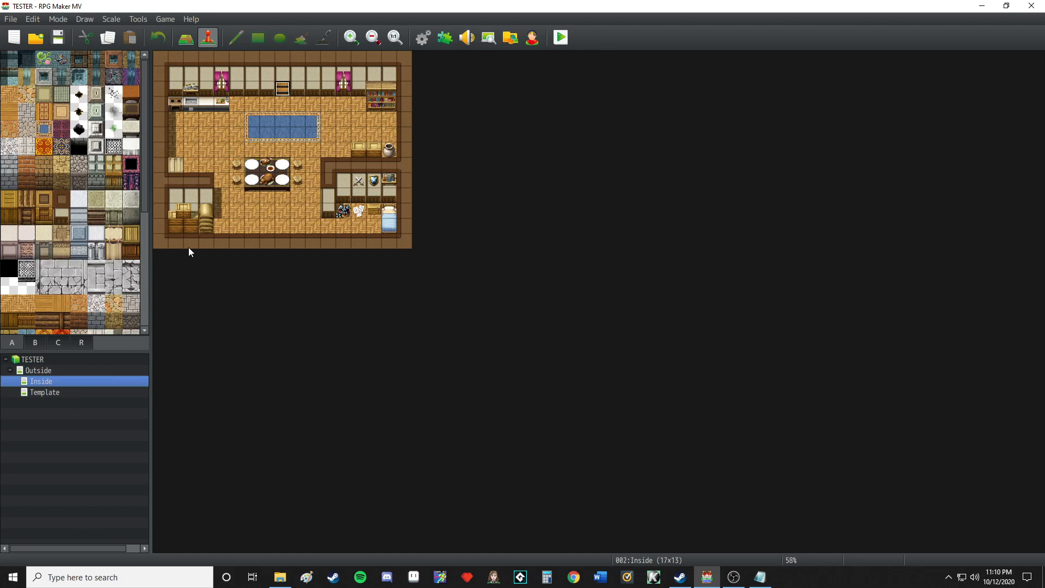
{"action": "left_click", "coordinate": [70, 391]}
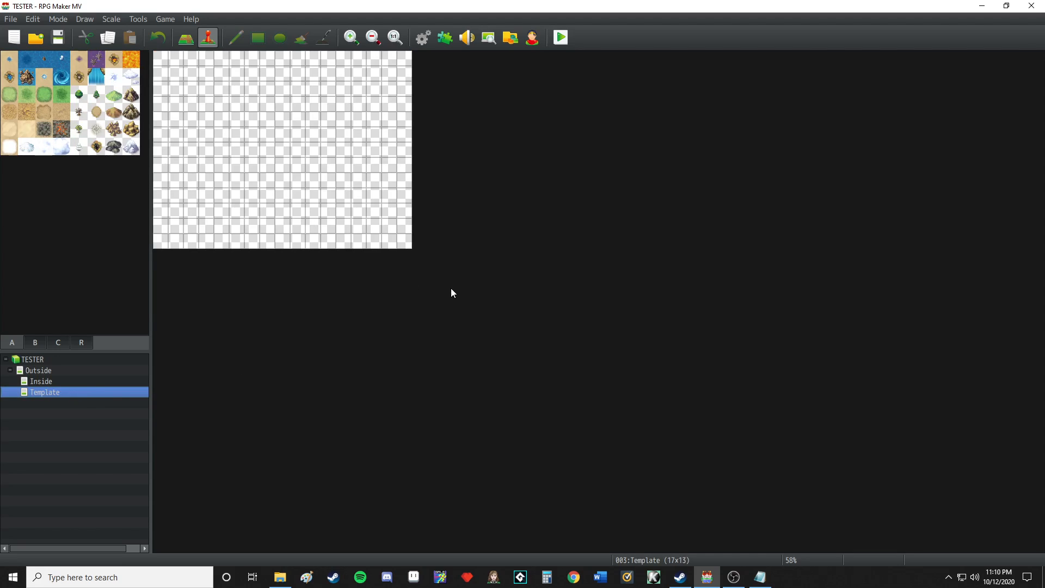
{"action": "left_click", "coordinate": [111, 373]}
{"action": "left_click", "coordinate": [115, 379]}
{"action": "left_click", "coordinate": [115, 373]}
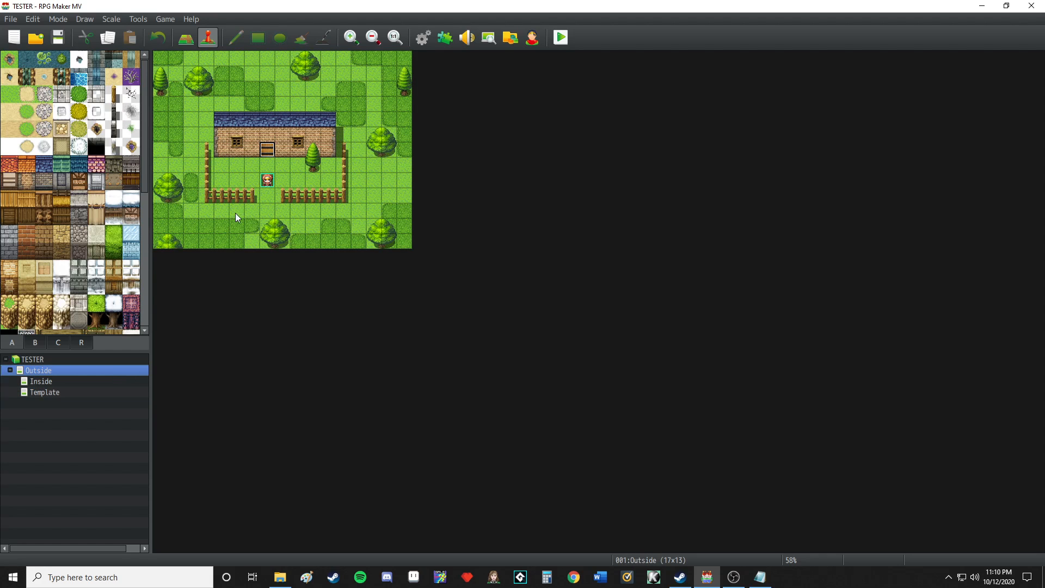
{"action": "left_click", "coordinate": [115, 381]}
{"action": "left_click", "coordinate": [116, 372]}
- Read the activation instructions in the MVNovaLighting plugin's help text, then close the plugin settings and manager
{"action": "left_click", "coordinate": [445, 40]}
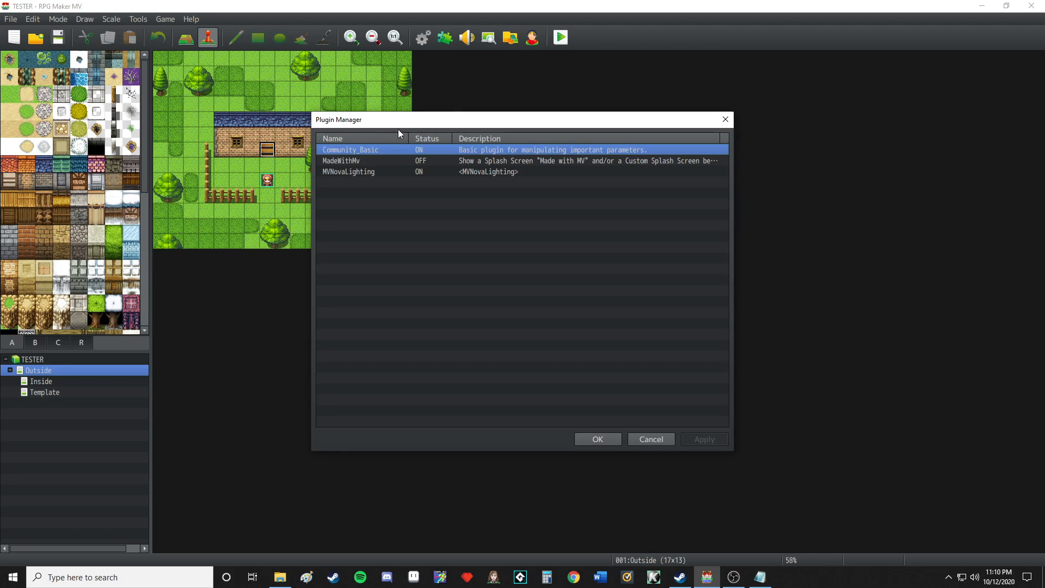
{"action": "double_click", "coordinate": [380, 172]}
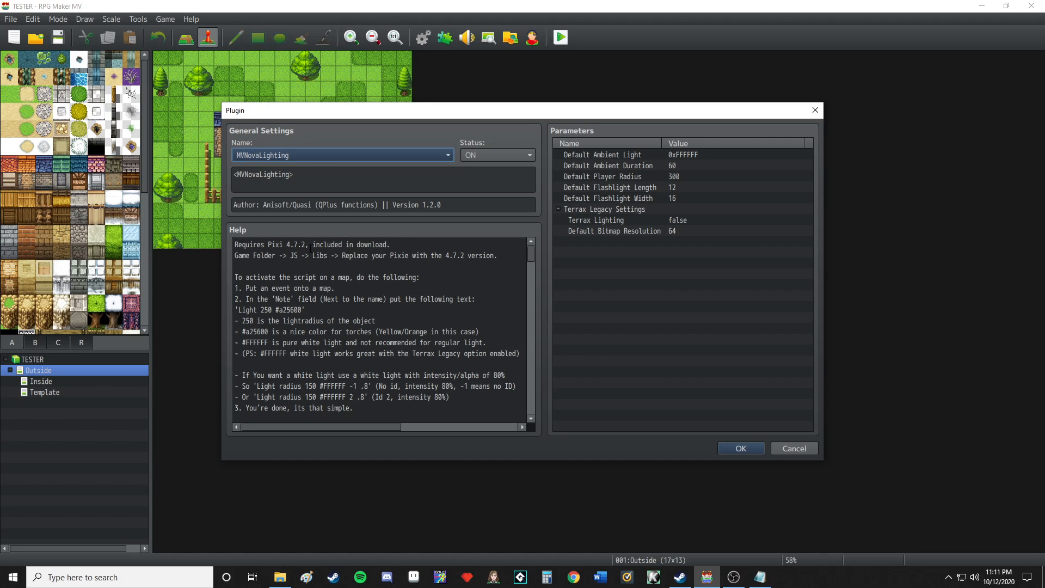
{"action": "left_click_drag", "start_coordinate": [306, 245], "coordinate": [297, 244]}
{"action": "left_click", "coordinate": [329, 259]}
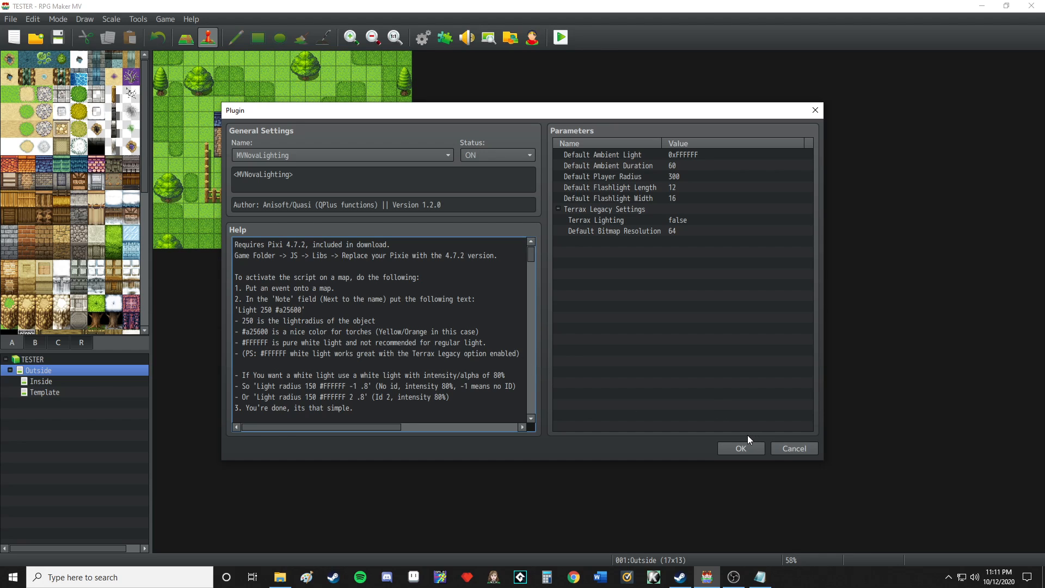
{"action": "left_click", "coordinate": [738, 445]}
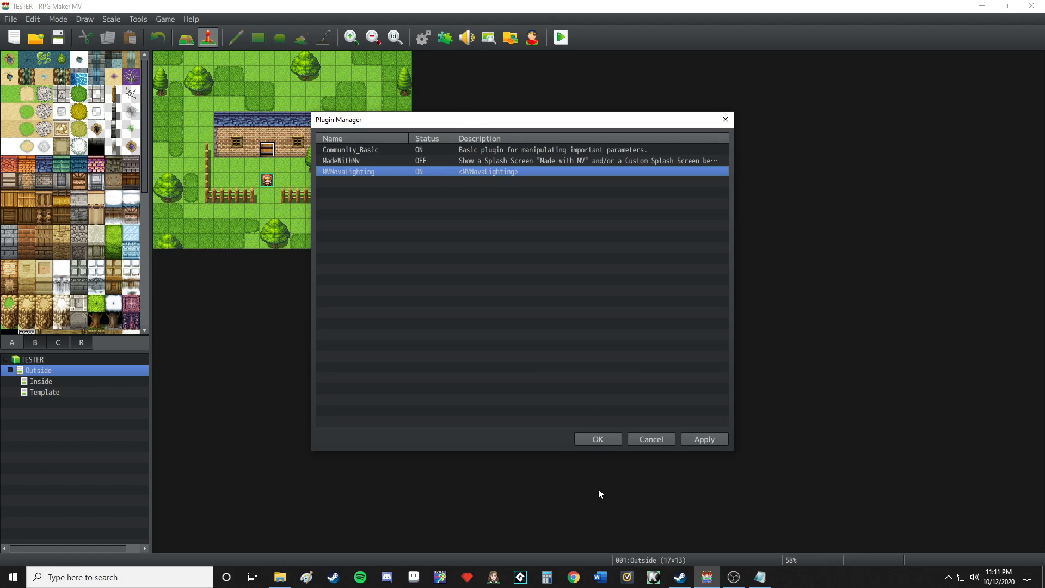
{"action": "left_click", "coordinate": [584, 438]}
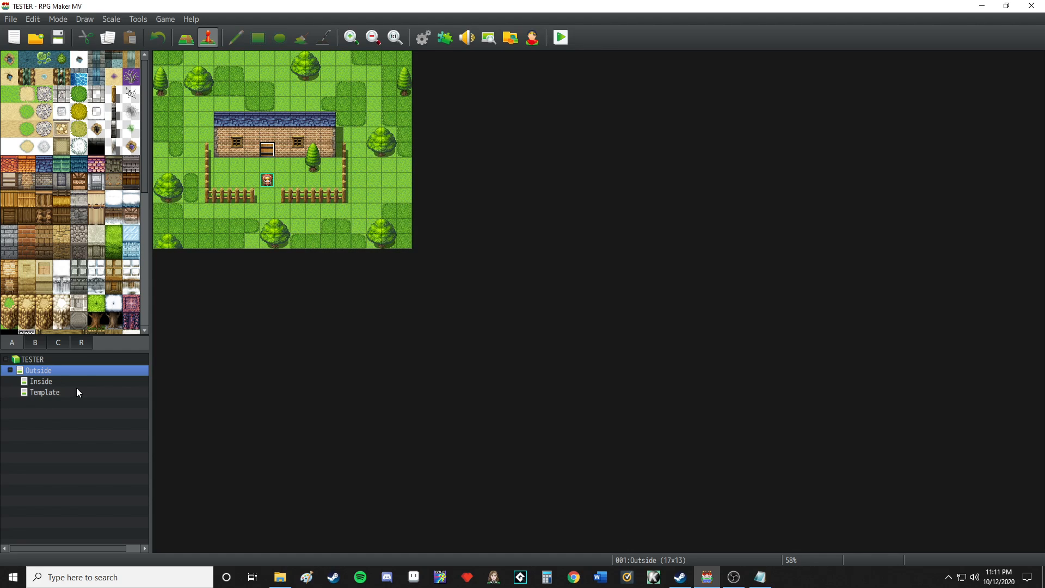
- Playtest the project from a new game, walking the party around the house to check the lighting, and close the game
{"action": "left_click", "coordinate": [79, 381]}
{"action": "left_click", "coordinate": [85, 371]}
{"action": "left_click", "coordinate": [87, 378]}
{"action": "left_click", "coordinate": [100, 374]}
{"action": "left_click", "coordinate": [560, 38]}
{"action": "left_click", "coordinate": [494, 300]}
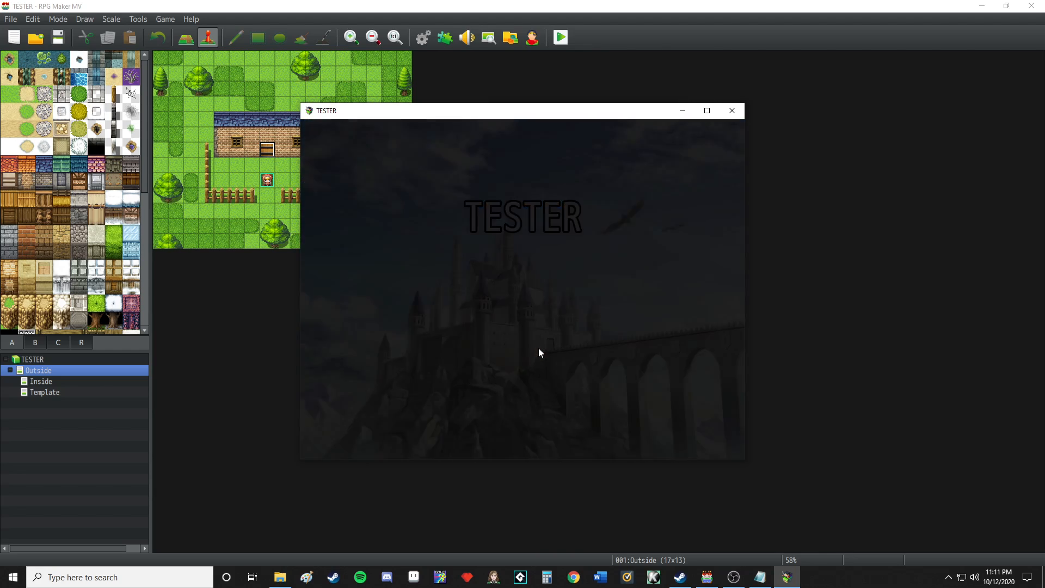
{"action": "mouse_move", "coordinate": [500, 358]}
{"action": "left_mouse_down"}
{"action": "mouse_move", "coordinate": [390, 391]}
{"action": "mouse_move", "coordinate": [267, 239]}
{"action": "mouse_move", "coordinate": [286, 206]}
{"action": "mouse_move", "coordinate": [627, 260]}
{"action": "mouse_move", "coordinate": [674, 287]}
{"action": "left_mouse_up"}
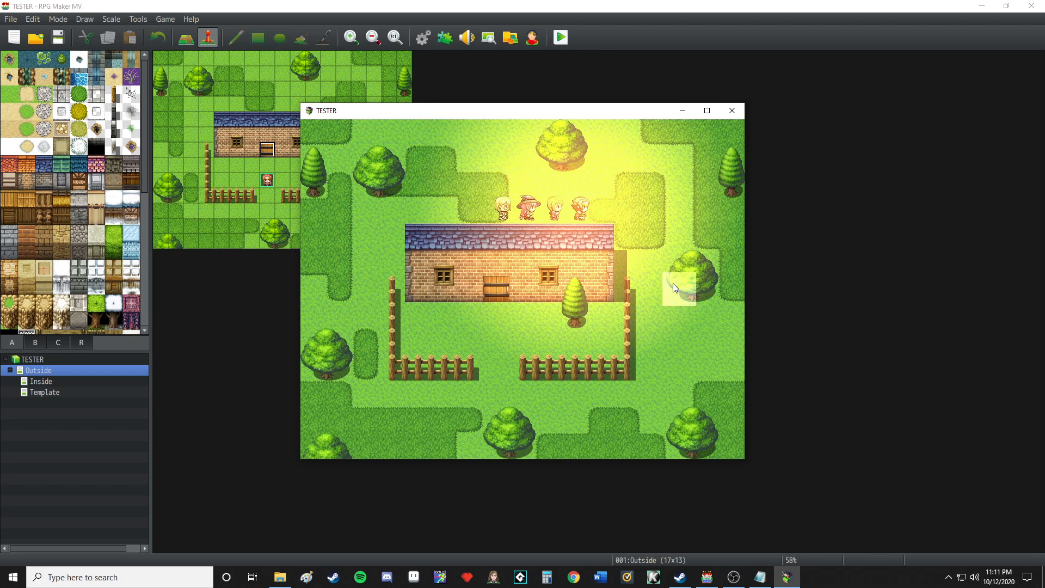
{"action": "left_click", "coordinate": [732, 111]}
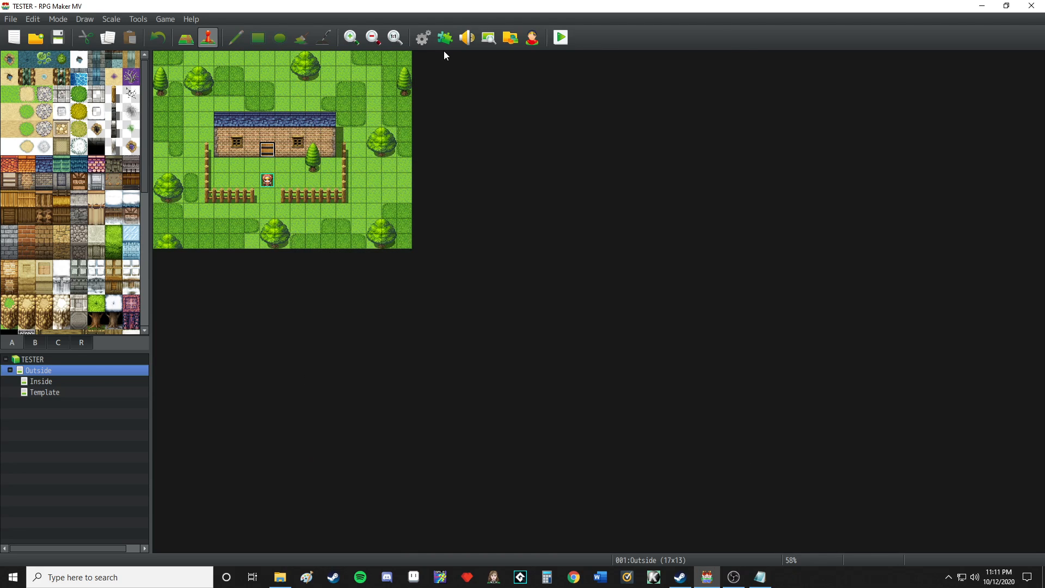
- Reopen the MVNovaLighting plugin settings and review the Default Ambient Light parameter together with the help notes on light tint
{"action": "left_click", "coordinate": [445, 41]}
{"action": "double_click", "coordinate": [420, 172]}
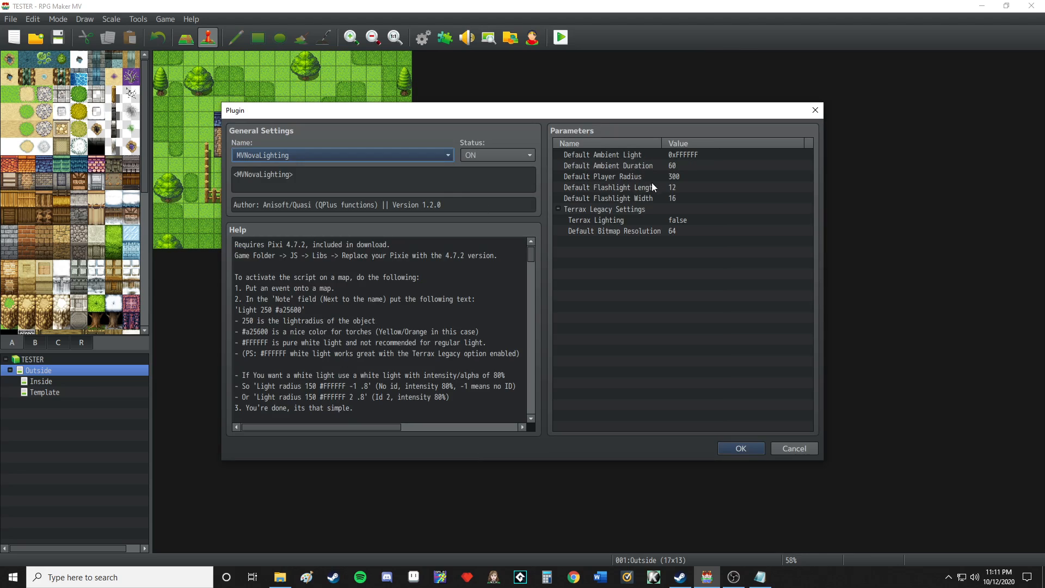
{"action": "left_click", "coordinate": [693, 155]}
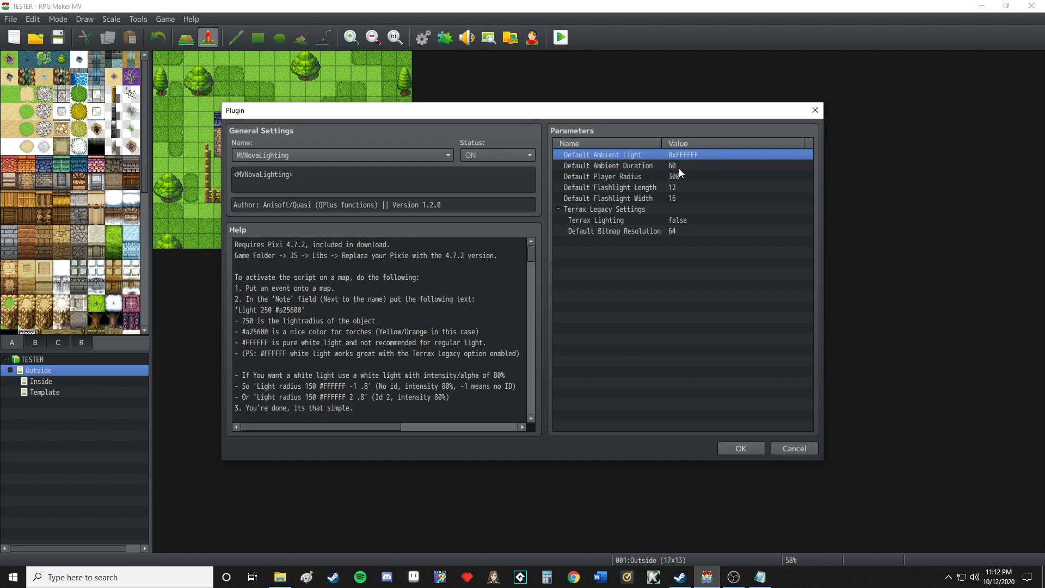
{"action": "scroll", "coordinate": [341, 325], "scroll_direction": "down", "scroll_amount": 11}
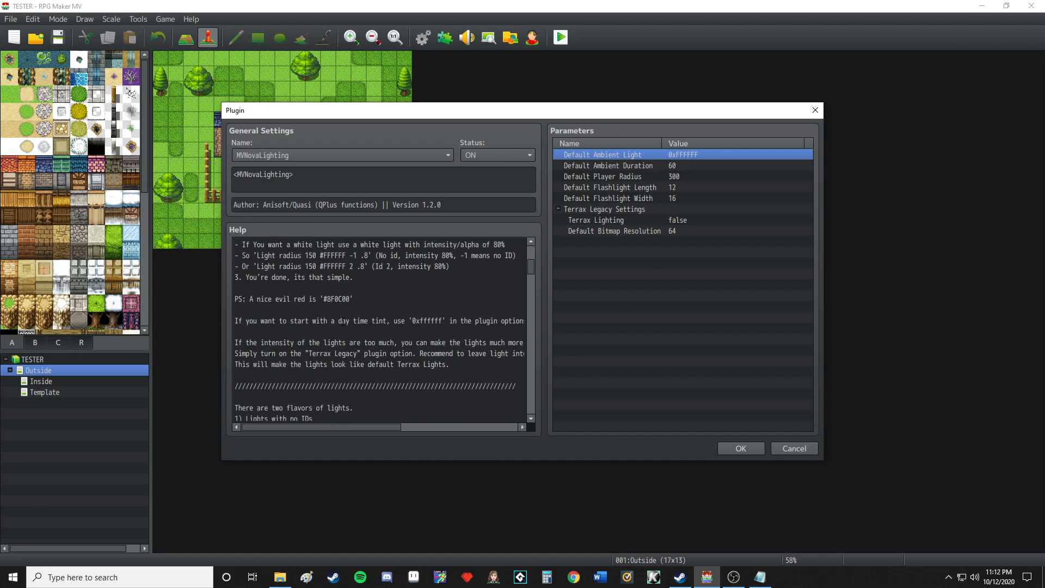
{"action": "scroll", "coordinate": [342, 326], "scroll_direction": "down", "scroll_amount": 2}
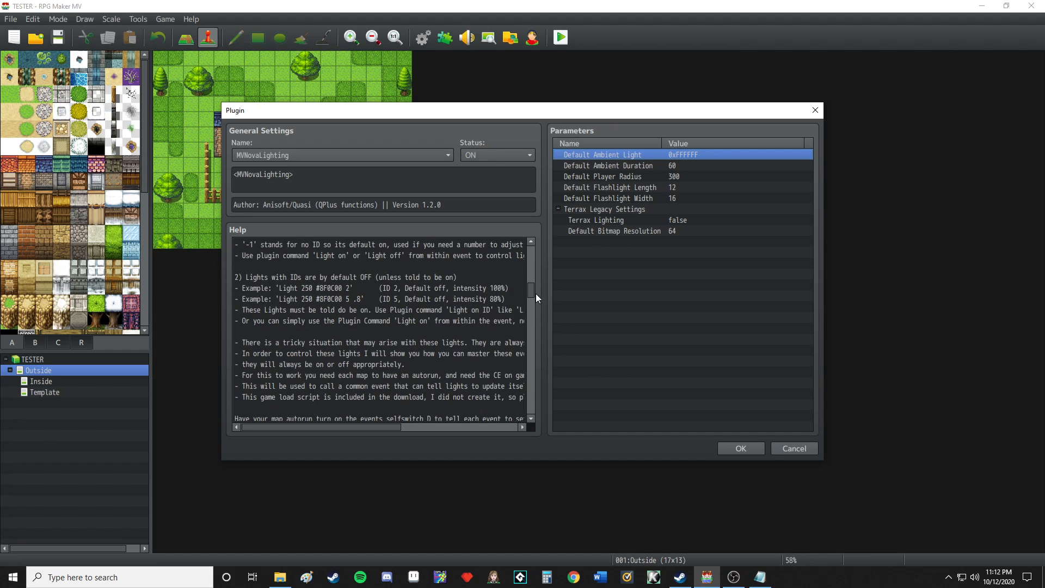
{"action": "left_click_drag", "start_coordinate": [532, 291], "coordinate": [527, 246]}
- Review the ambient duration, player radius, flashlight length and width, and Terrax legacy parameters of the lighting plugin
{"action": "left_click", "coordinate": [679, 166]}
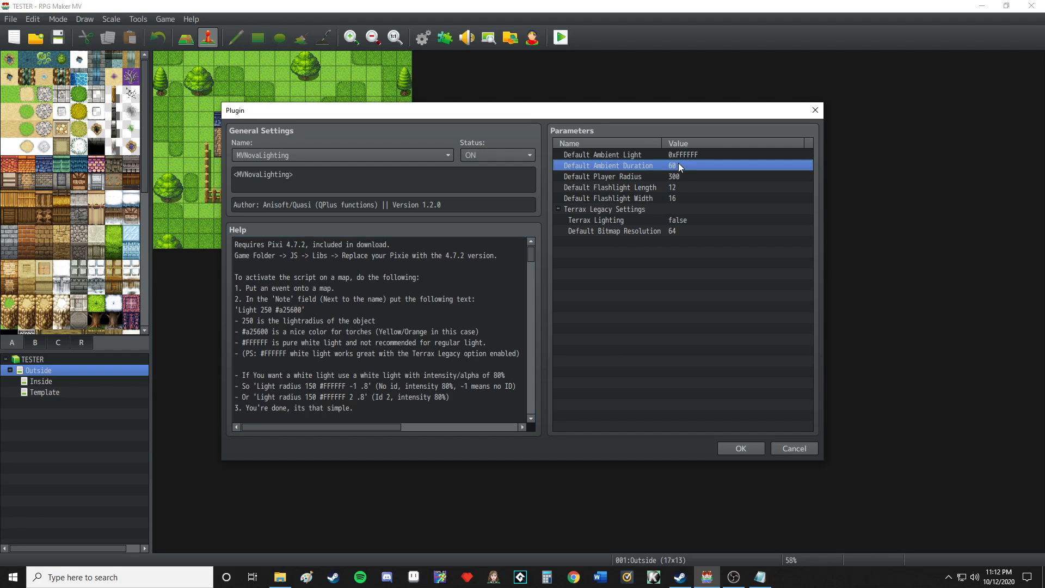
{"action": "left_click", "coordinate": [685, 178]}
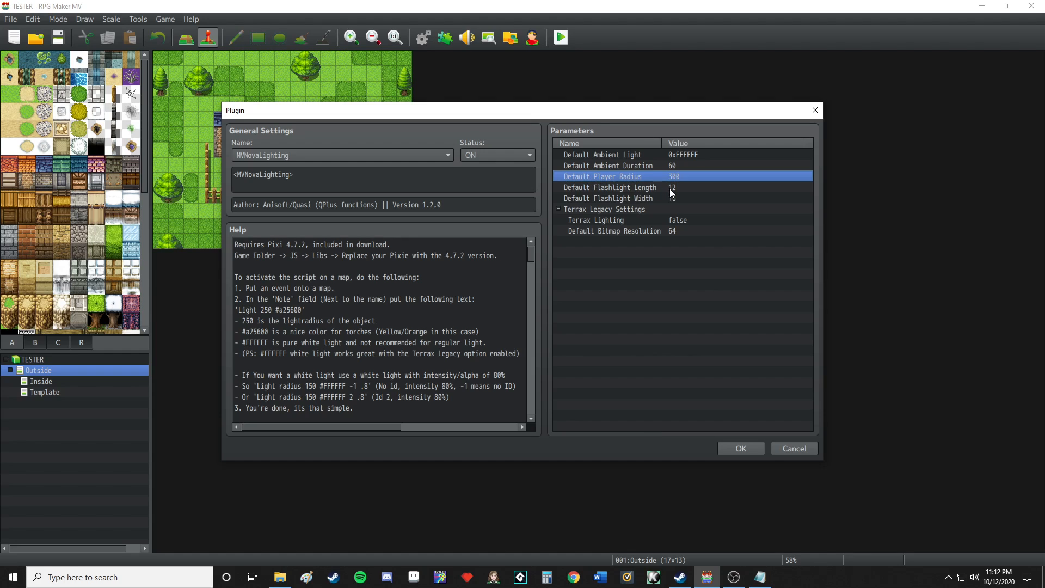
{"action": "left_click", "coordinate": [645, 188]}
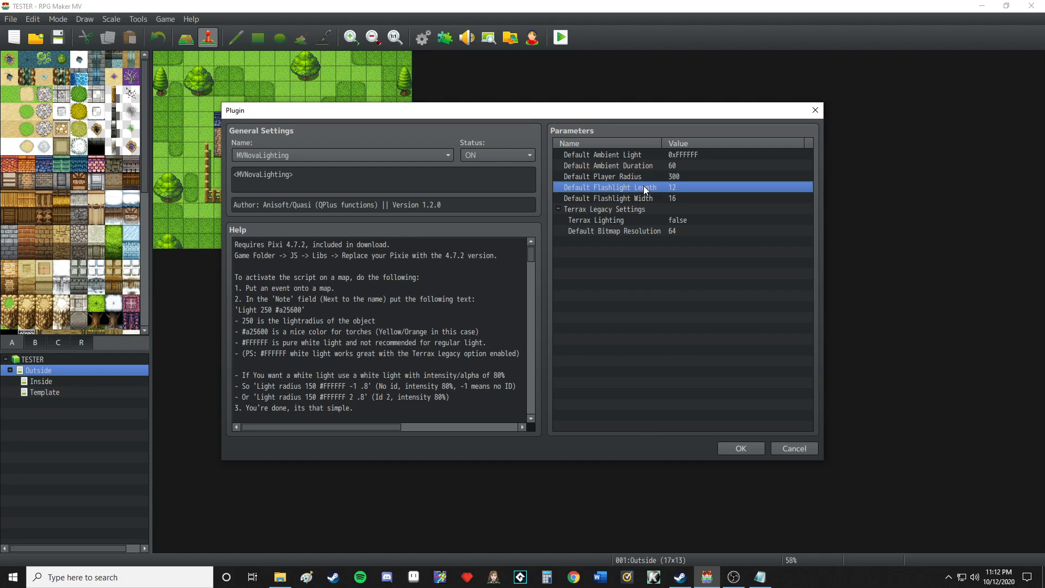
{"action": "left_click", "coordinate": [682, 199]}
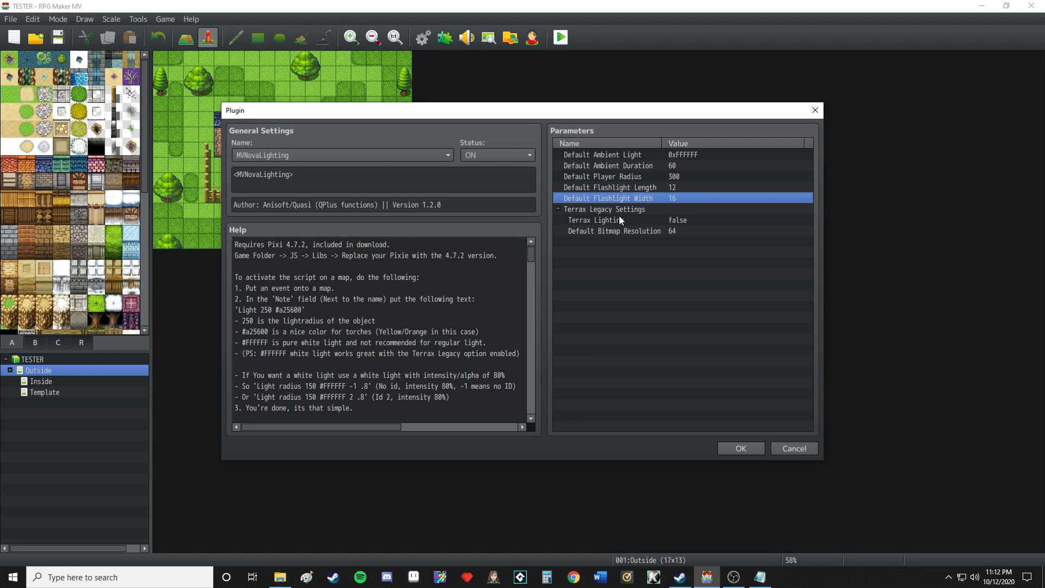
{"action": "left_click", "coordinate": [602, 220]}
{"action": "left_click", "coordinate": [634, 229]}
{"action": "left_click", "coordinate": [638, 221]}
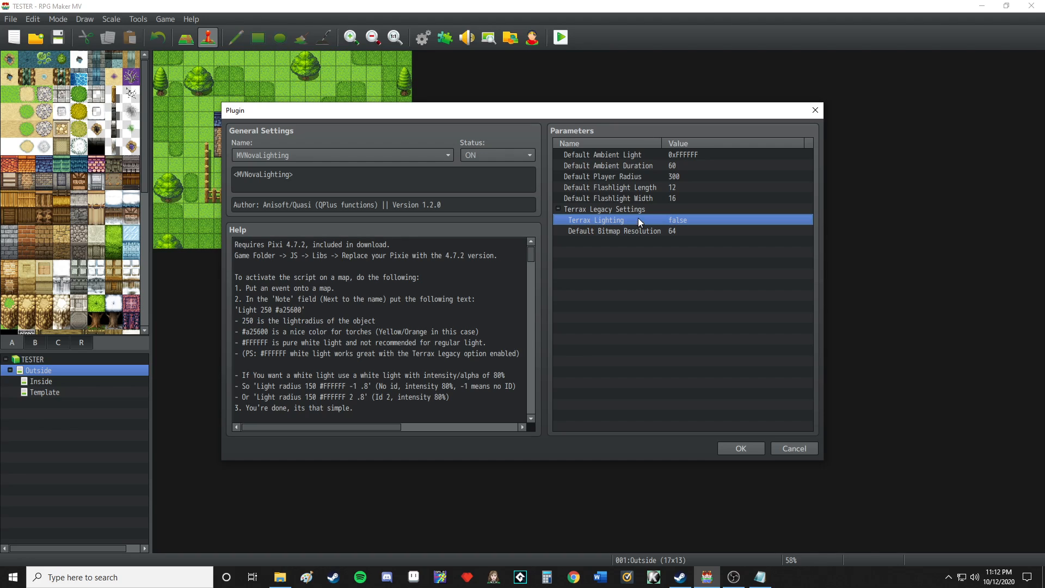
- Inspect the Terrax Lighting parameter's on/off options and description, consulting the plugin's help text
{"action": "double_click", "coordinate": [638, 219]}
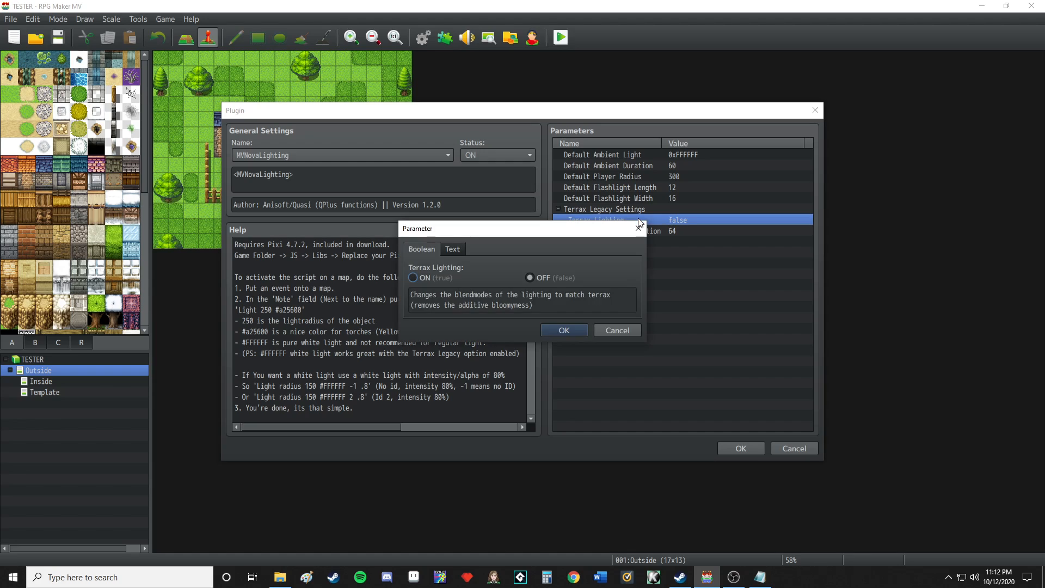
{"action": "left_click", "coordinate": [413, 276]}
{"action": "left_click", "coordinate": [578, 329]}
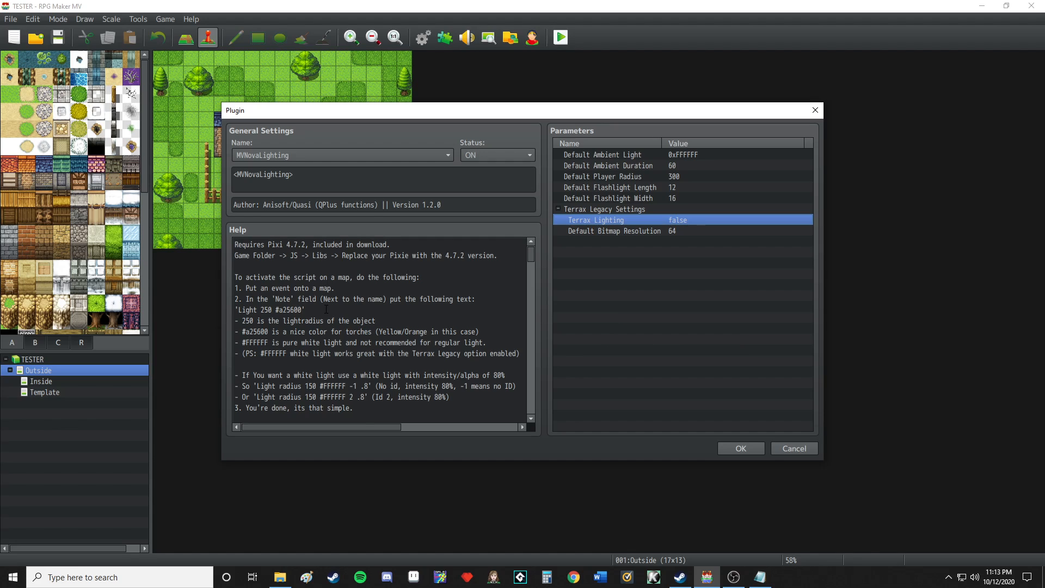
{"action": "scroll", "coordinate": [451, 299], "scroll_direction": "down", "scroll_amount": 2}
{"action": "scroll", "coordinate": [451, 299], "scroll_direction": "up", "scroll_amount": 2}
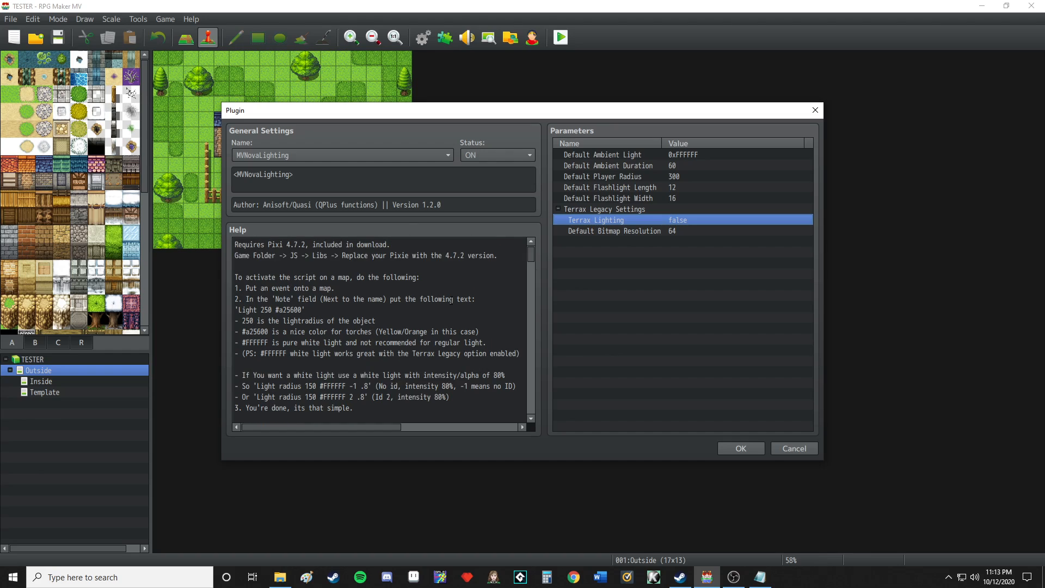
{"action": "double_click", "coordinate": [630, 221]}
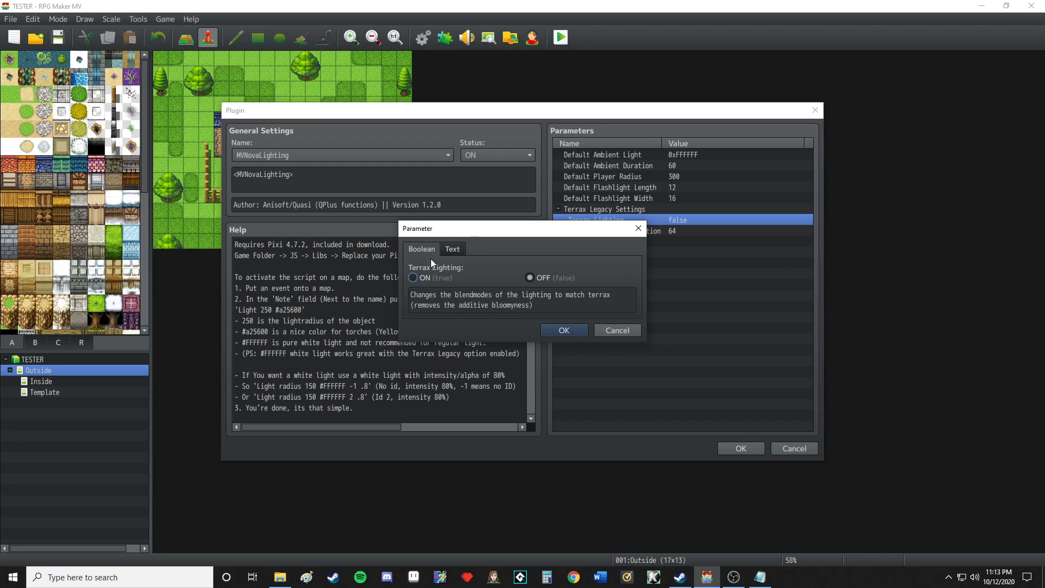
{"action": "left_click", "coordinate": [607, 329]}
- Inspect the Default Bitmap Resolution parameter and its description, then close the plugin settings and manager
{"action": "double_click", "coordinate": [589, 231]}
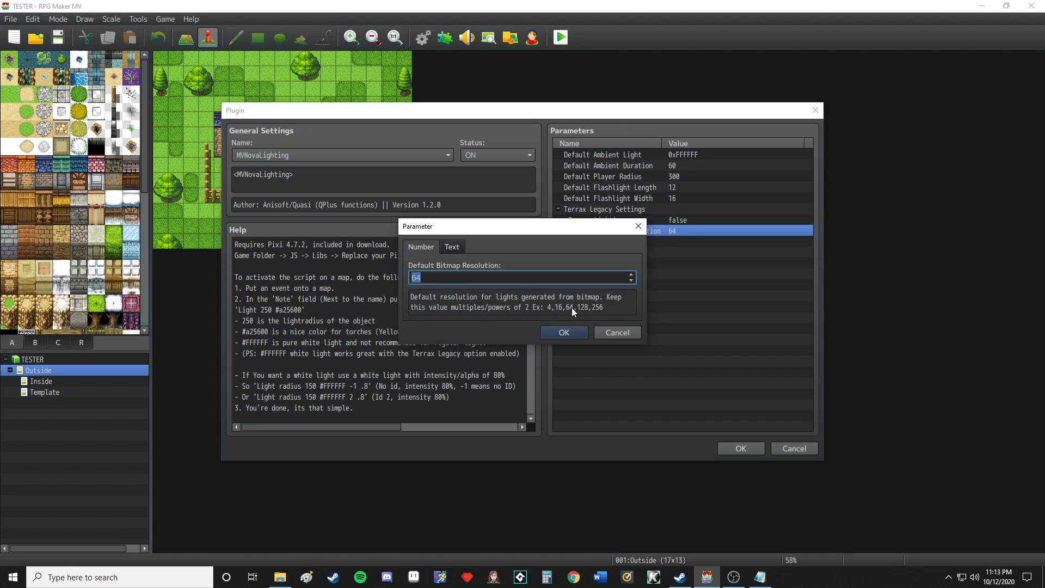
{"action": "left_click", "coordinate": [423, 279]}
{"action": "left_click", "coordinate": [561, 332]}
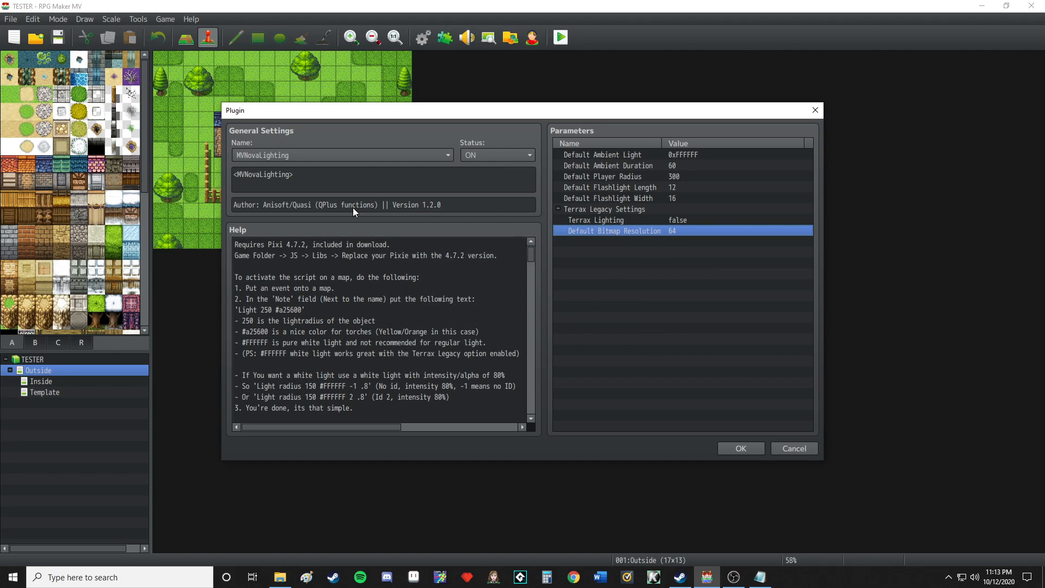
{"action": "left_click", "coordinate": [739, 448]}
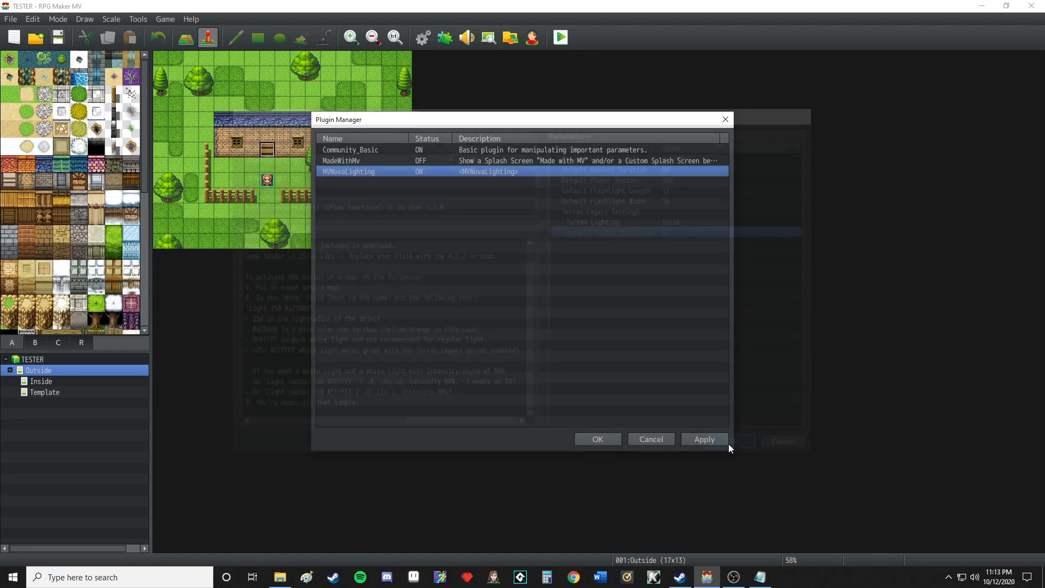
{"action": "left_click", "coordinate": [598, 438]}
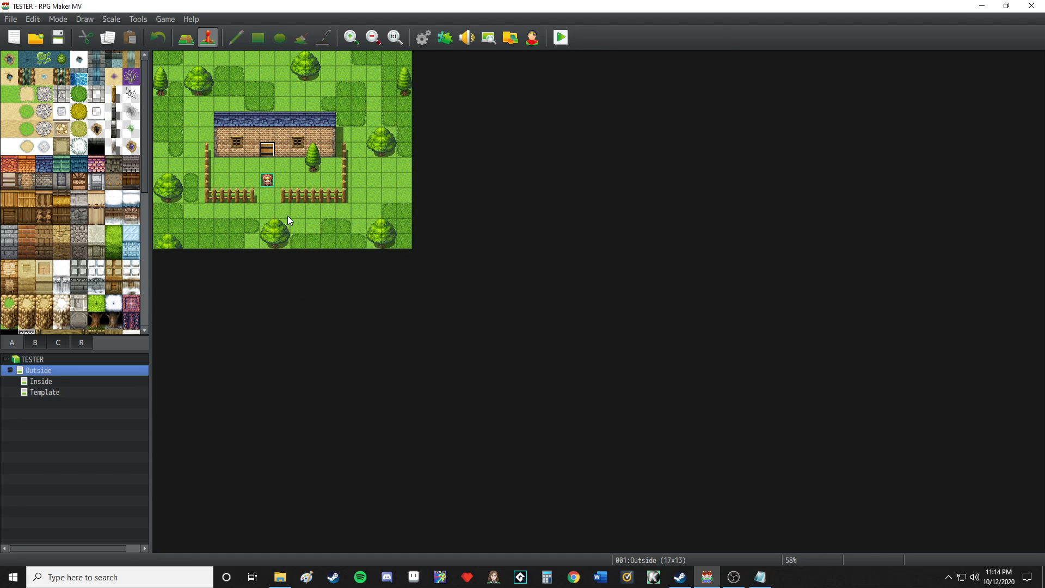
- Read through the MVNovaLighting help on lights with and without IDs and the self-switch script, then close the plugin windows
{"action": "left_click", "coordinate": [445, 37]}
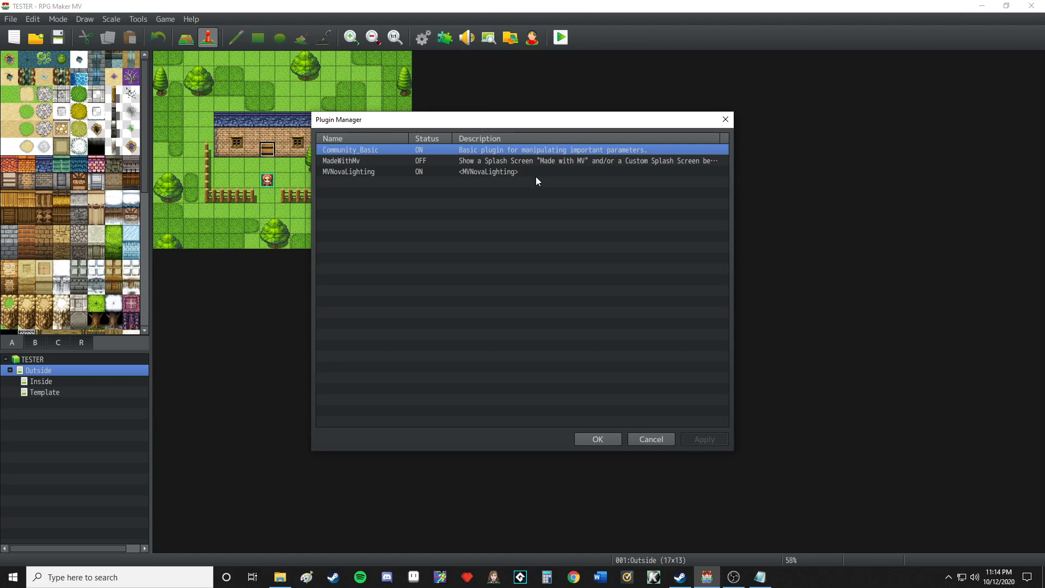
{"action": "double_click", "coordinate": [478, 171]}
{"action": "scroll", "coordinate": [363, 325], "scroll_direction": "down", "scroll_amount": 6}
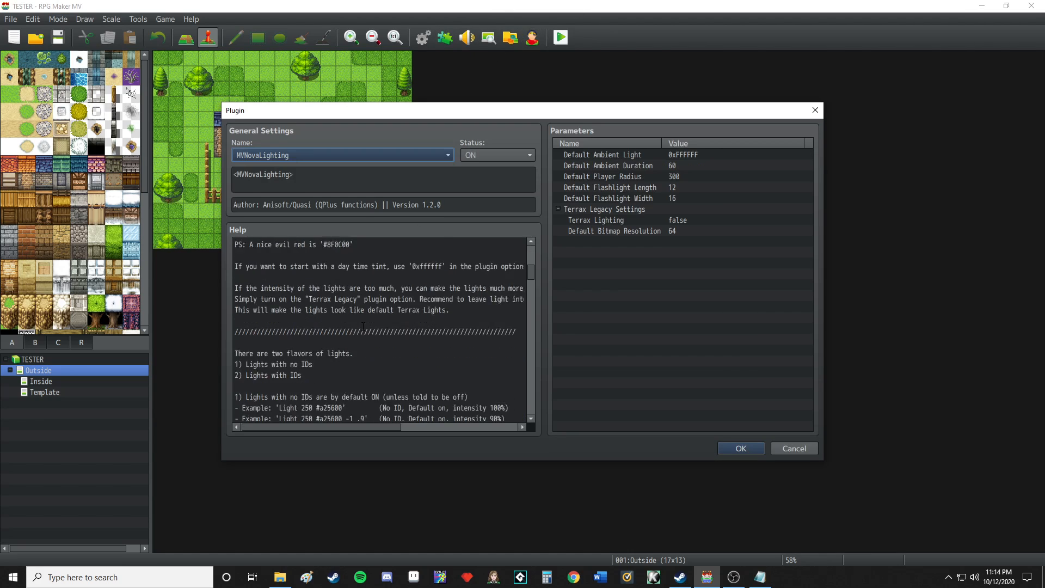
{"action": "scroll", "coordinate": [363, 326], "scroll_direction": "down", "scroll_amount": 10}
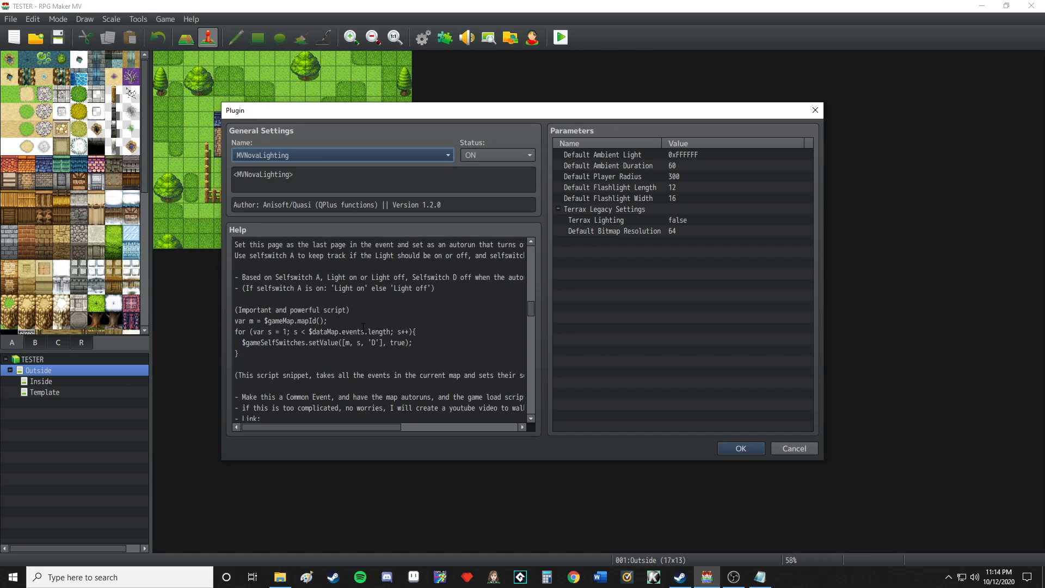
{"action": "scroll", "coordinate": [363, 326], "scroll_direction": "down", "scroll_amount": 7}
{"action": "scroll", "coordinate": [367, 331], "scroll_direction": "up", "scroll_amount": 5}
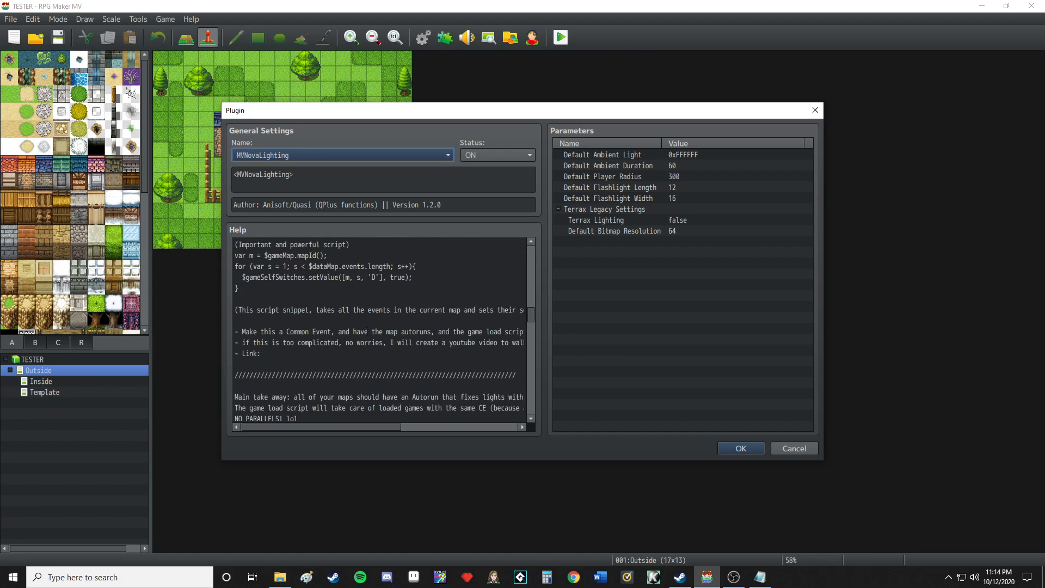
{"action": "scroll", "coordinate": [367, 331], "scroll_direction": "down", "scroll_amount": 1}
{"action": "left_click_drag", "start_coordinate": [531, 316], "coordinate": [523, 256]}
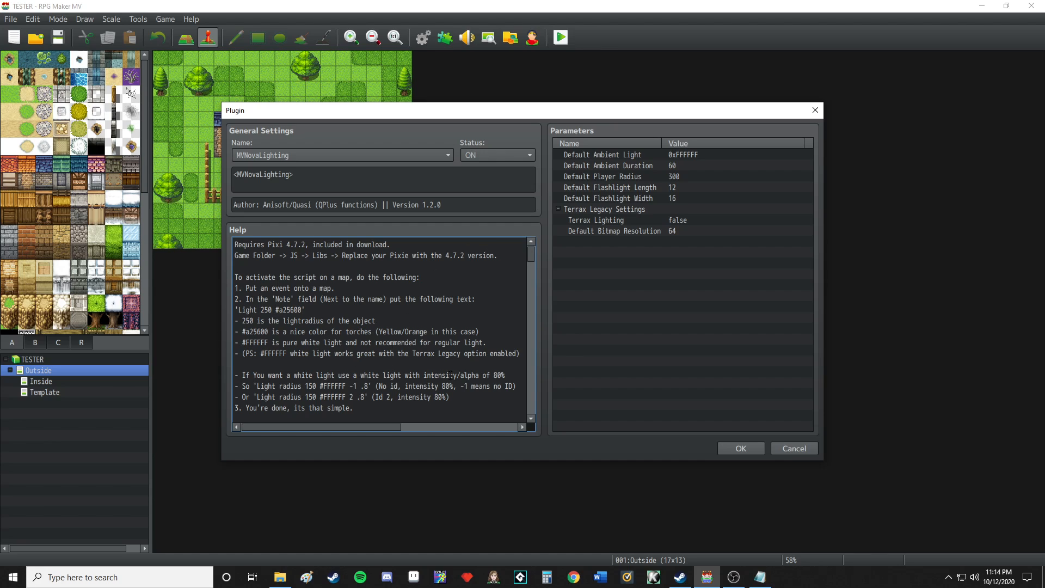
{"action": "left_click", "coordinate": [743, 450]}
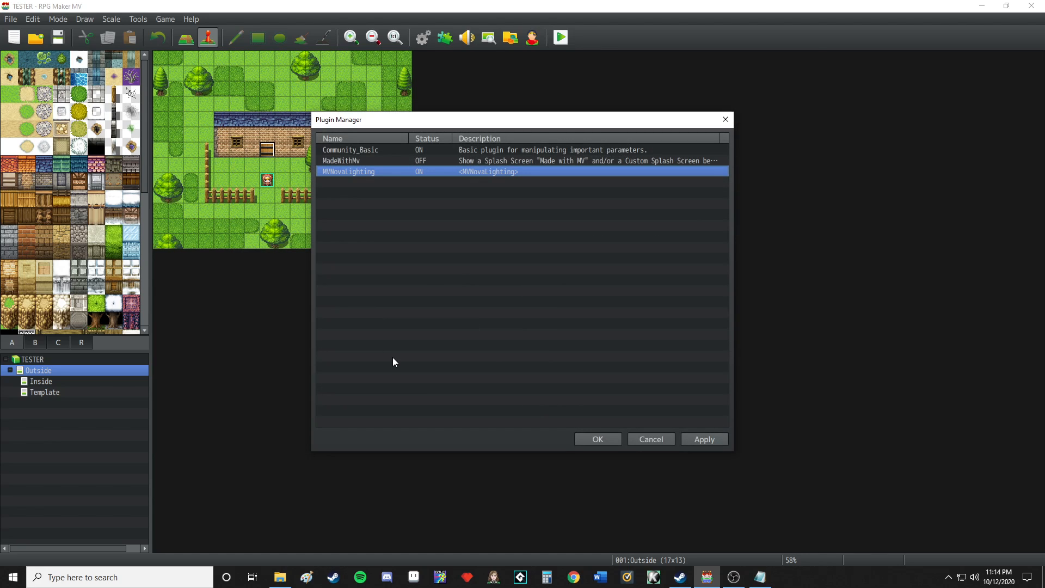
{"action": "left_click", "coordinate": [596, 439]}
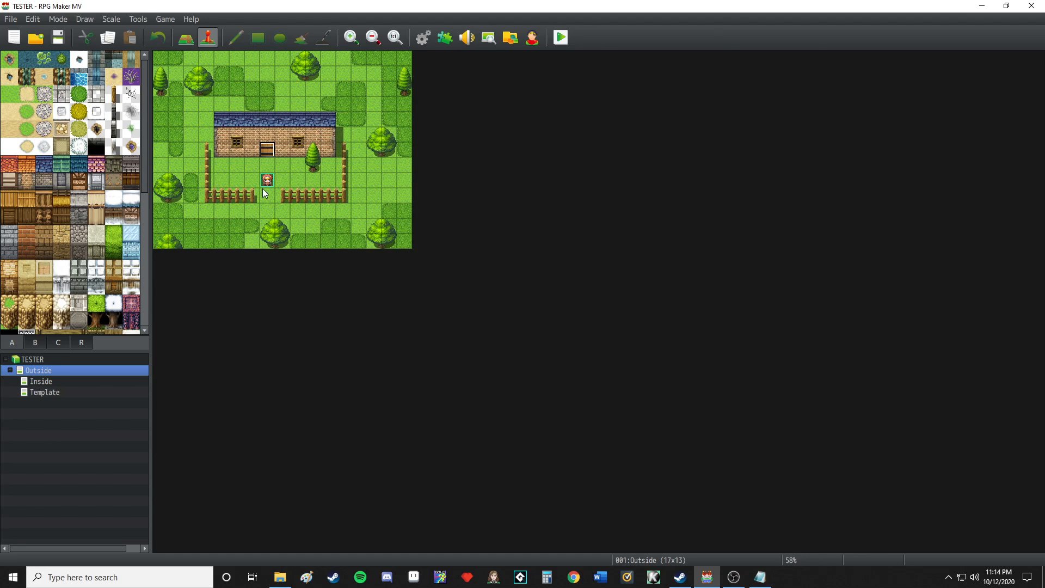
- Create a new event on the grass tile just left of the house and name it Torch
{"action": "right_click", "coordinate": [192, 133]}
{"action": "left_click", "coordinate": [231, 152]}
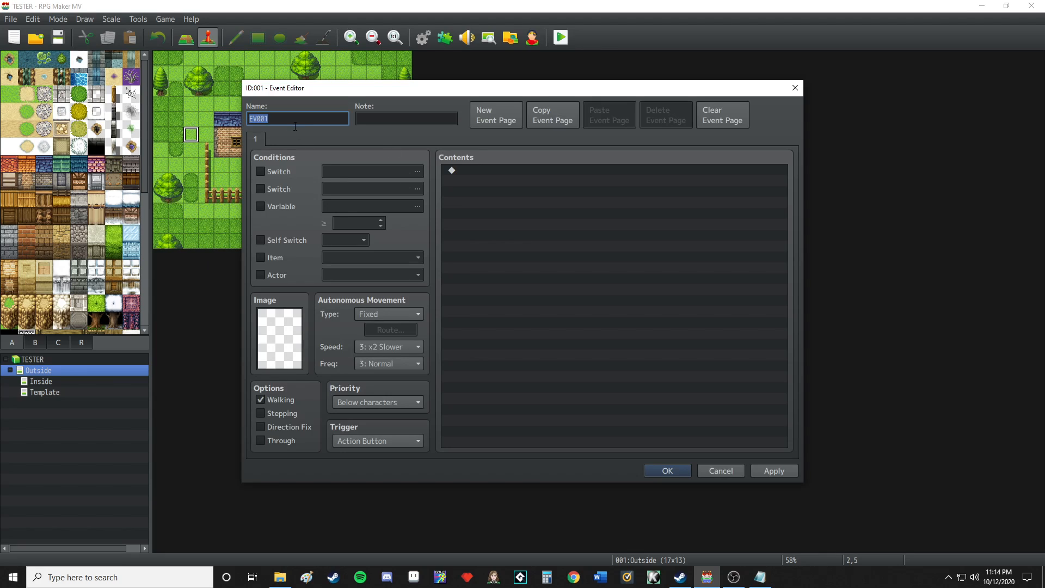
{"action": "type", "text": "T"}
{"action": "key", "text": "BackSpace"}
{"action": "type", "text": "Torch"}
- Give the Torch event the orange standing flame image from the !Other2 sheet and save the event
{"action": "double_click", "coordinate": [279, 338]}
{"action": "scroll", "coordinate": [408, 313], "scroll_direction": "down", "scroll_amount": 3}
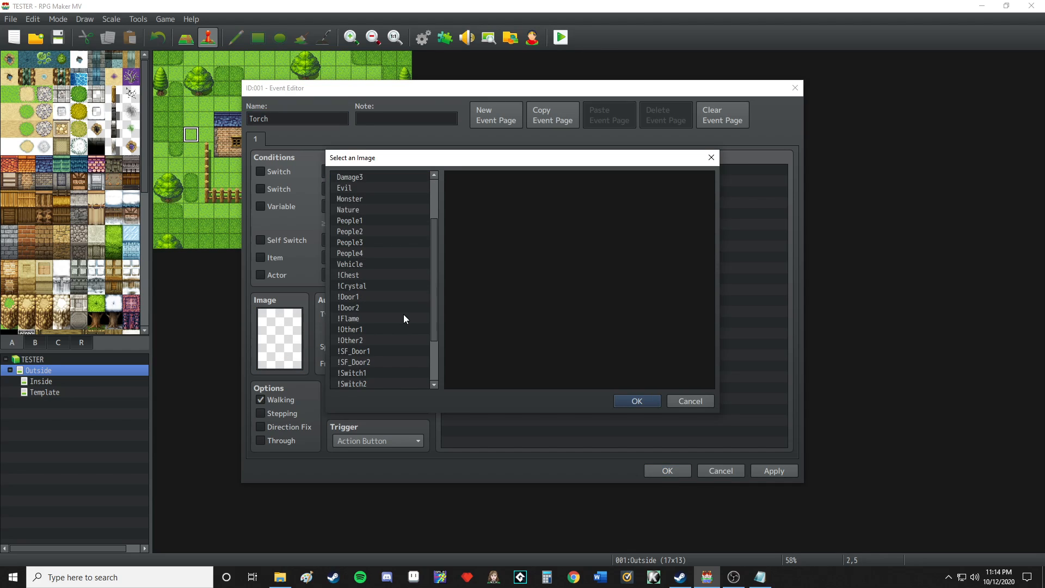
{"action": "scroll", "coordinate": [390, 332], "scroll_direction": "down", "scroll_amount": 2}
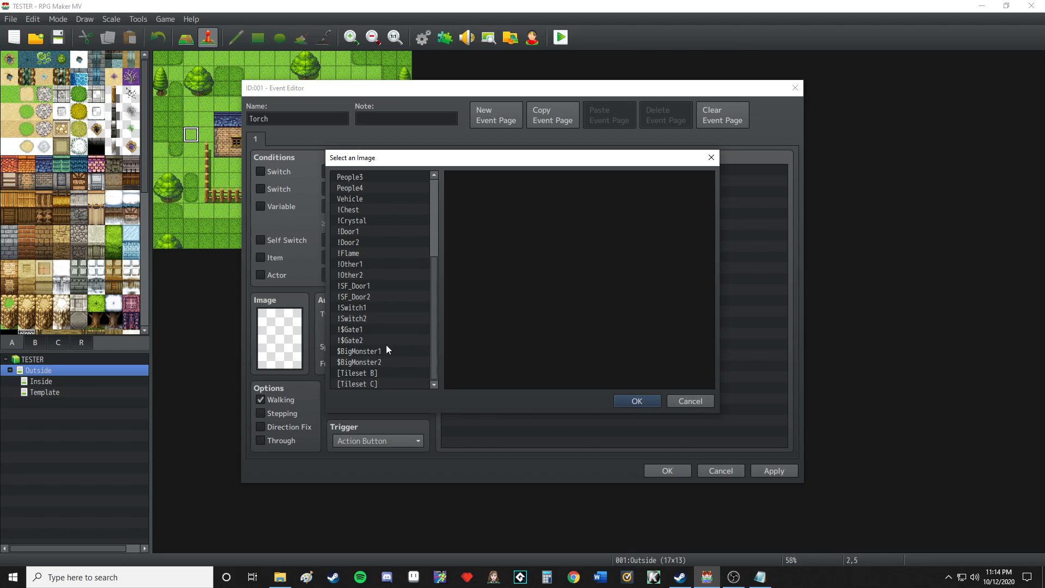
{"action": "scroll", "coordinate": [388, 345], "scroll_direction": "up", "scroll_amount": 1}
{"action": "scroll", "coordinate": [388, 345], "scroll_direction": "up", "scroll_amount": 5}
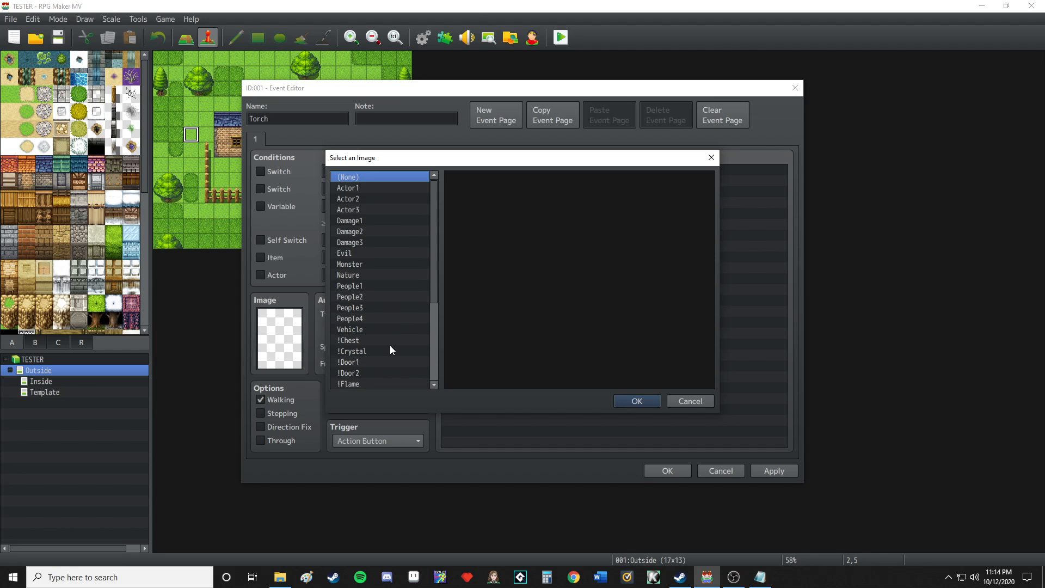
{"action": "scroll", "coordinate": [390, 346], "scroll_direction": "down", "scroll_amount": 6}
{"action": "left_click", "coordinate": [358, 308]}
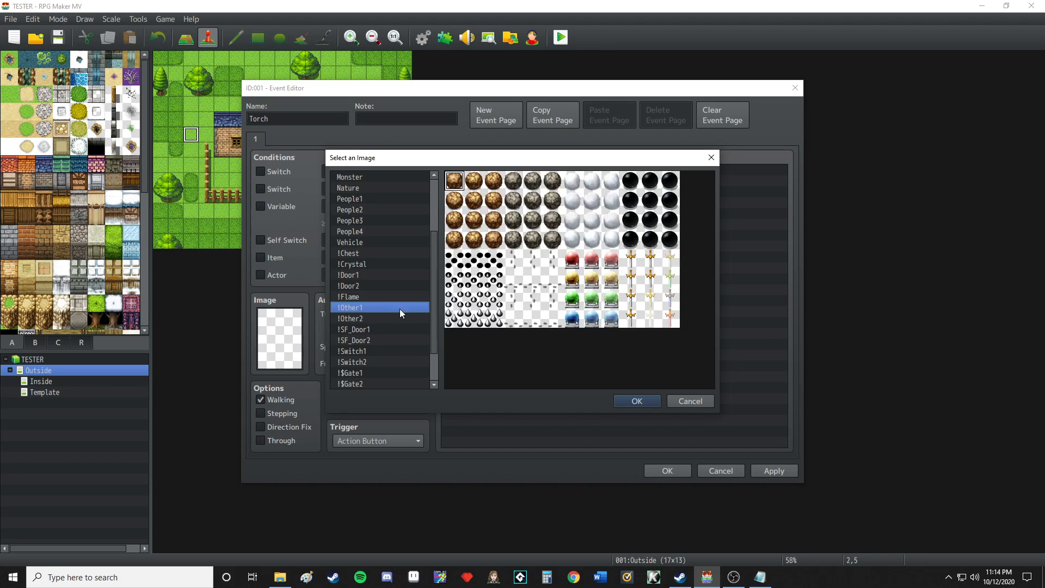
{"action": "left_click", "coordinate": [363, 319]}
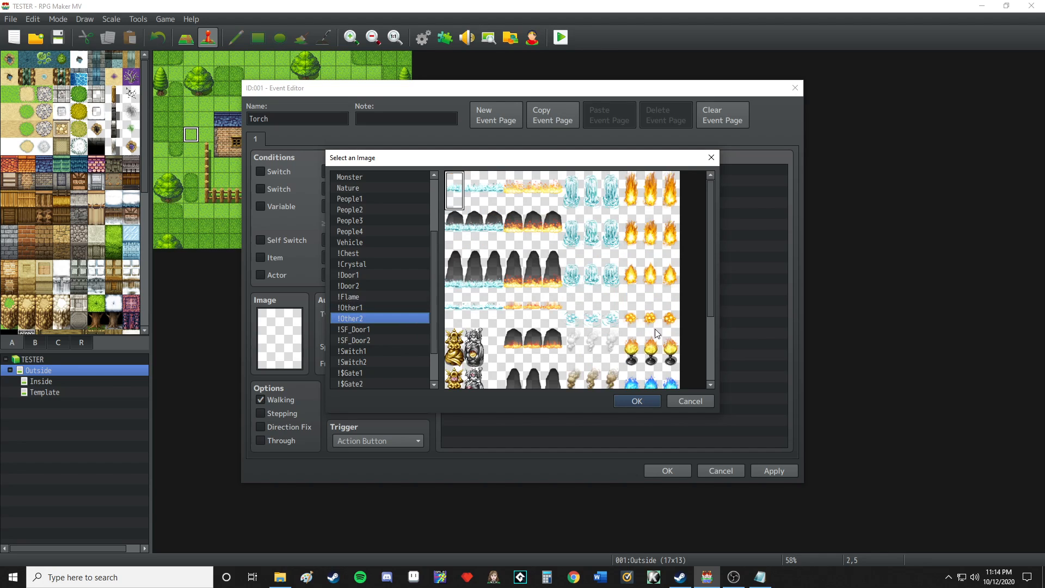
{"action": "double_click", "coordinate": [651, 348]}
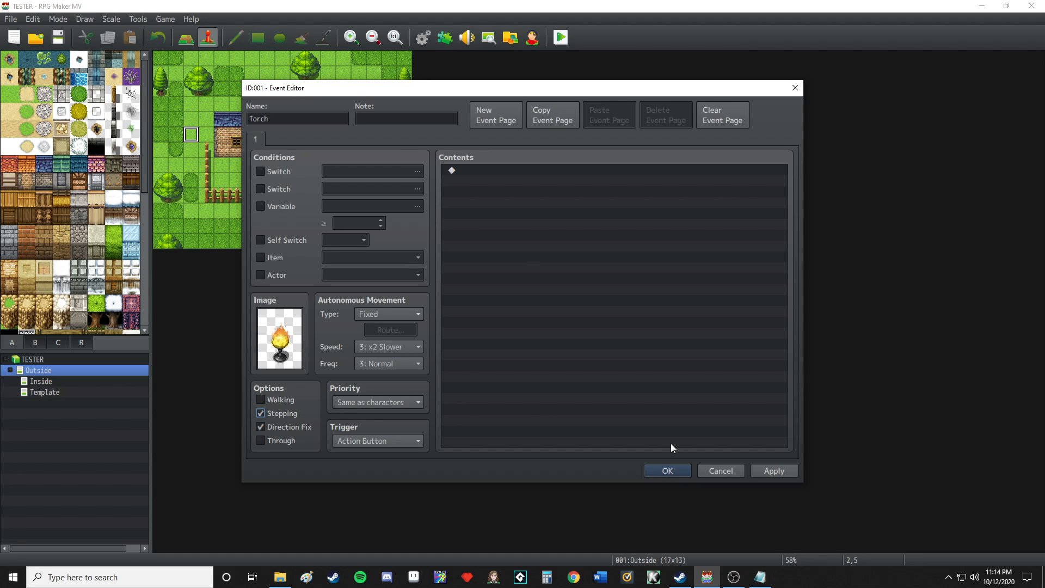
{"action": "left_click", "coordinate": [665, 468]}
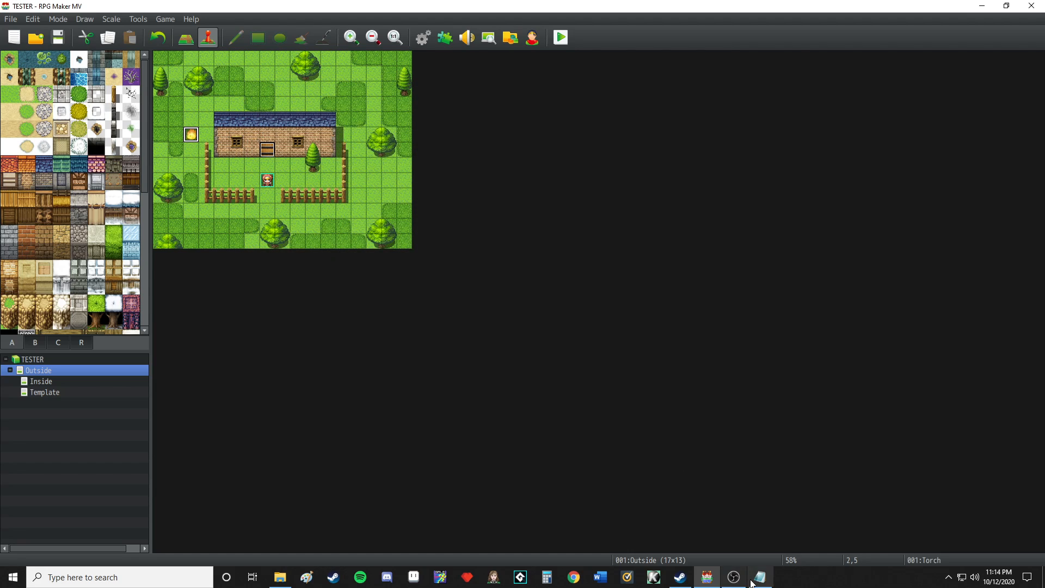
- Copy the example tag Light 250 #a25600 from the lighting writeup in Notepad and return to RPG Maker MV
{"action": "left_click", "coordinate": [757, 579]}
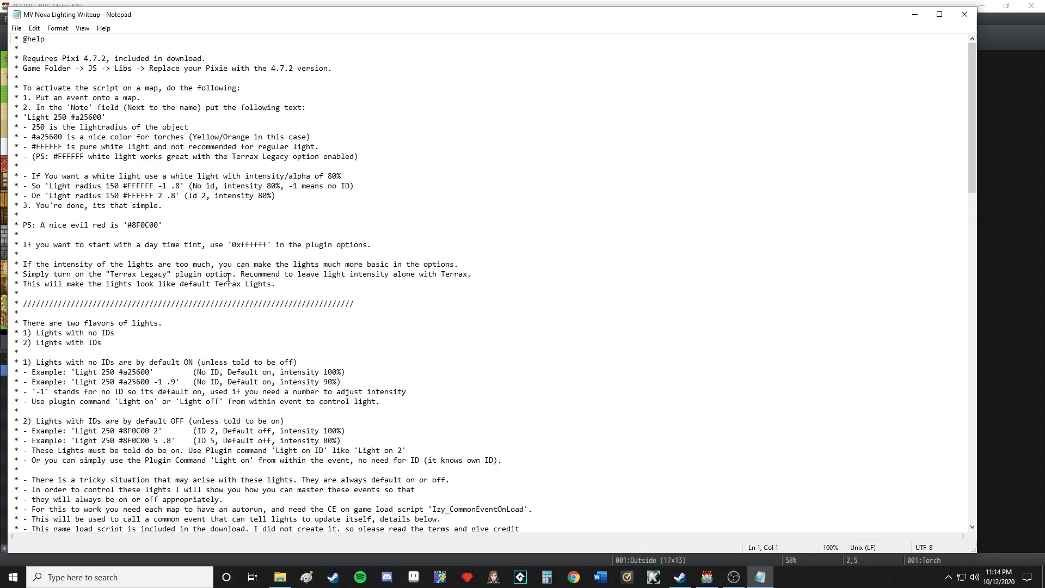
{"action": "scroll", "coordinate": [260, 260], "scroll_direction": "down", "scroll_amount": 4}
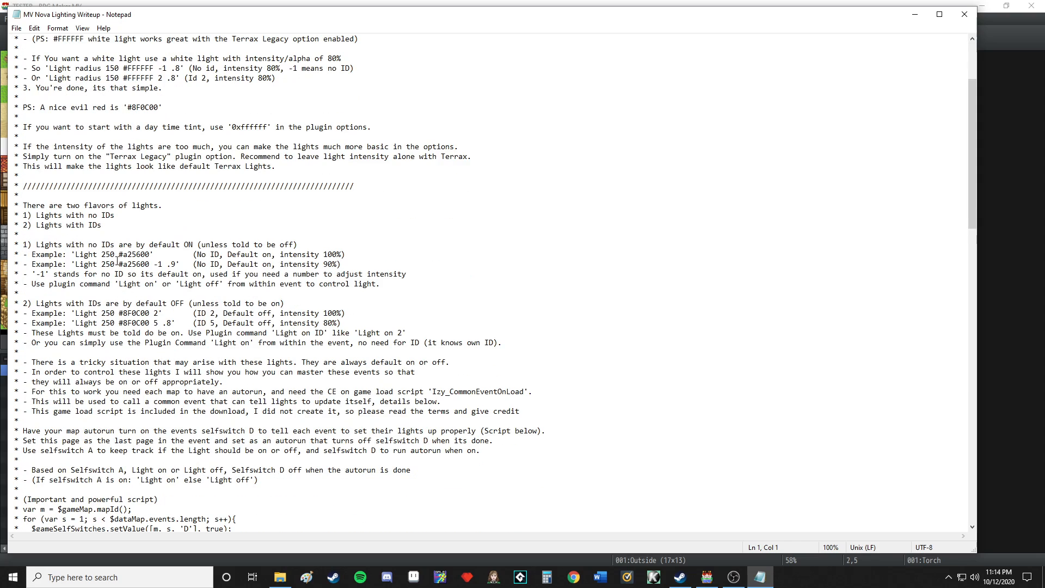
{"action": "left_click_drag", "start_coordinate": [150, 254], "coordinate": [77, 254]}
{"action": "key", "text": "ctrl+c"}
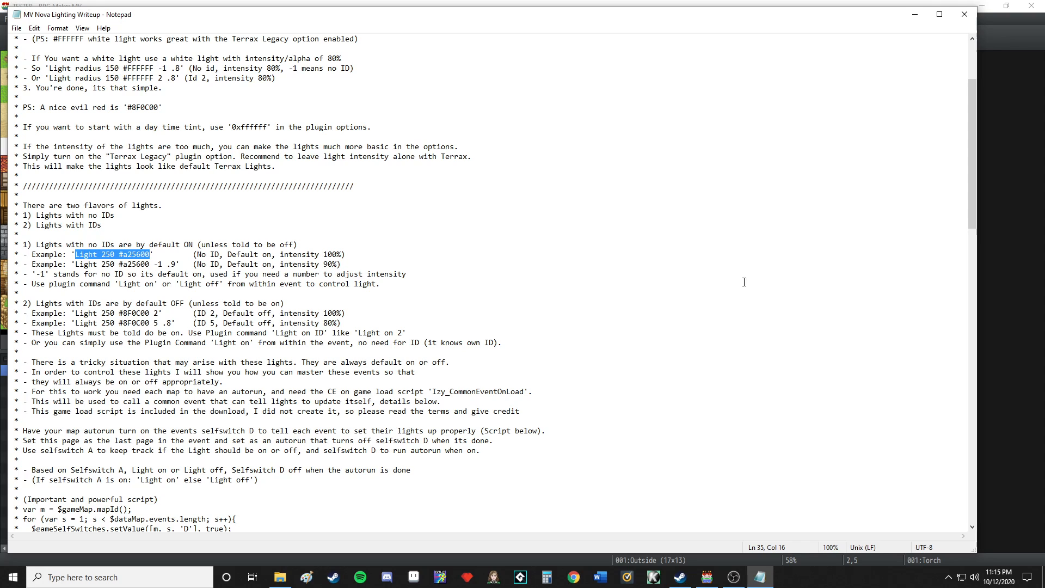
{"action": "left_click", "coordinate": [1003, 223]}
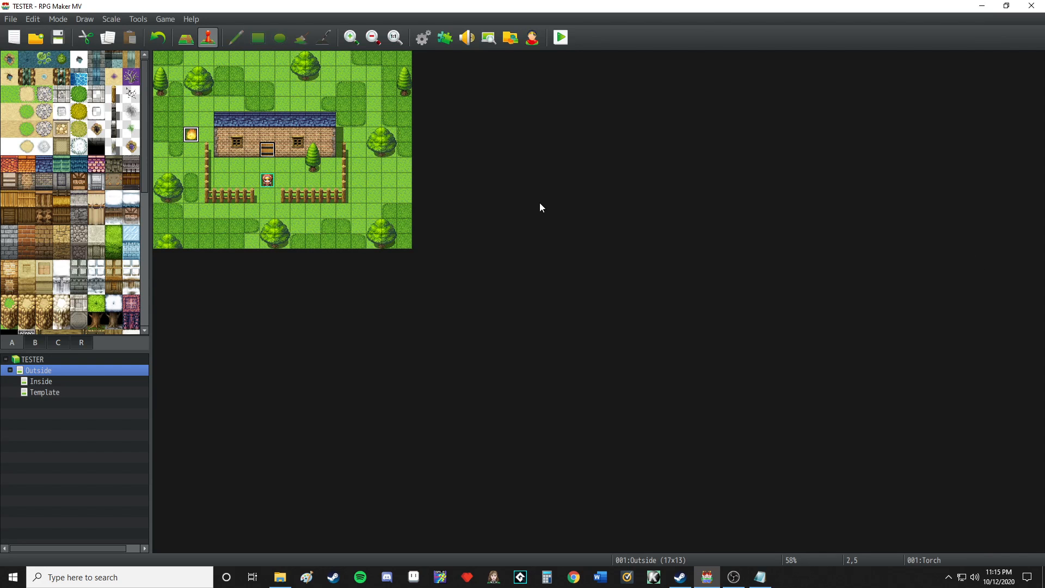
- Paste Light 250 #a25600 into the Torch event's note and save the event
{"action": "double_click", "coordinate": [191, 136]}
{"action": "left_click", "coordinate": [443, 120]}
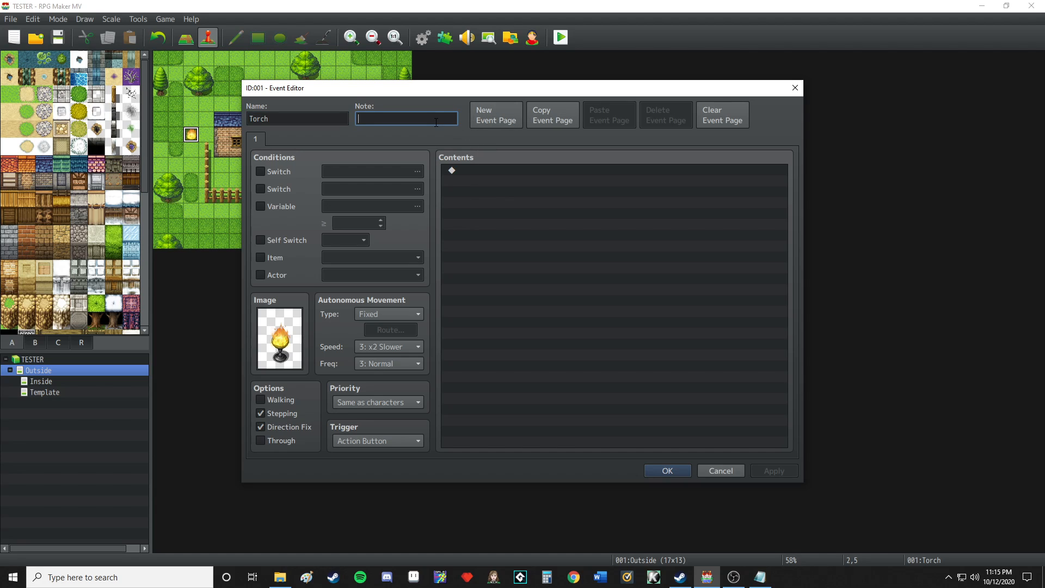
{"action": "key", "text": "ctrl+v"}
{"action": "left_click", "coordinate": [665, 471]}
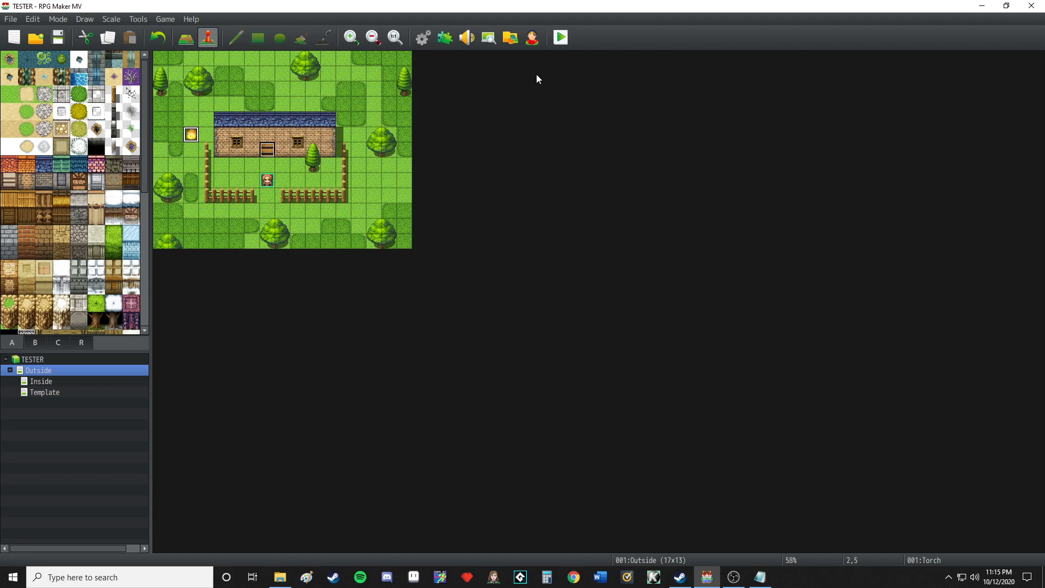
- Playtest a new game with changes saved, walk the party around to view the torch's light, and close the game
{"action": "left_click", "coordinate": [555, 42]}
{"action": "left_click", "coordinate": [467, 306]}
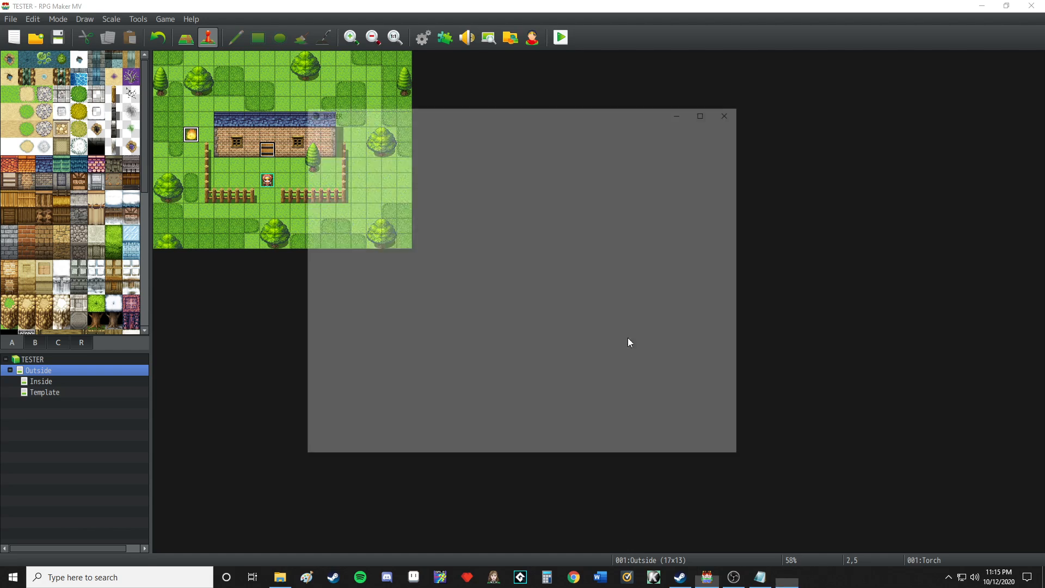
{"action": "left_click", "coordinate": [522, 342]}
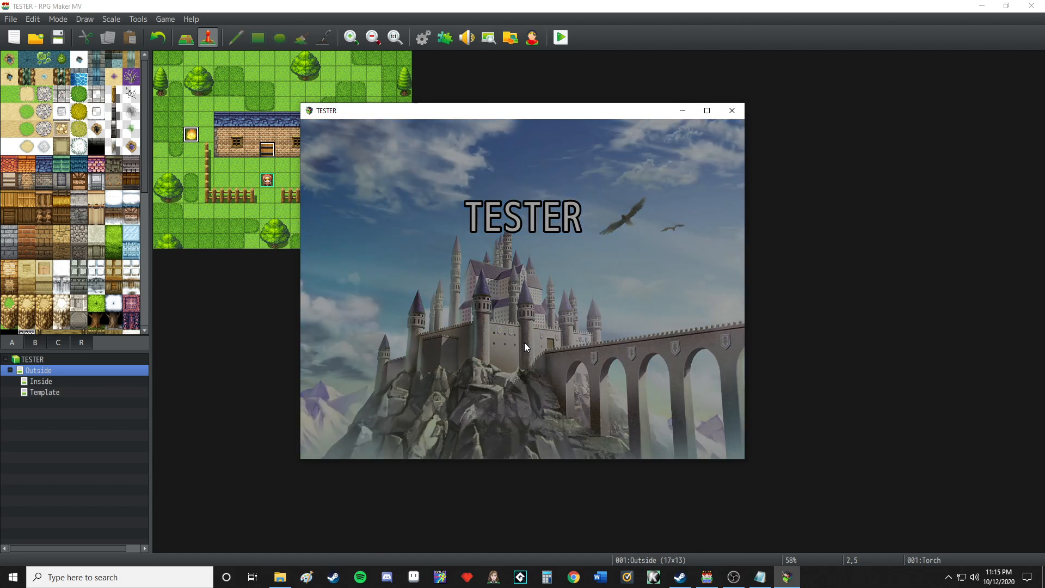
{"action": "mouse_move", "coordinate": [487, 397]}
{"action": "left_mouse_down"}
{"action": "mouse_move", "coordinate": [472, 421]}
{"action": "mouse_move", "coordinate": [327, 304]}
{"action": "mouse_move", "coordinate": [339, 264]}
{"action": "mouse_move", "coordinate": [401, 450]}
{"action": "mouse_move", "coordinate": [469, 437]}
{"action": "mouse_move", "coordinate": [511, 408]}
{"action": "left_mouse_up"}
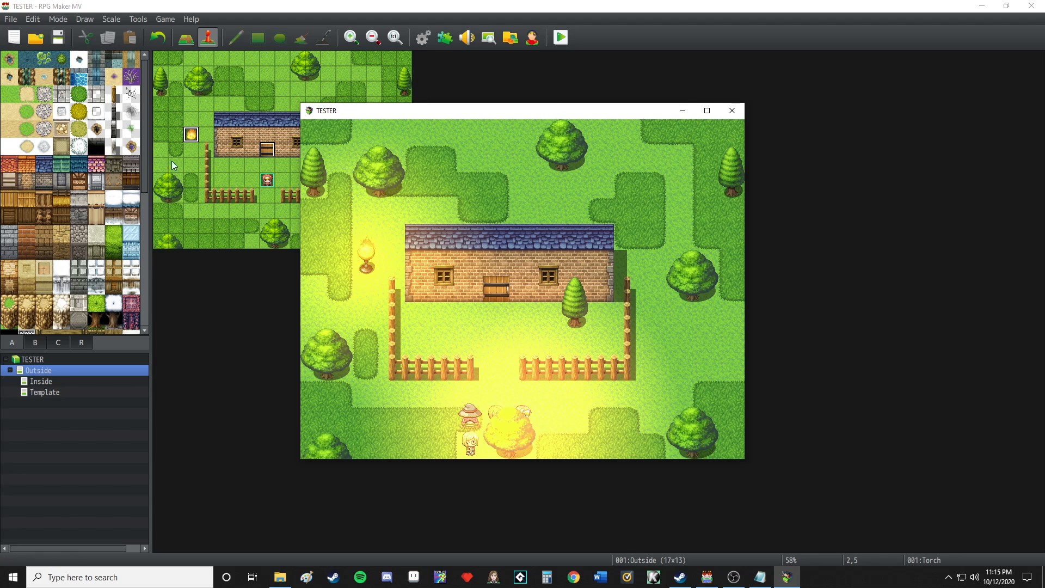
{"action": "left_click", "coordinate": [732, 110]}
- Check the Torch event's light note and place a copy of the event on the grass right of the house
{"action": "right_click", "coordinate": [194, 133]}
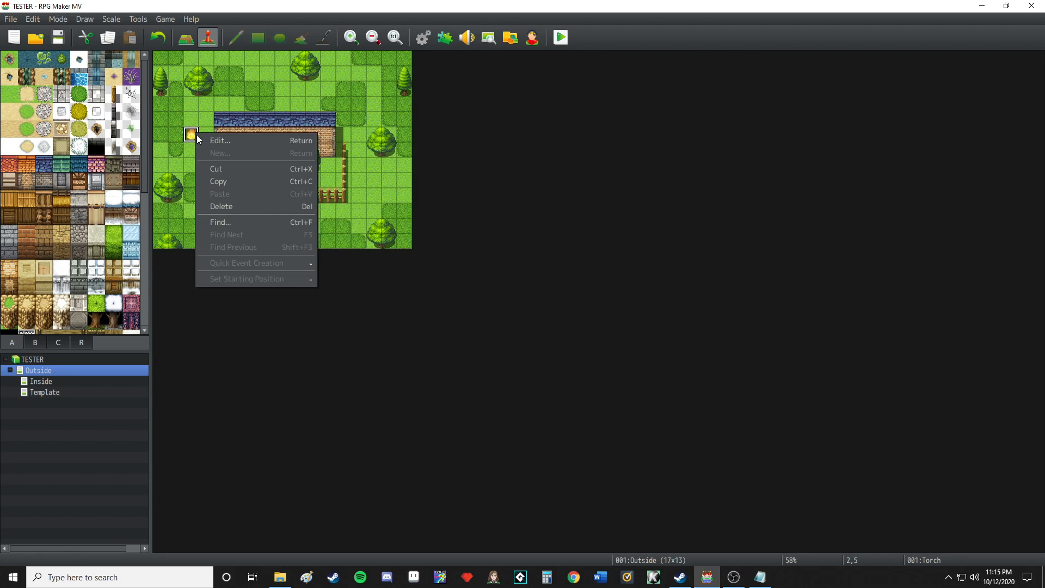
{"action": "left_click", "coordinate": [315, 140]}
{"action": "left_click", "coordinate": [433, 121]}
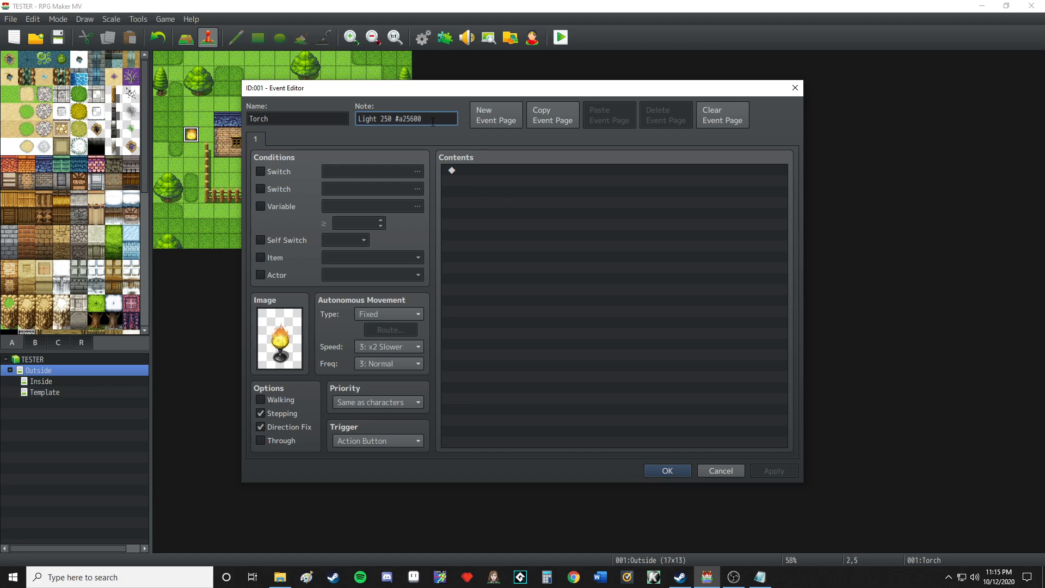
{"action": "left_click", "coordinate": [667, 470]}
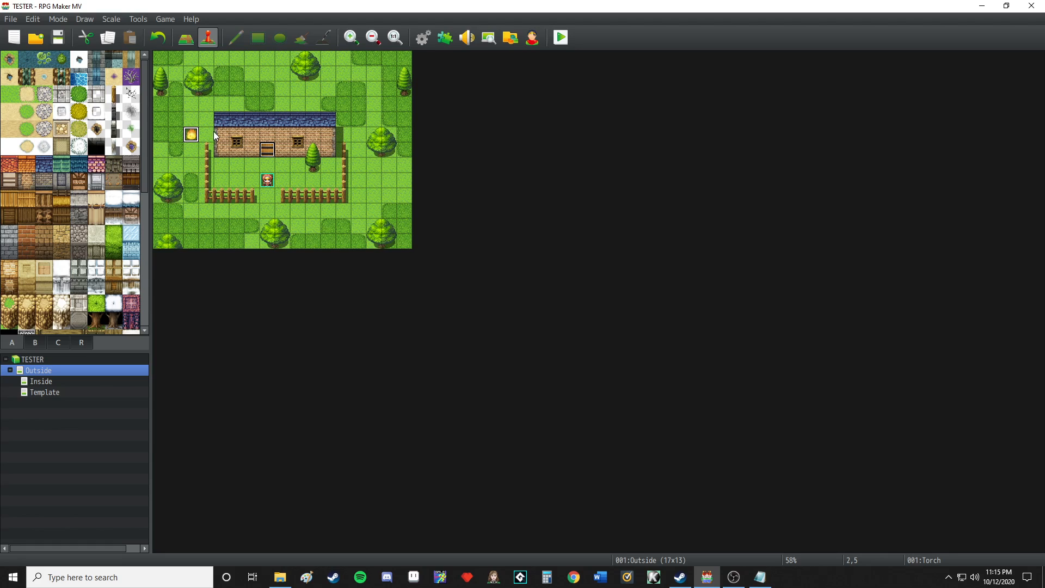
{"action": "left_click", "coordinate": [357, 136]}
{"action": "key", "text": "ctrl+v"}
- Playtest a new game with both torches lit beside the house and close the game window
{"action": "left_click", "coordinate": [561, 37]}
{"action": "left_click", "coordinate": [477, 303]}
{"action": "left_click", "coordinate": [530, 356]}
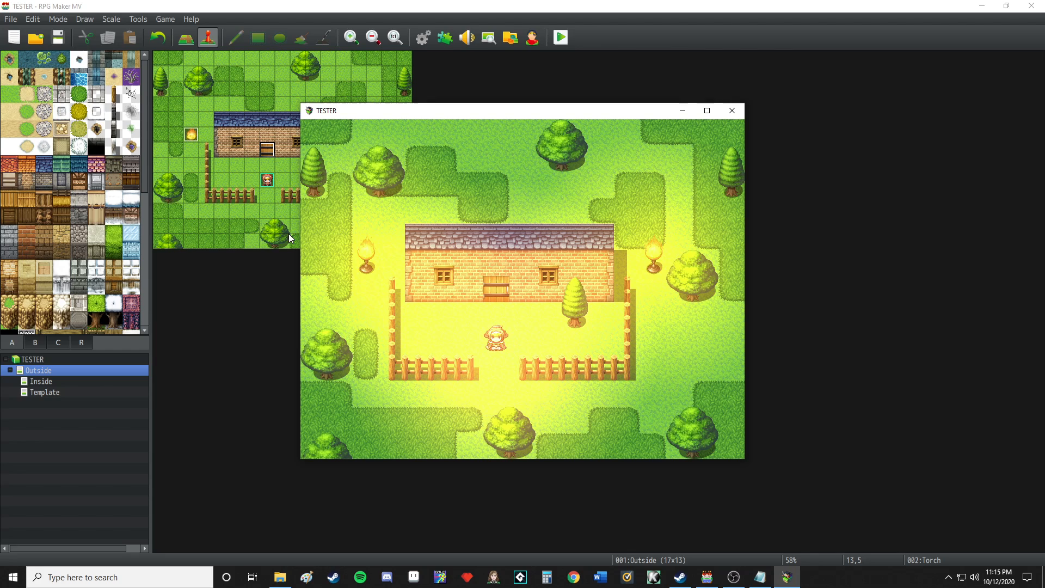
{"action": "left_click", "coordinate": [732, 110]}
- Extend the left Torch event's light note with -1 for no ID plus an intensity value, and save the event
{"action": "right_click", "coordinate": [201, 134]}
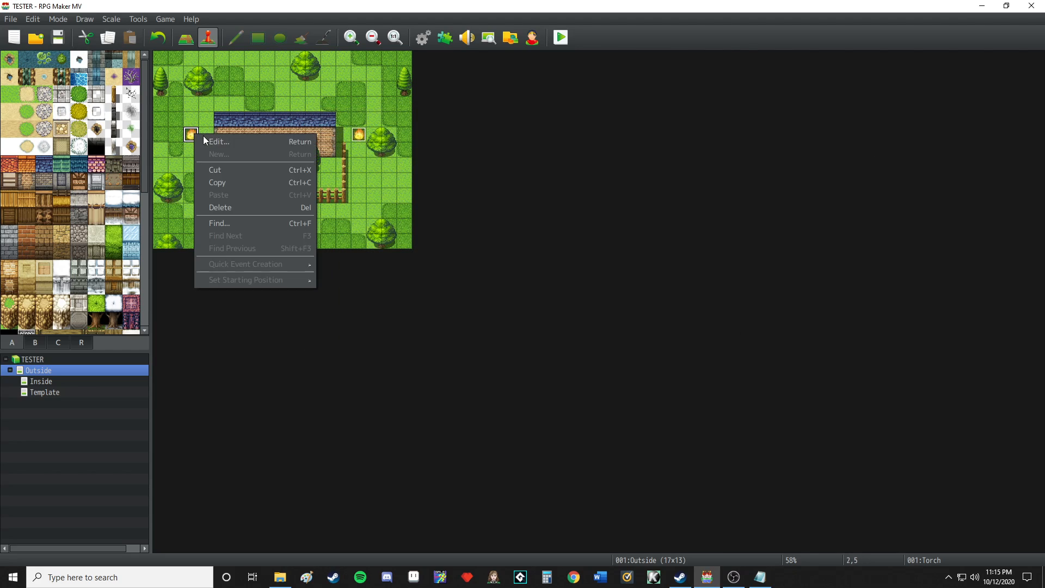
{"action": "left_click", "coordinate": [267, 141]}
{"action": "left_click", "coordinate": [434, 121]}
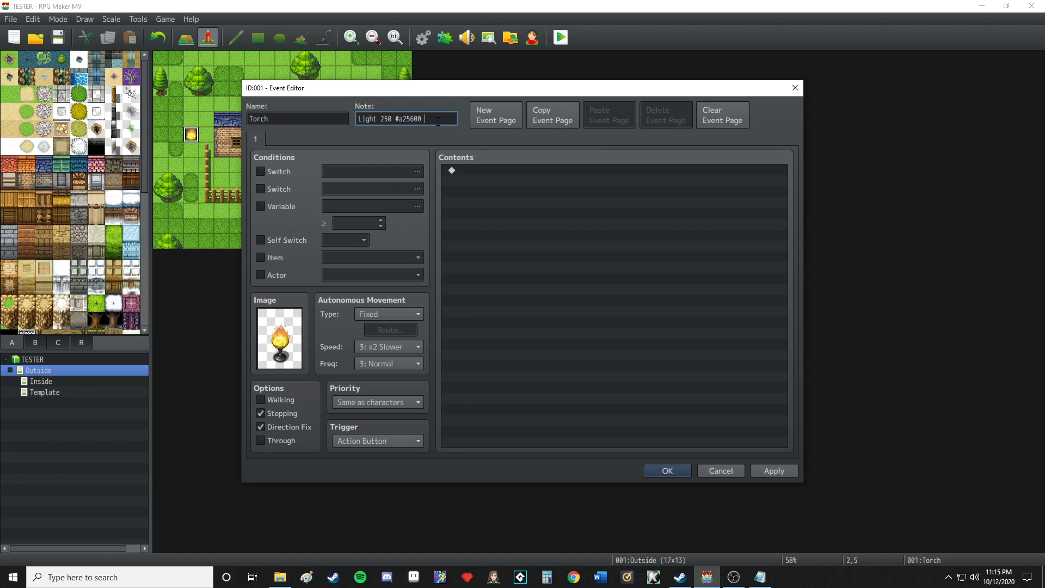
{"action": "type", "text": "-1"}
{"action": "type", "text": " 9"}
{"action": "double_click", "coordinate": [430, 120]}
{"action": "left_click_drag", "start_coordinate": [445, 120], "coordinate": [437, 119]}
{"action": "left_click", "coordinate": [667, 470]}
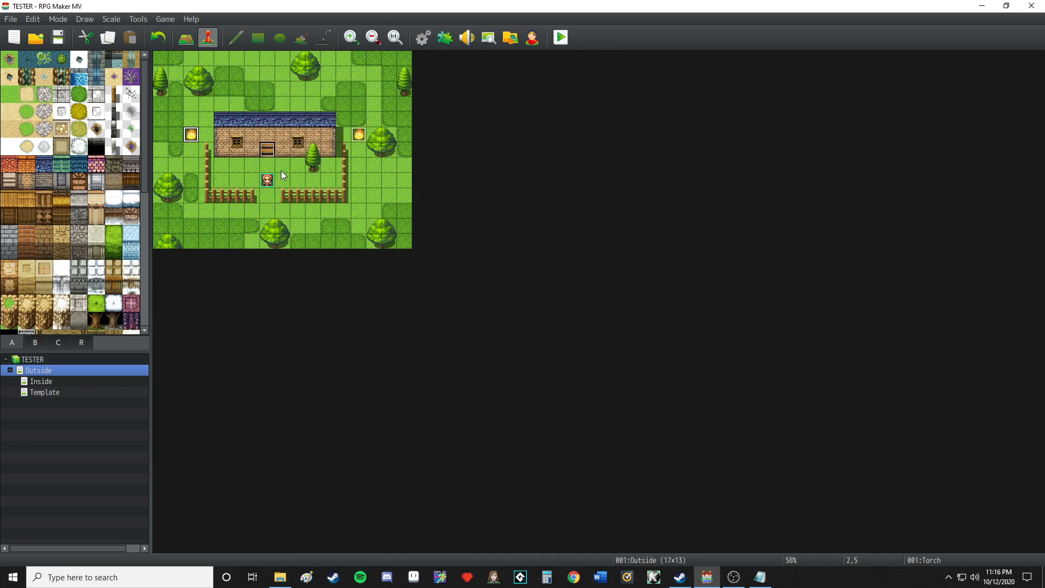
- Replace the torch right of the house with a copy of the edited left torch and check the copy's settings
{"action": "left_click", "coordinate": [199, 139]}
{"action": "left_click", "coordinate": [191, 135]}
{"action": "double_click", "coordinate": [358, 139]}
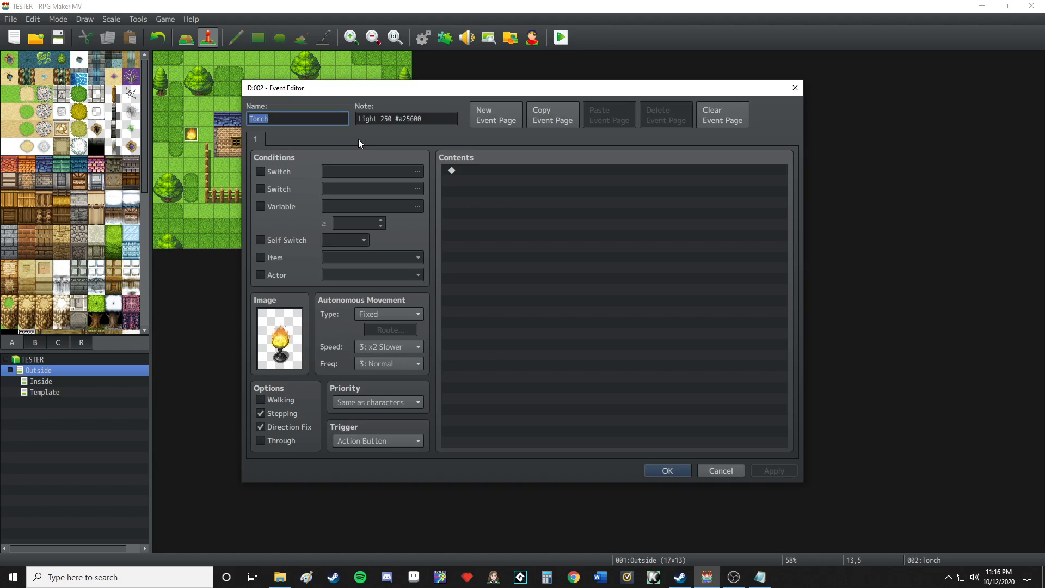
{"action": "left_click", "coordinate": [794, 88]}
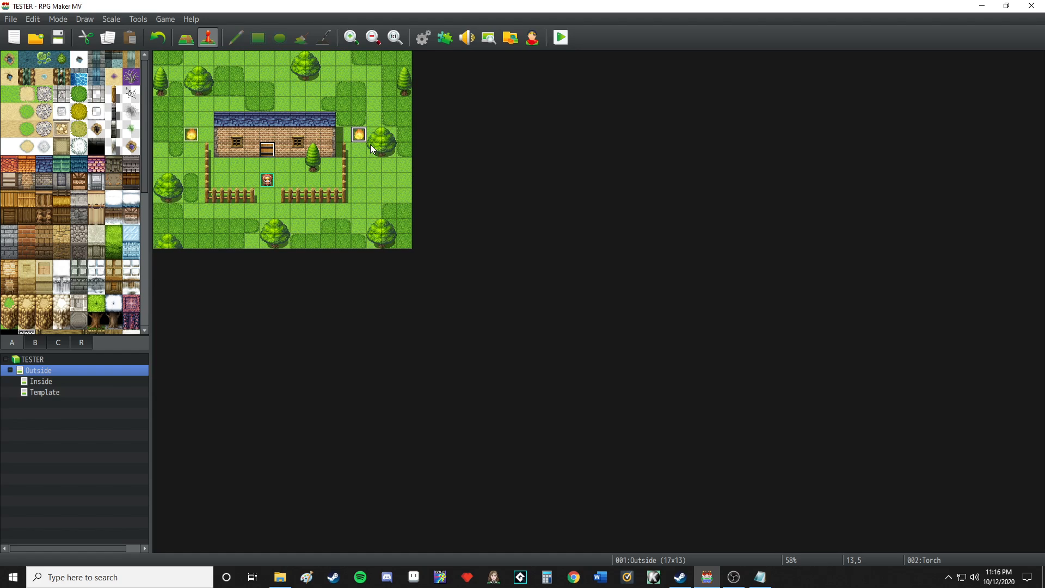
{"action": "key", "text": "ctrl+x"}
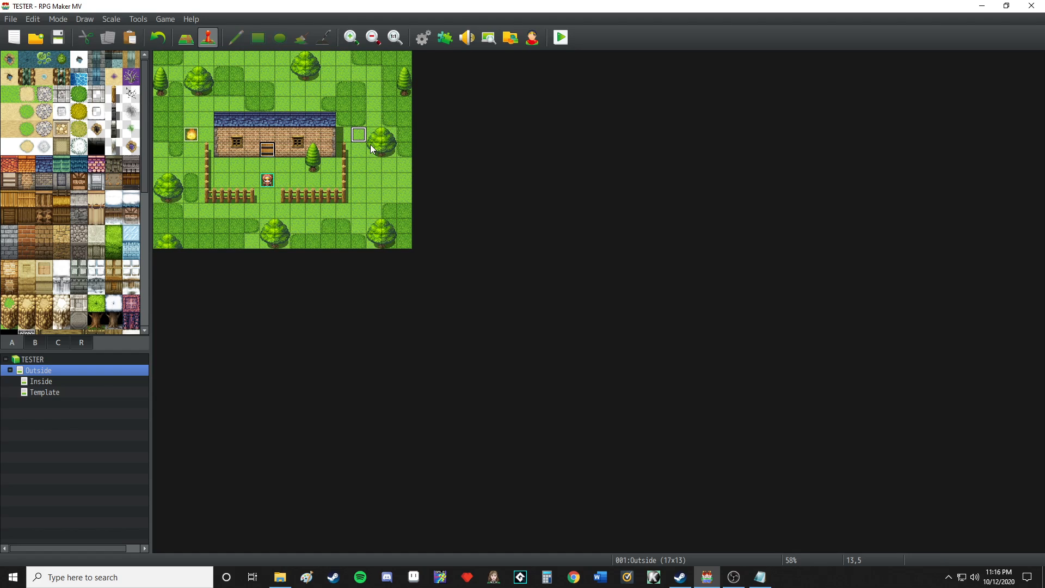
{"action": "right_click", "coordinate": [359, 135]}
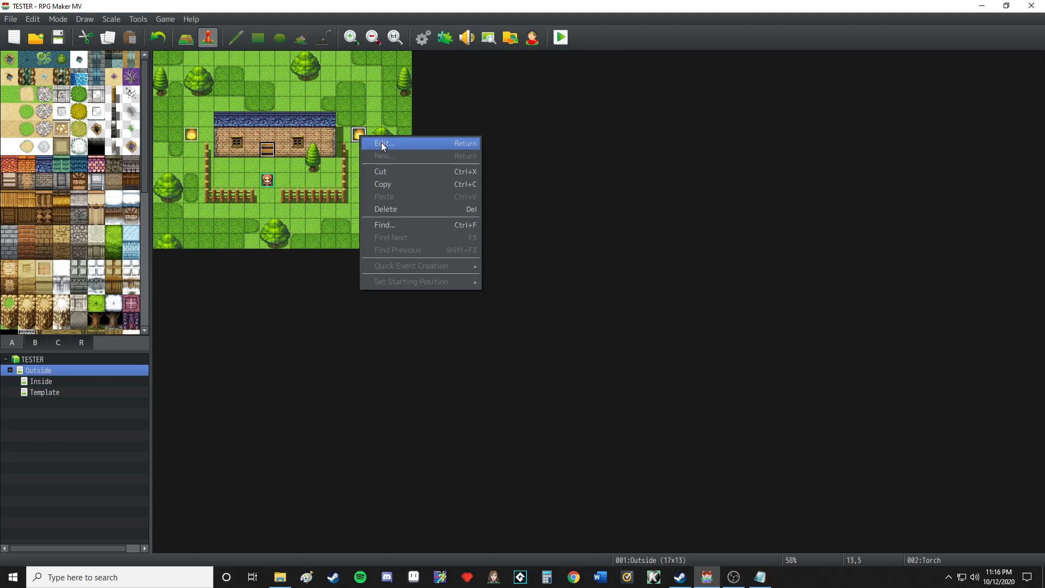
{"action": "left_click", "coordinate": [381, 142]}
{"action": "left_click", "coordinate": [714, 472]}
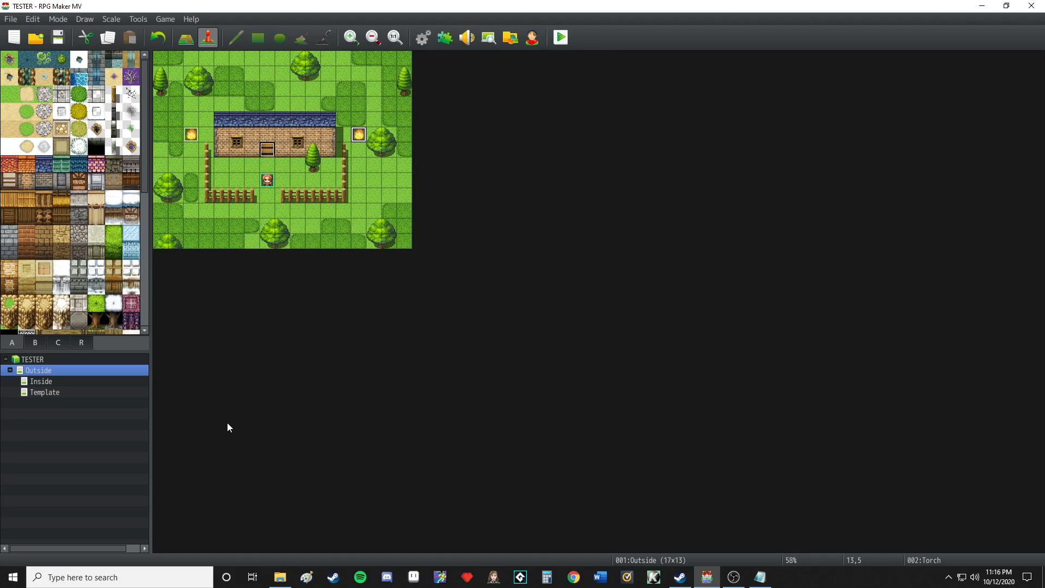
- Paste two copies of the Torch event on the Inside map, at tiles 6,3 and 10,3 above the blue rug
{"action": "left_click", "coordinate": [41, 380]}
{"action": "left_click", "coordinate": [254, 104]}
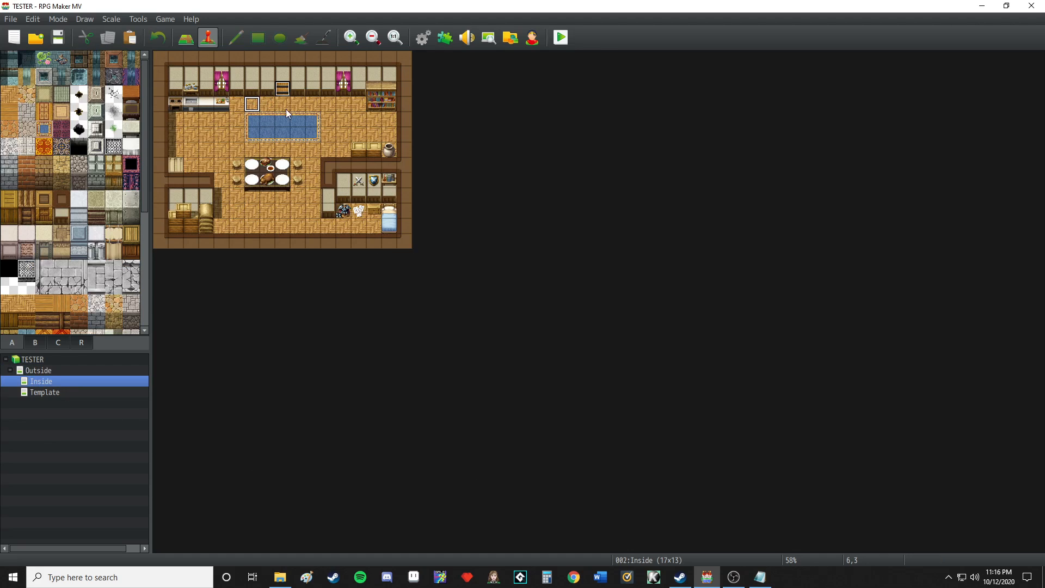
{"action": "key", "text": "ctrl+v"}
{"action": "left_click", "coordinate": [321, 109]}
{"action": "left_click", "coordinate": [314, 107]}
{"action": "key", "text": "ctrl+v"}
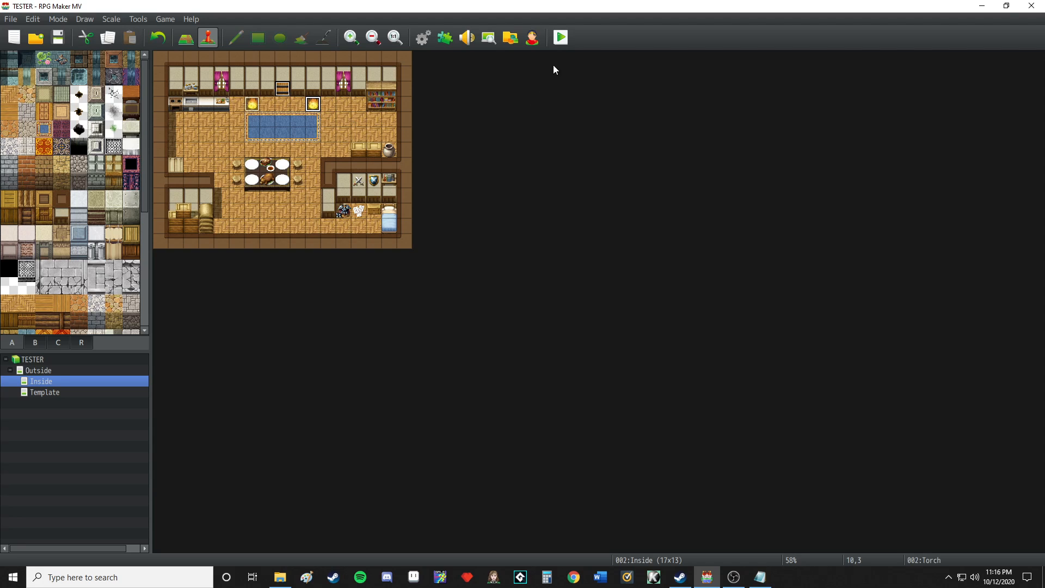
- Playtest a new game with changes saved, walk the party around outside to examine the adjusted torch lighting, and close the game
{"action": "left_click", "coordinate": [561, 38]}
{"action": "left_click", "coordinate": [476, 304]}
{"action": "left_click", "coordinate": [520, 347]}
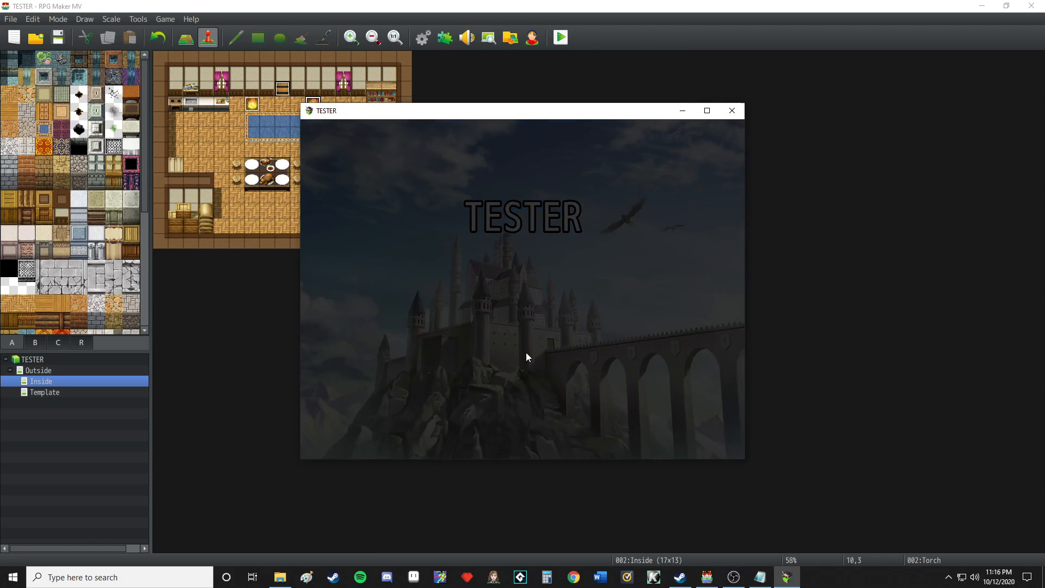
{"action": "left_click_drag", "start_coordinate": [416, 385], "coordinate": [512, 404]}
{"action": "left_click", "coordinate": [646, 404]}
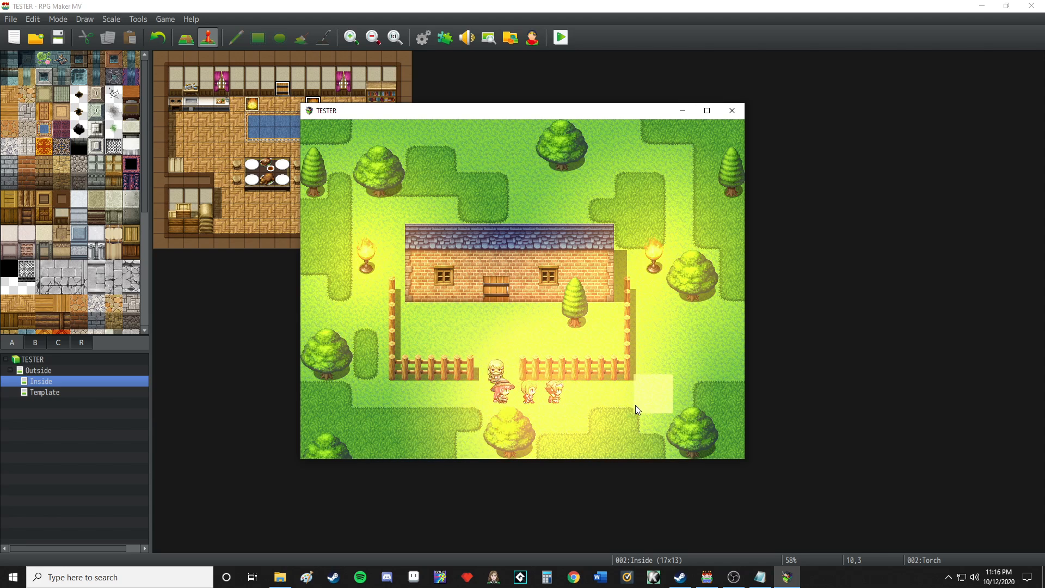
{"action": "left_click", "coordinate": [373, 400]}
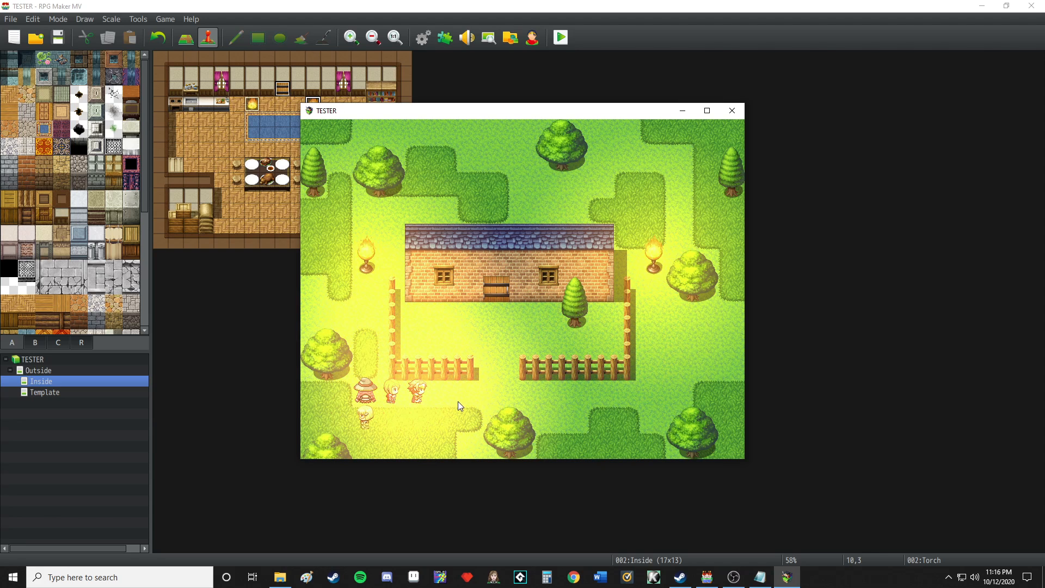
{"action": "left_click", "coordinate": [732, 111]}
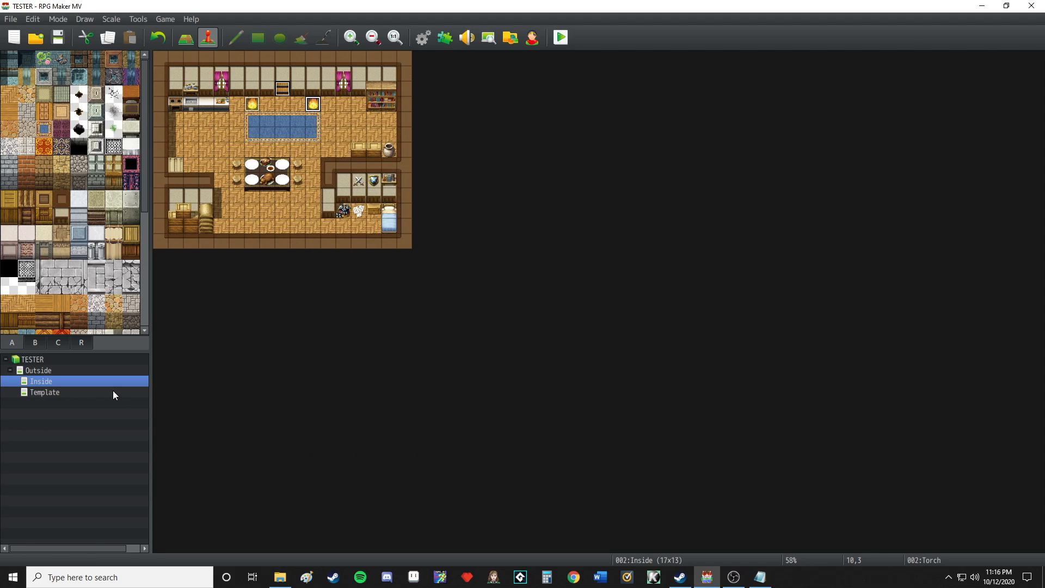
- Create an event named Auto Run at tile 4,4 on the Outside map, with an Autorun trigger and Walking disabled
{"action": "left_click", "coordinate": [74, 391]}
{"action": "left_click", "coordinate": [76, 383]}
{"action": "left_click", "coordinate": [81, 372]}
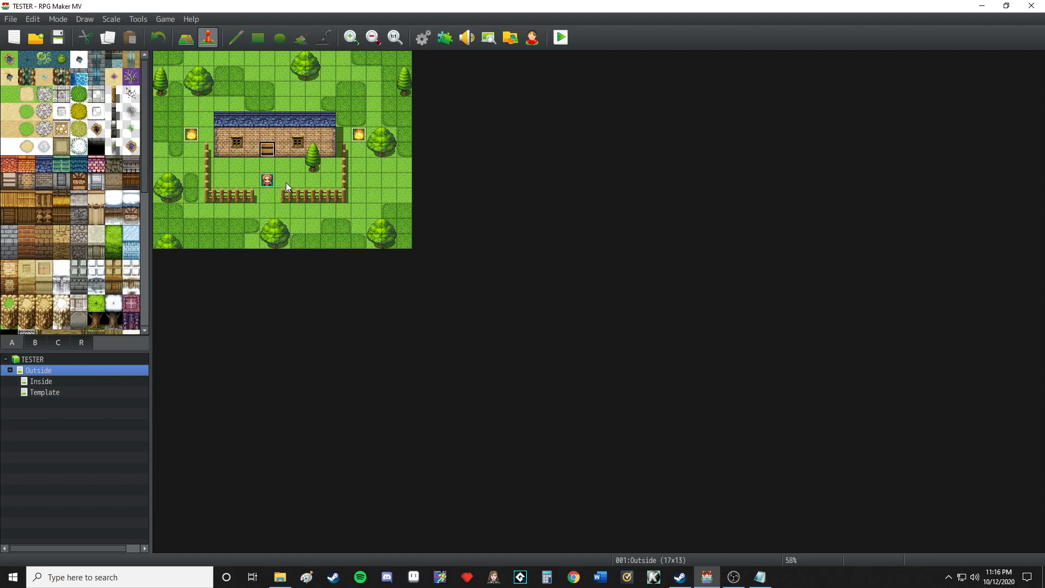
{"action": "right_click", "coordinate": [225, 121]}
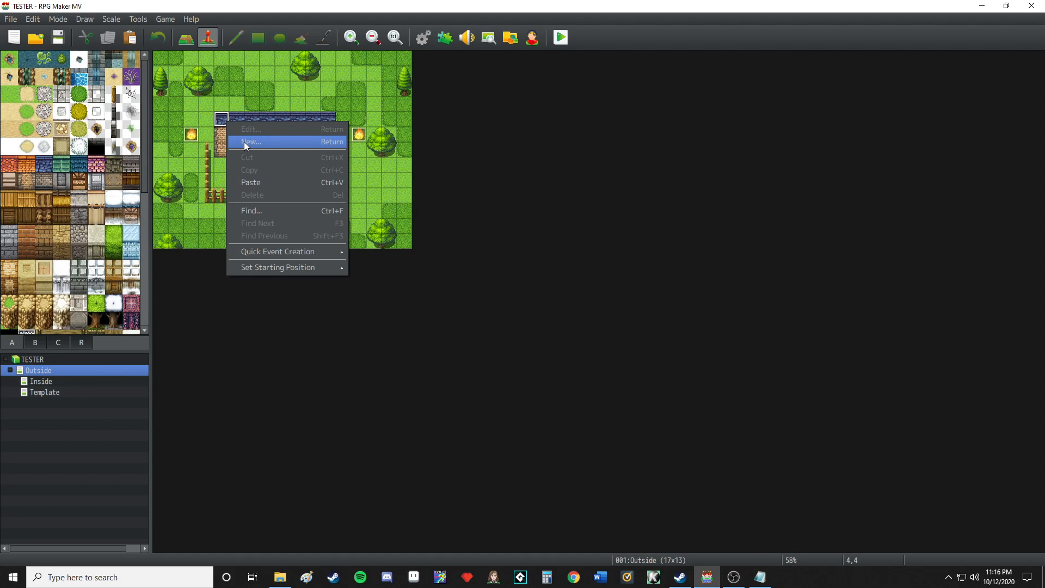
{"action": "left_click", "coordinate": [244, 142]}
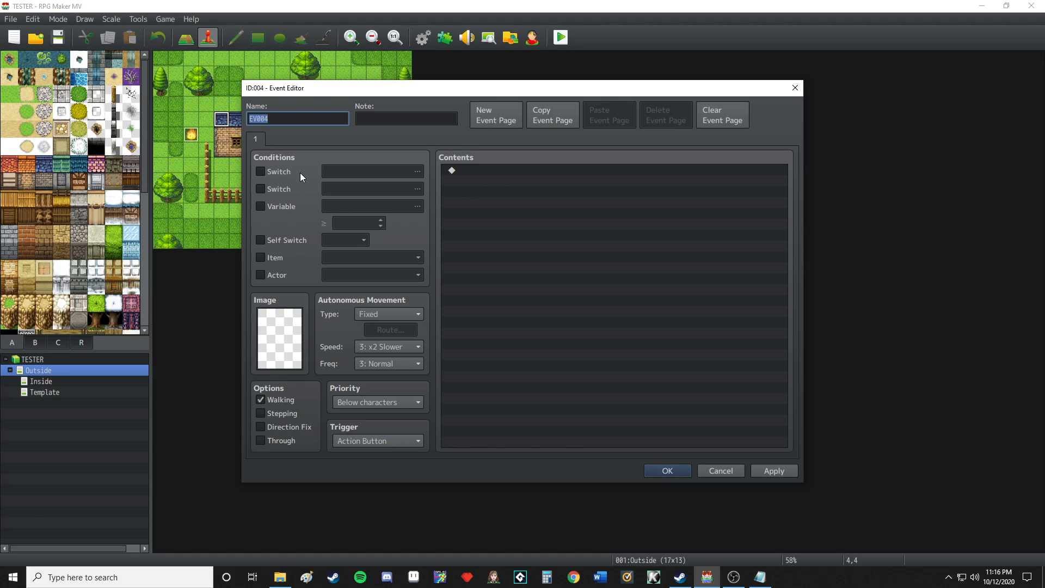
{"action": "type", "text": "Auto"}
{"action": "type", "text": "Run"}
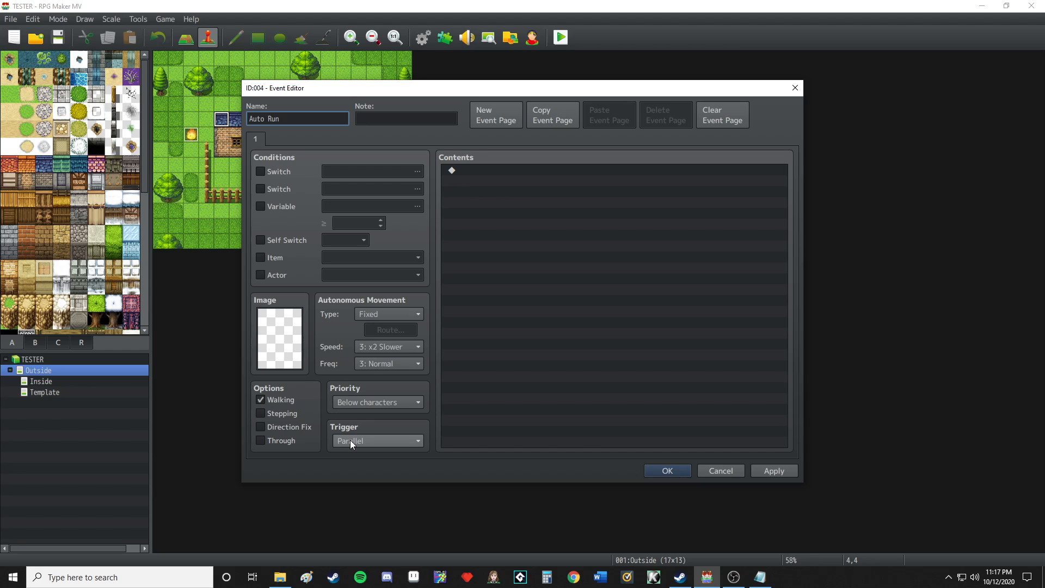
{"action": "left_click", "coordinate": [292, 403]}
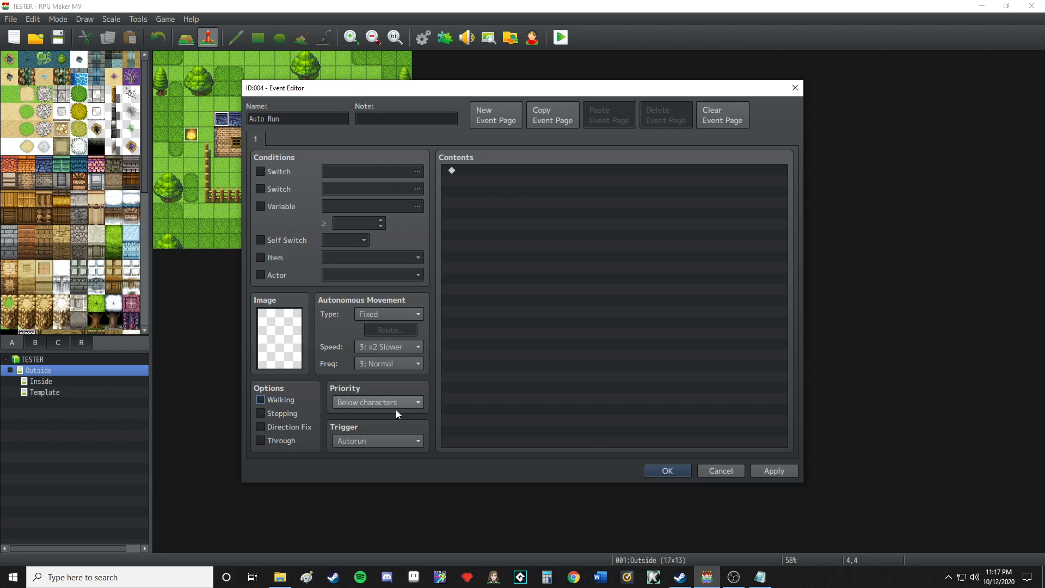
- Add a comment containing // as the first entry in the Auto Run event's contents
{"action": "double_click", "coordinate": [498, 262]}
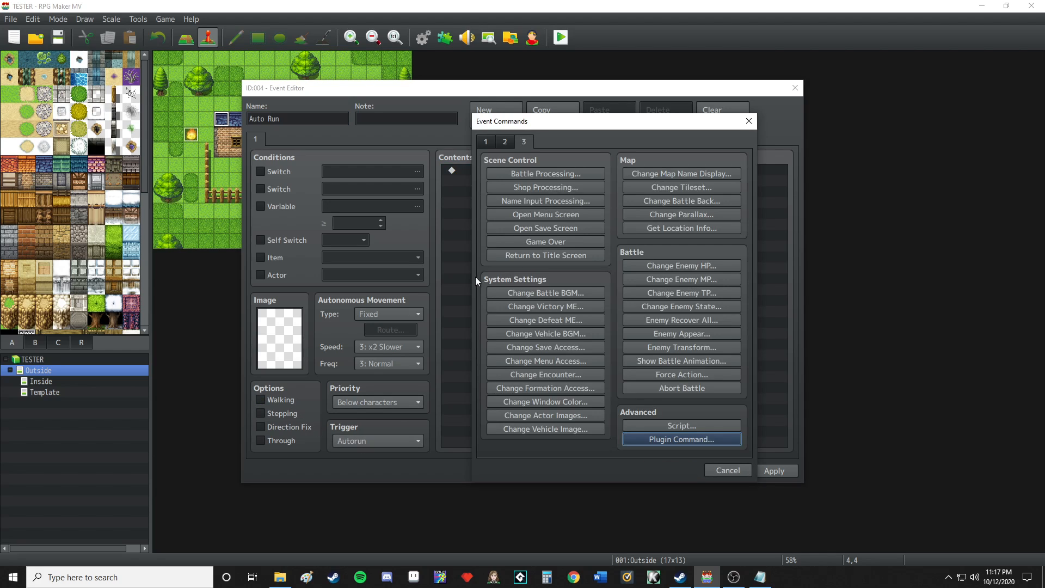
{"action": "left_click", "coordinate": [482, 144]}
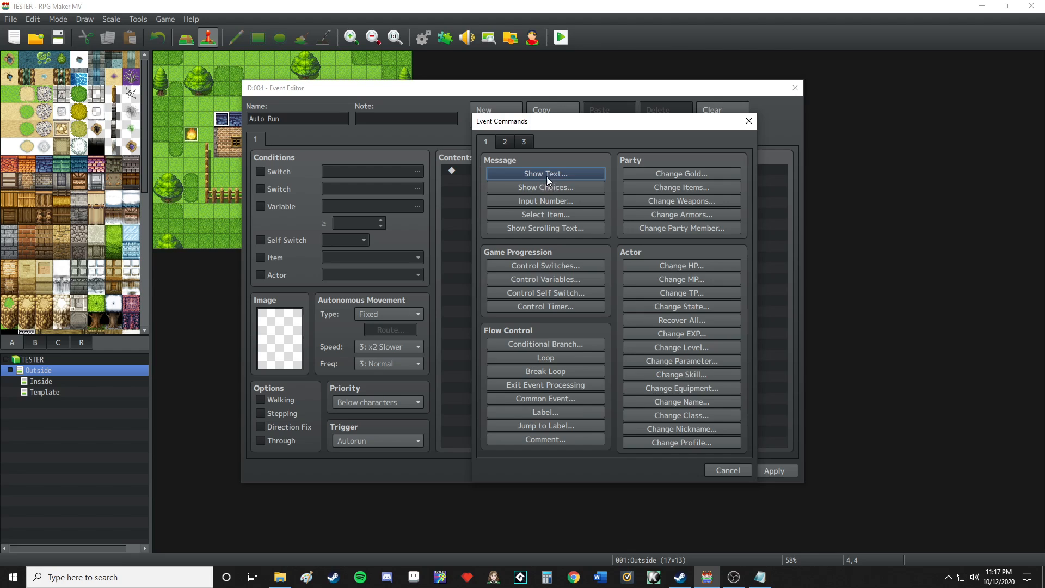
{"action": "left_click", "coordinate": [547, 426]}
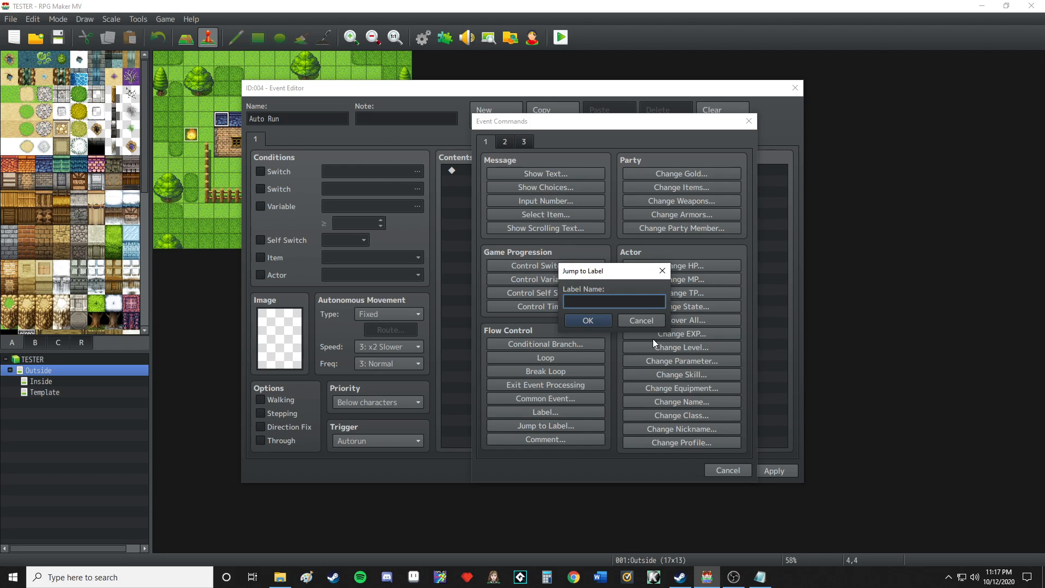
{"action": "key", "text": "Escape"}
{"action": "left_click", "coordinate": [565, 437]}
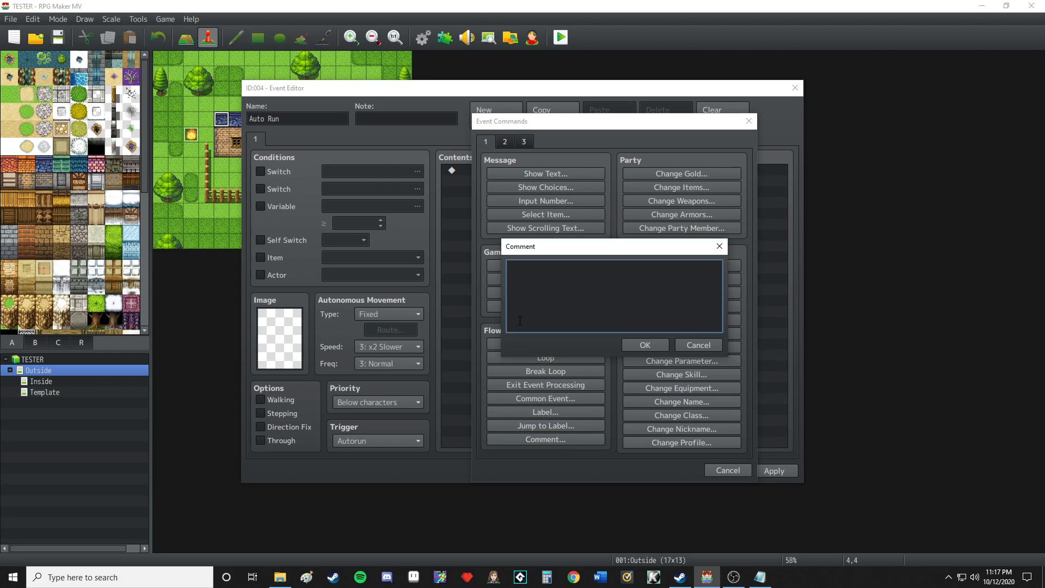
{"action": "type", "text": "//"}
{"action": "left_click", "coordinate": [657, 348]}
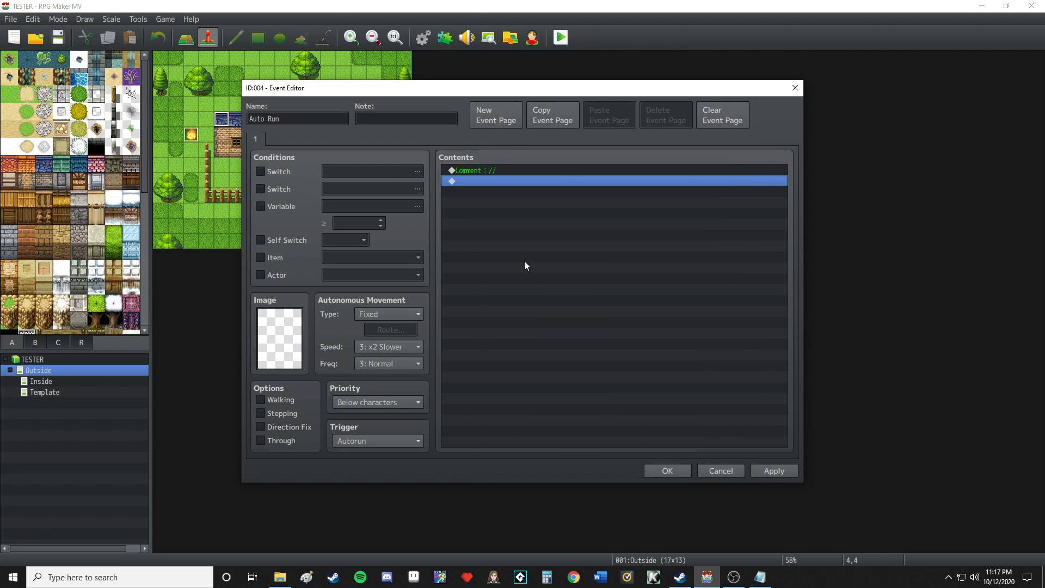
- Duplicate the // comment twice directly below the first one
{"action": "left_click", "coordinate": [514, 170]}
{"action": "key", "text": "ctrl+c"}
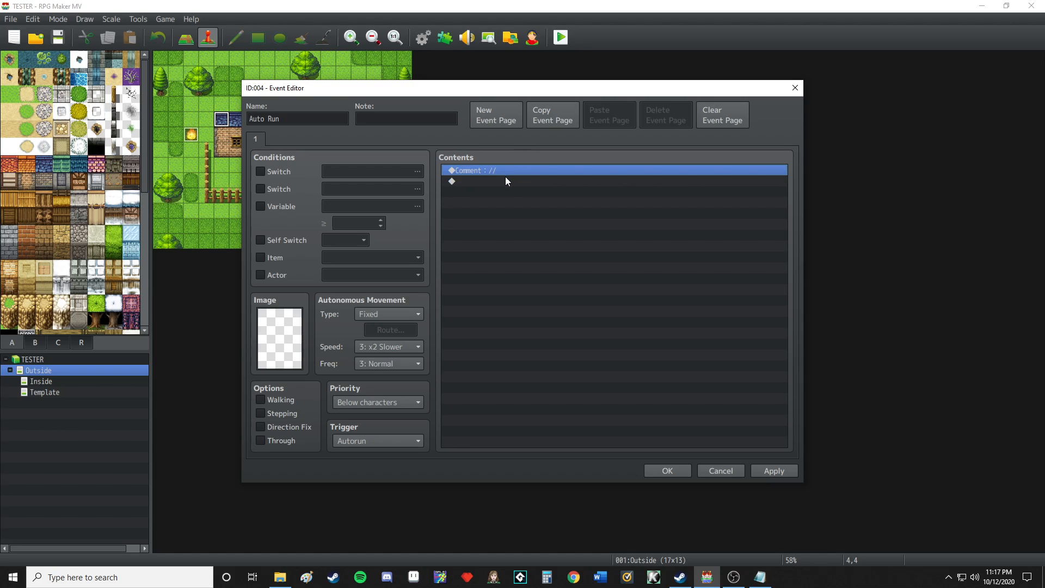
{"action": "left_click", "coordinate": [506, 181]}
{"action": "key", "text": "ctrl+v"}
{"action": "key", "text": "ctrl+v"}
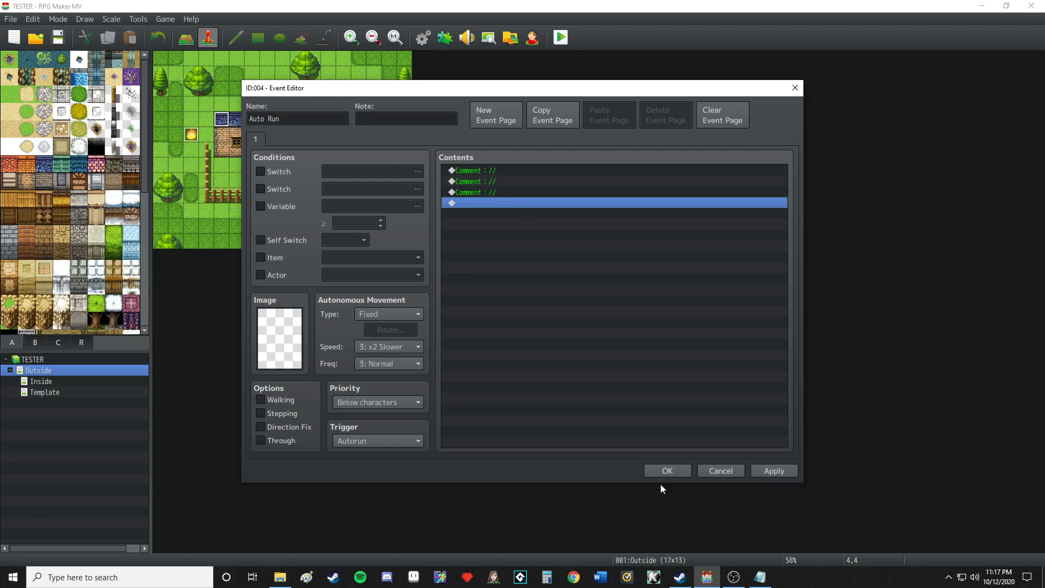
{"action": "left_click", "coordinate": [653, 471]}
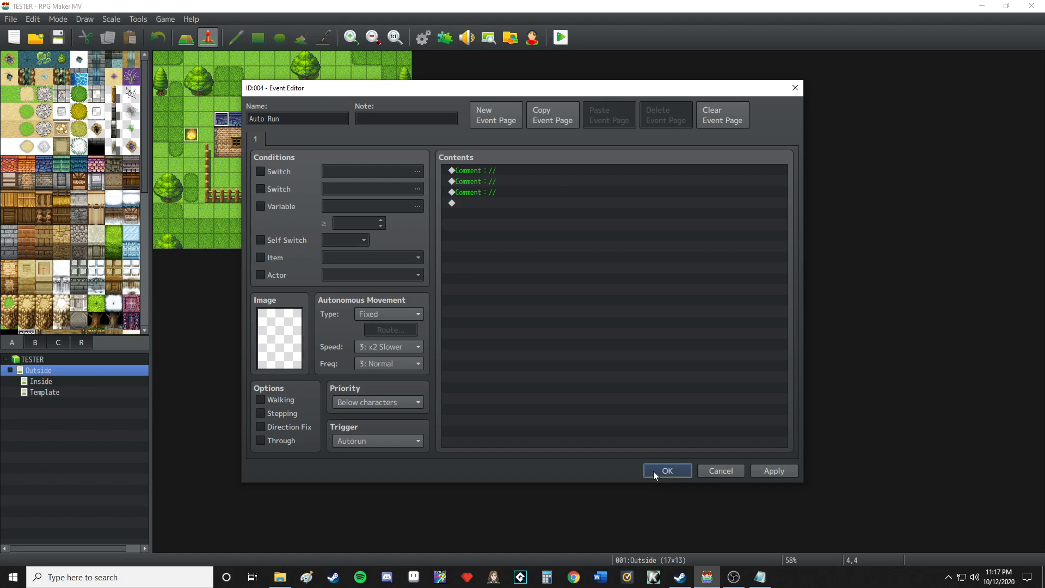
- Copy the command 'Tint set #333333' from the MV Nova Lighting Writeup in Notepad and return to RPG Maker MV
{"action": "left_click", "coordinate": [478, 230]}
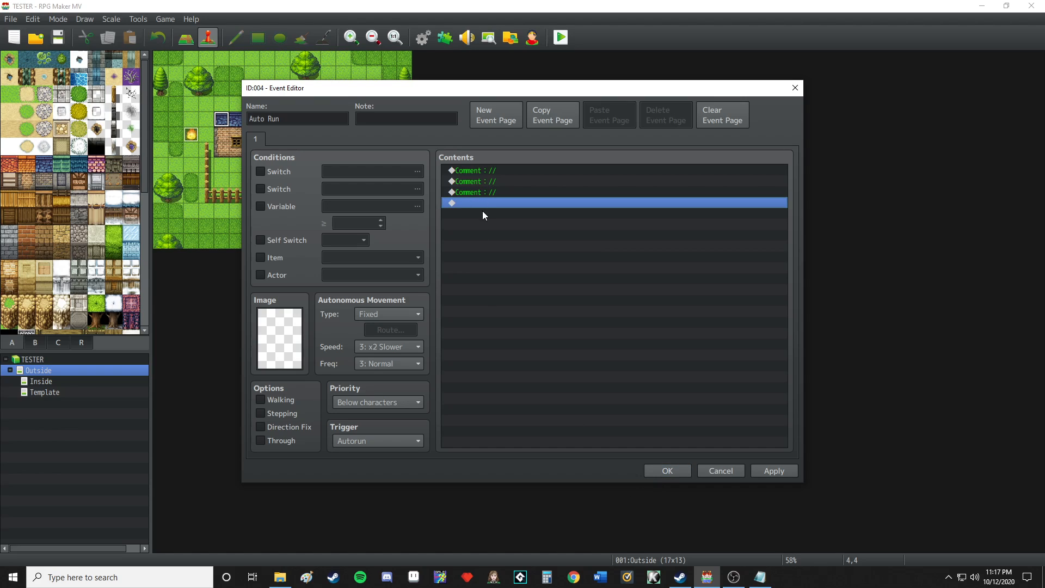
{"action": "left_click", "coordinate": [759, 577]}
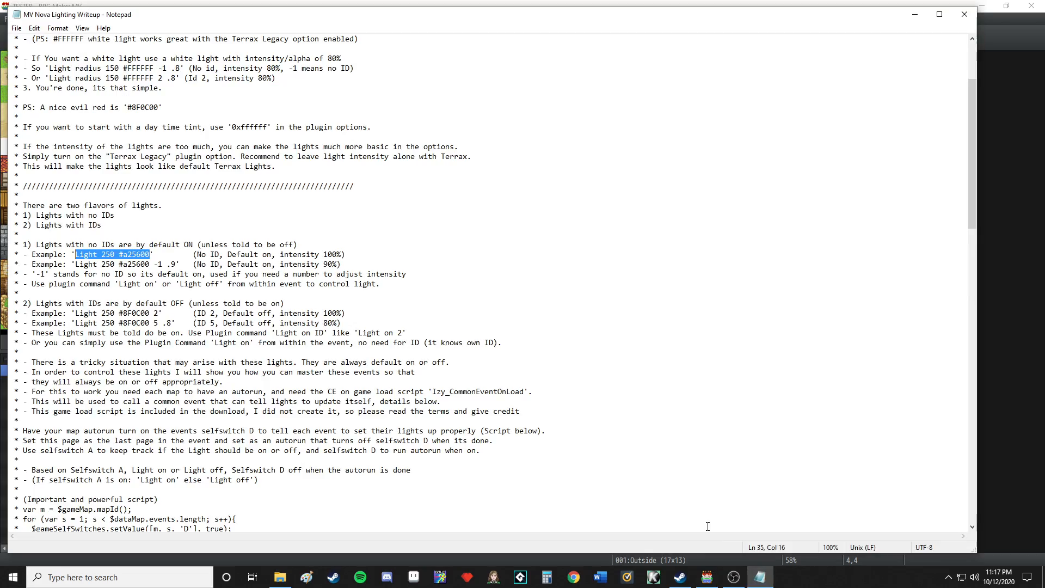
{"action": "scroll", "coordinate": [267, 250], "scroll_direction": "down", "scroll_amount": 20}
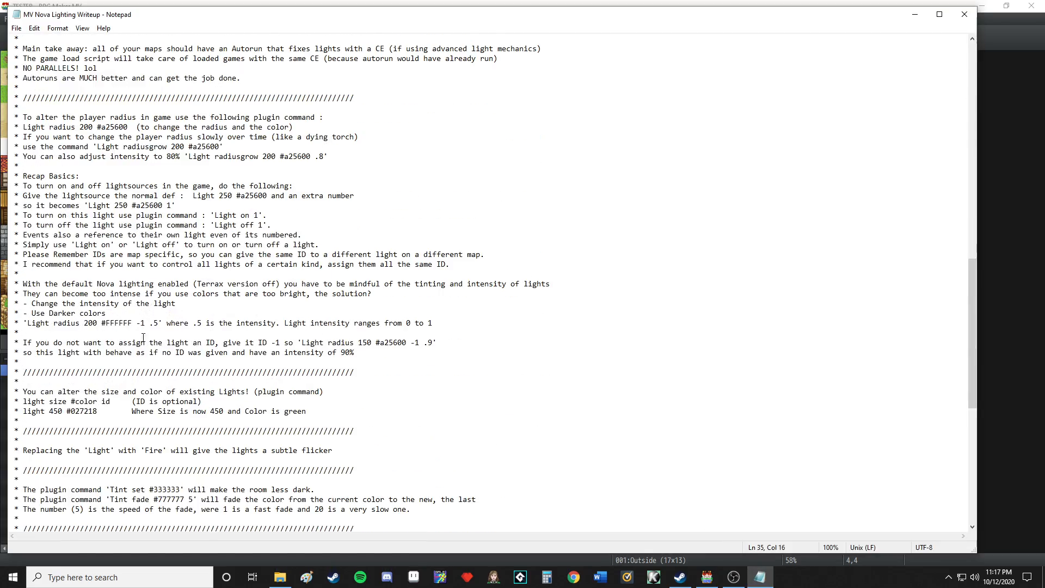
{"action": "scroll", "coordinate": [147, 334], "scroll_direction": "down", "scroll_amount": 4}
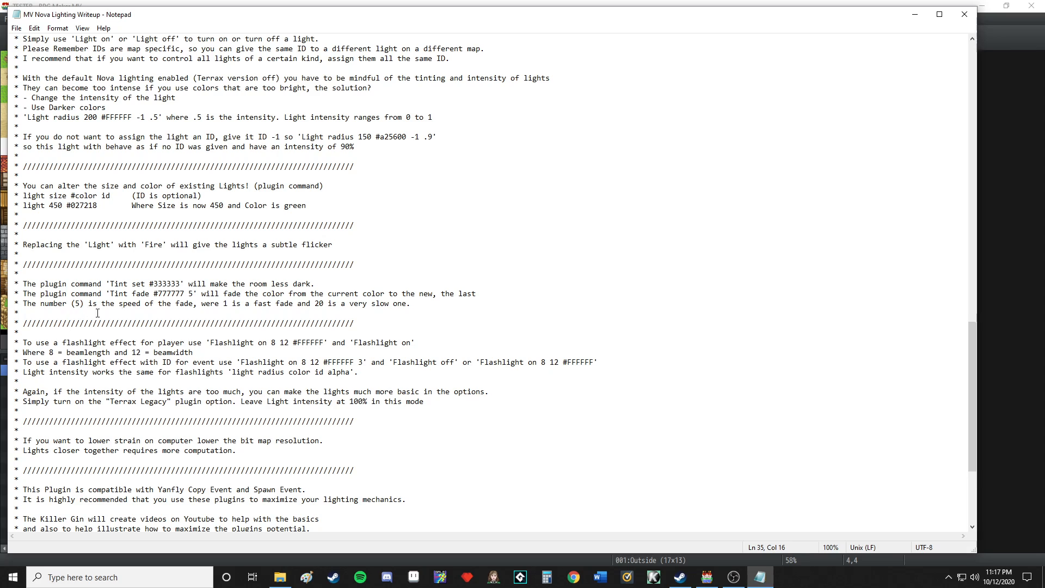
{"action": "left_click_drag", "start_coordinate": [180, 283], "coordinate": [111, 284]}
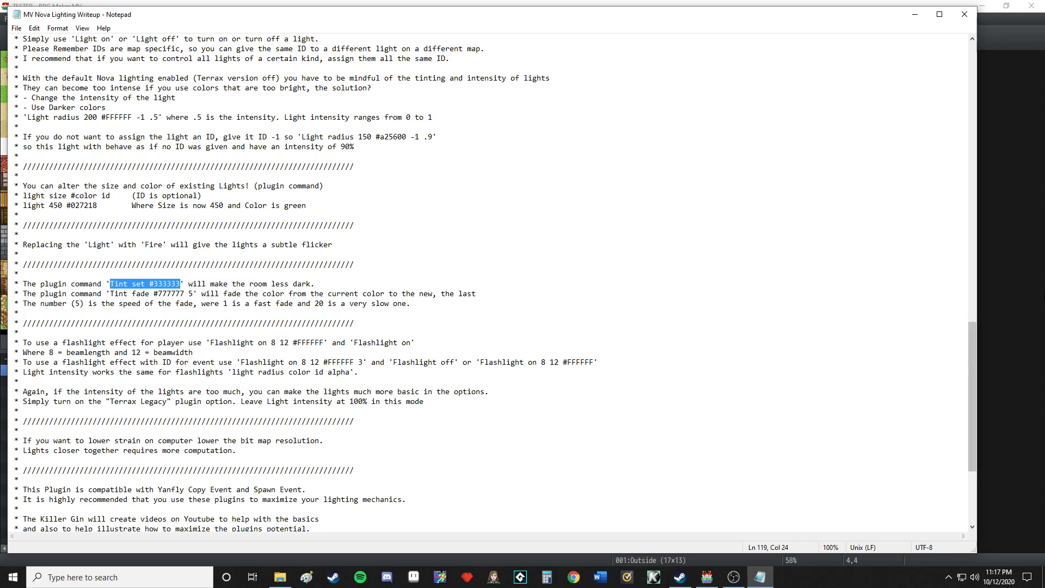
{"action": "key", "text": "alt+Tab"}
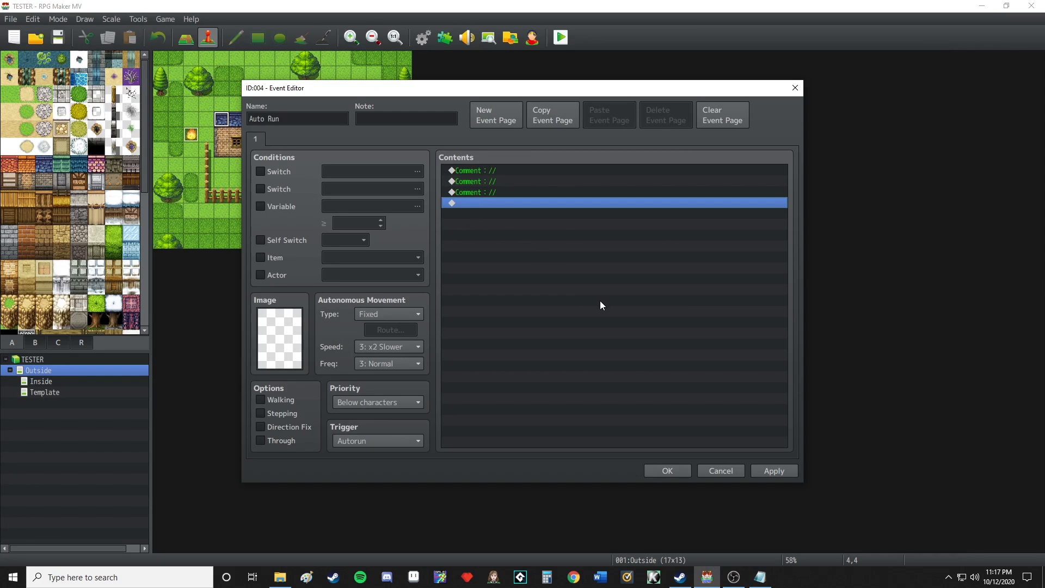
- Add the plugin command 'Tint set #333333' below the comments in the Auto Run event
{"action": "double_click", "coordinate": [497, 207]}
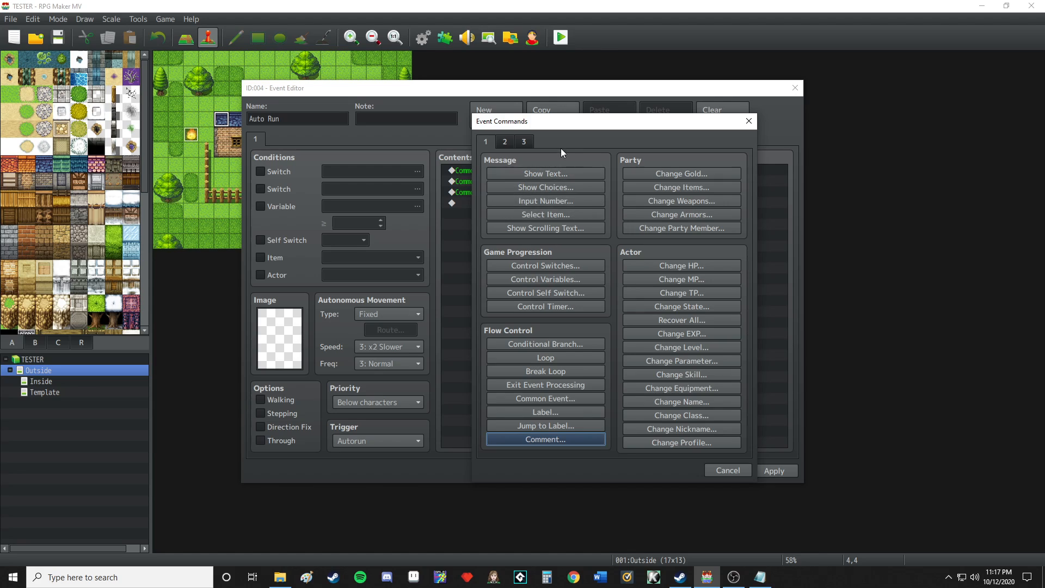
{"action": "left_click", "coordinate": [528, 144]}
{"action": "left_click", "coordinate": [681, 443]}
{"action": "key", "text": "ctrl+v"}
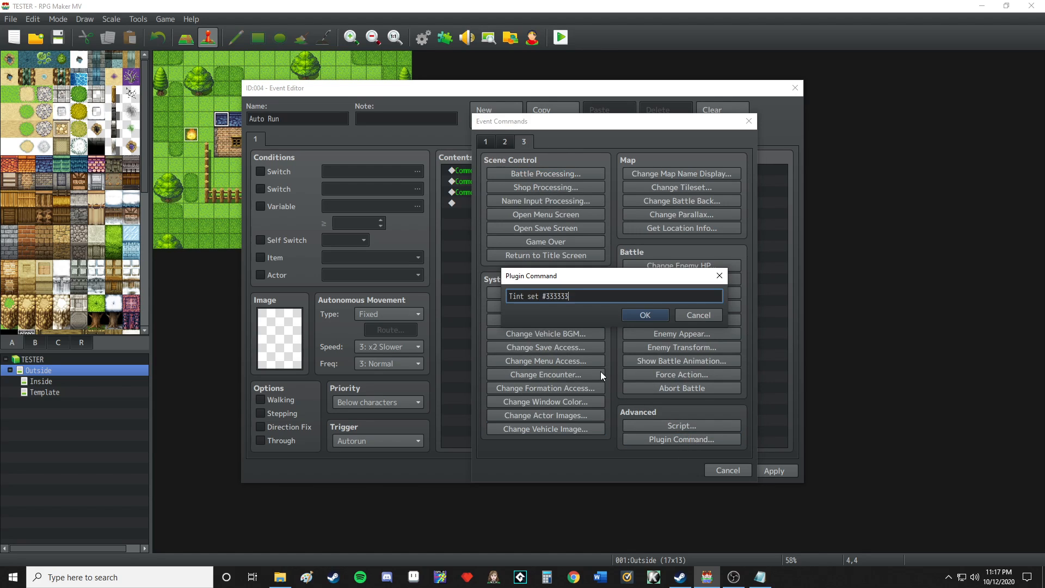
{"action": "left_click", "coordinate": [638, 314]}
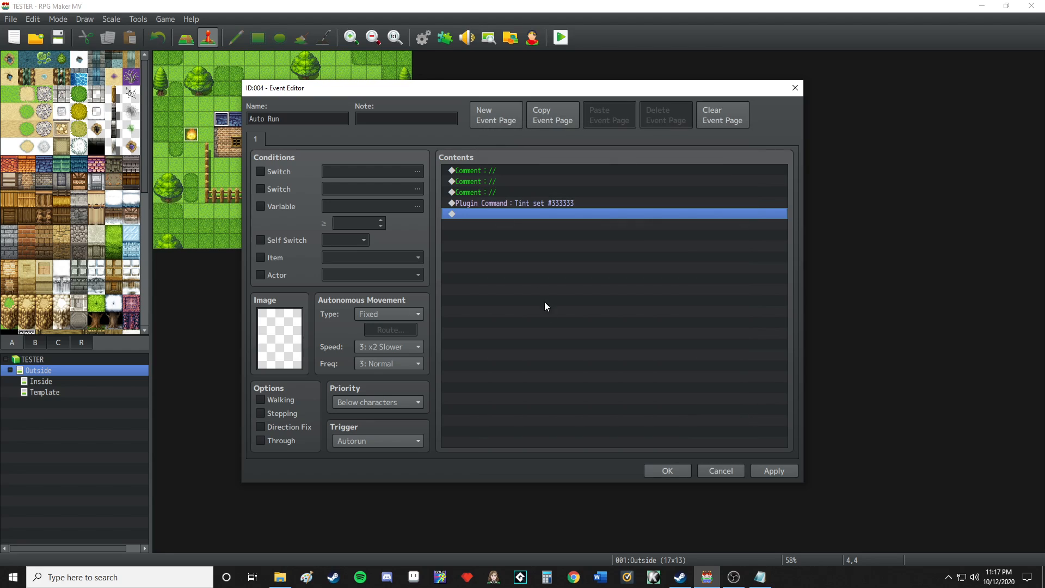
- Paste two copies of the // comment below the tint plugin command
{"action": "left_click", "coordinate": [504, 194]}
{"action": "key", "text": "ctrl+c"}
{"action": "left_click", "coordinate": [494, 218]}
{"action": "key", "text": "ctrl+v"}
{"action": "key", "text": "ctrl+v"}
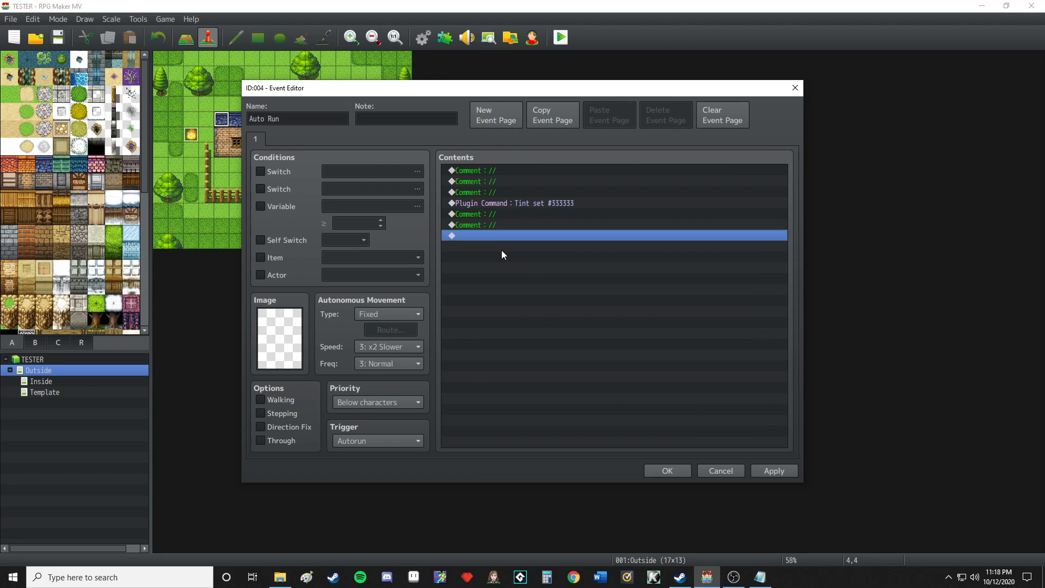
- Finish the contents with an Erase Event command and save the Auto Run event
{"action": "double_click", "coordinate": [501, 235]}
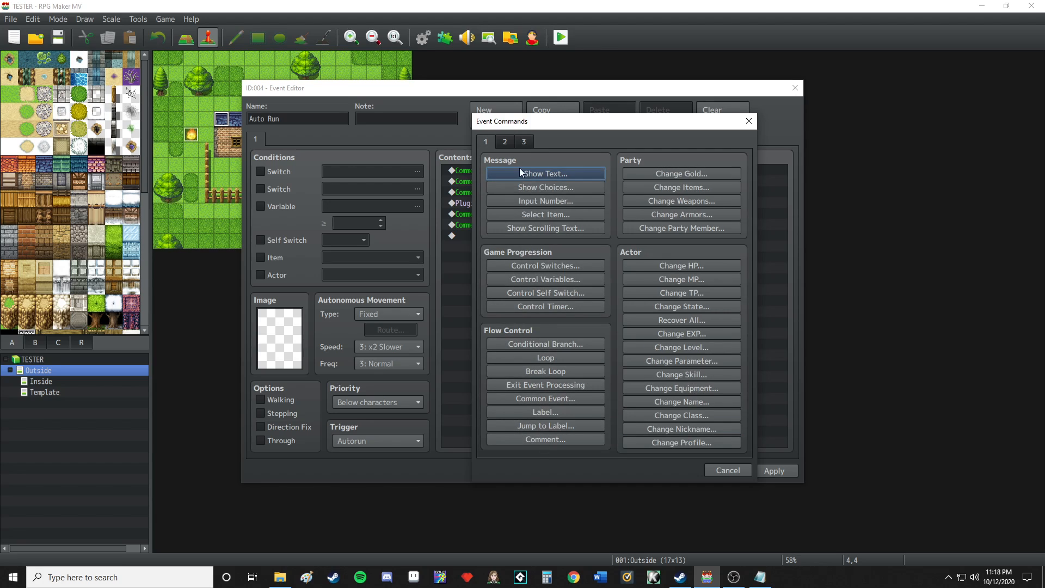
{"action": "left_click", "coordinate": [505, 142]}
{"action": "left_click", "coordinate": [543, 344]}
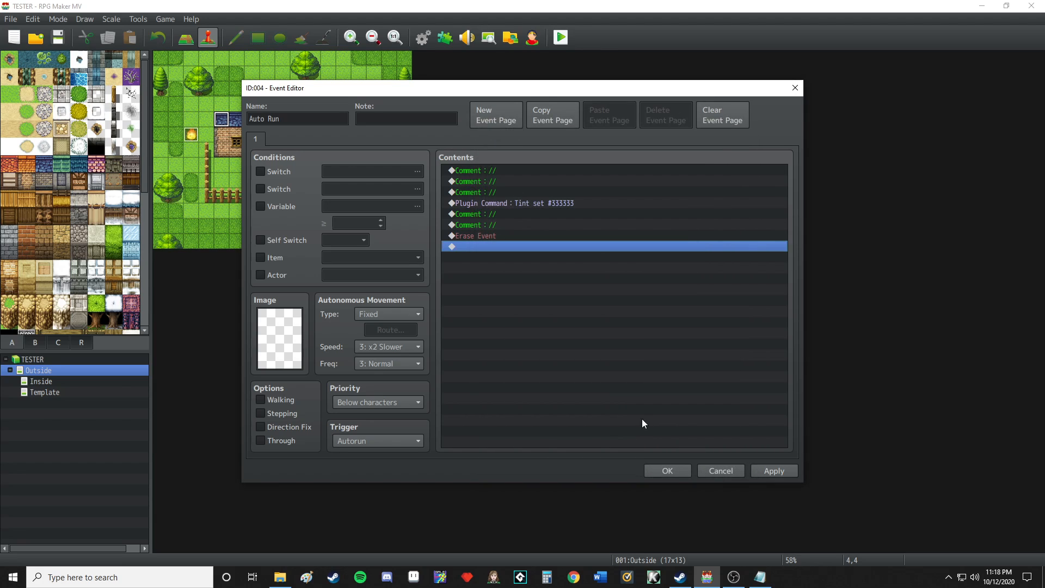
{"action": "left_click", "coordinate": [677, 471]}
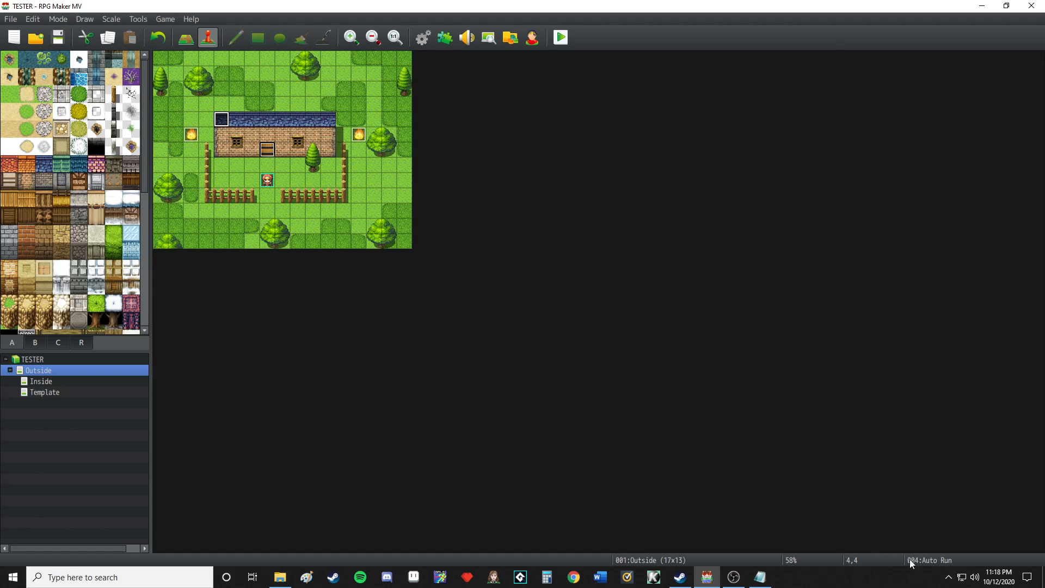
- Try replacing the torch left of the house with a copy at tile 3,5, deleting the original at 2,5
{"action": "left_click", "coordinate": [191, 135]}
{"action": "left_click", "coordinate": [209, 138]}
{"action": "key", "text": "ctrl+v"}
{"action": "right_click", "coordinate": [194, 136]}
{"action": "left_click", "coordinate": [221, 210]}
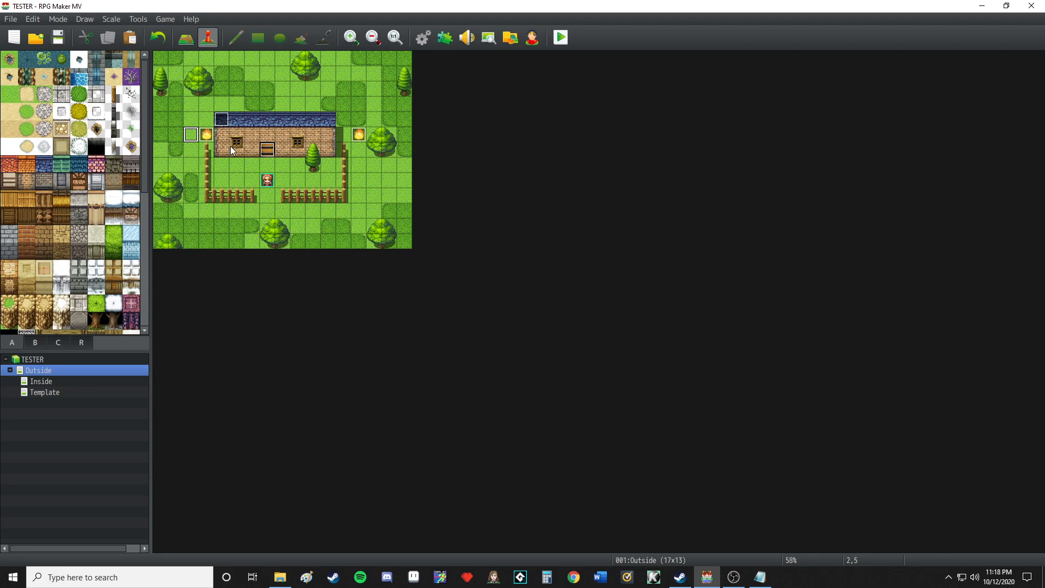
- Try duplicating the Auto Run event onto tile 5,4, remove the duplicate, and move the torch back to tile 2,5
{"action": "left_click", "coordinate": [237, 120]}
{"action": "right_click", "coordinate": [227, 119]}
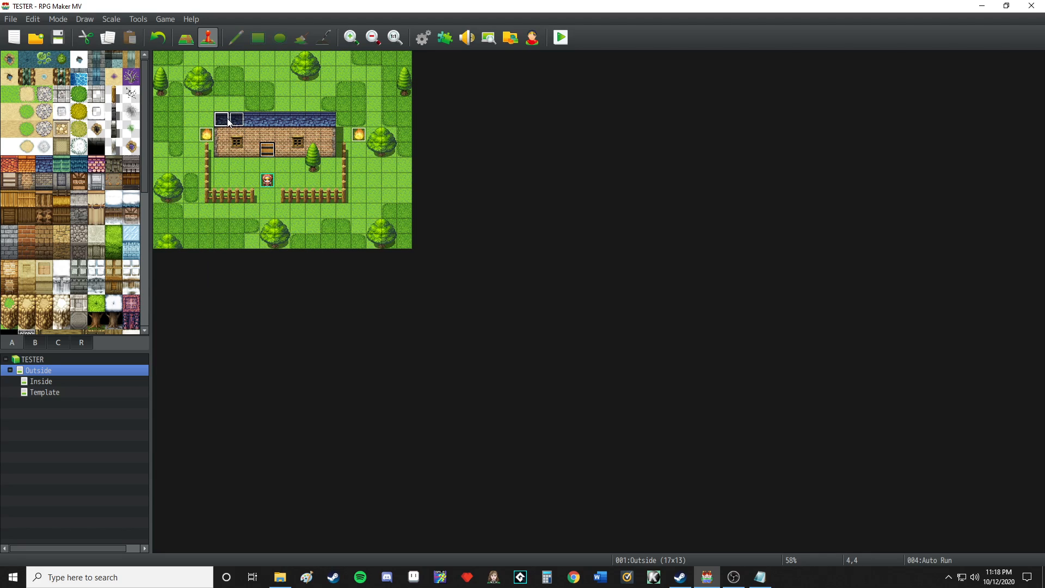
{"action": "left_click", "coordinate": [251, 191]}
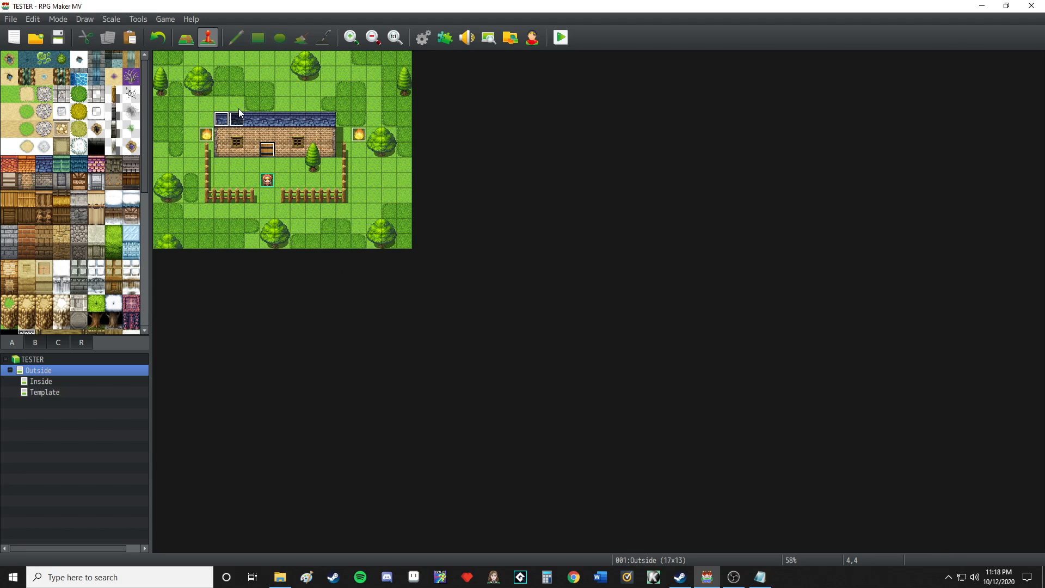
{"action": "left_click", "coordinate": [207, 134]}
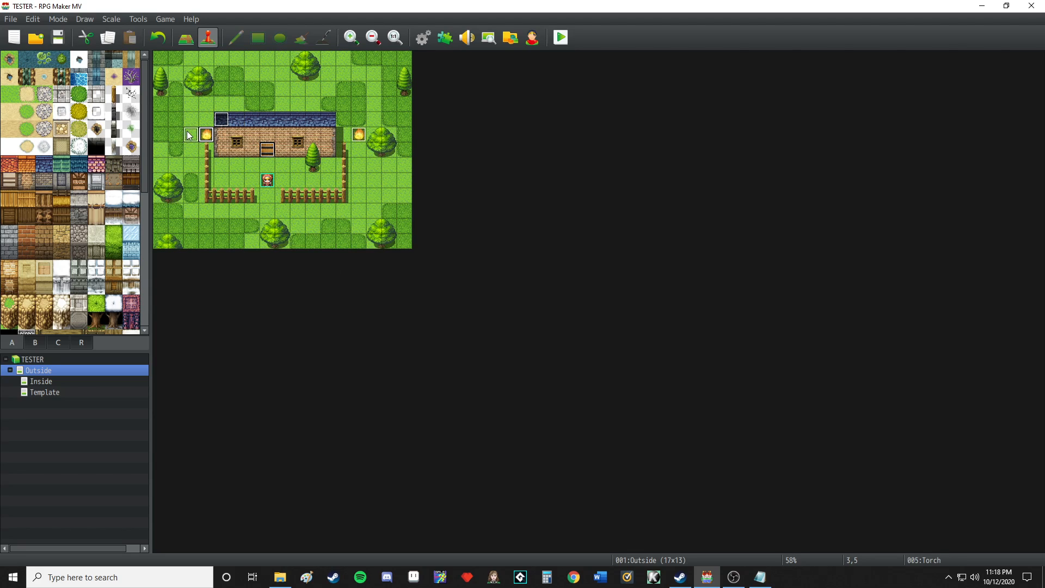
{"action": "left_click_drag", "start_coordinate": [189, 136], "coordinate": [190, 135]}
- Copy the Auto Run event from the Outside map and paste it at tile 7,1 on the Inside map
{"action": "left_click", "coordinate": [221, 120]}
{"action": "left_click", "coordinate": [123, 381]}
{"action": "left_click", "coordinate": [253, 111]}
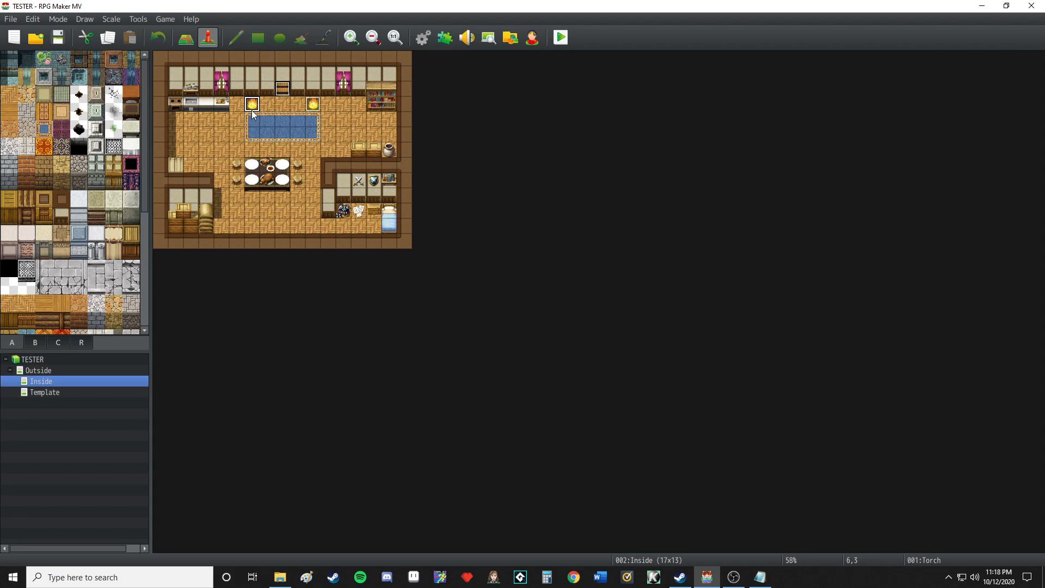
- Change the Inside map's Auto Run plugin command to 'Tint set #111111' and save the event
{"action": "right_click", "coordinate": [271, 77]}
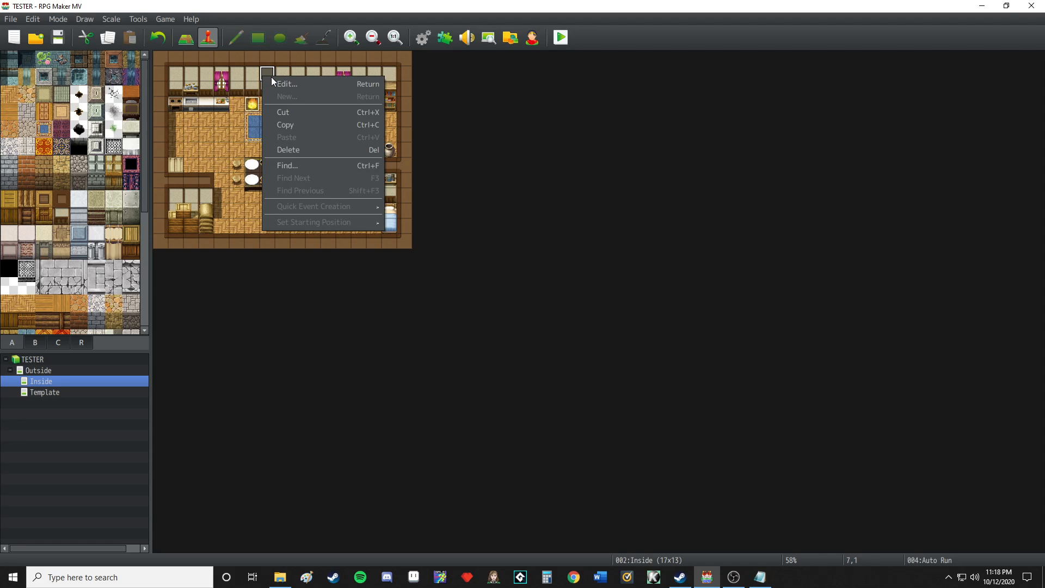
{"action": "left_click", "coordinate": [285, 84]}
{"action": "double_click", "coordinate": [517, 205]}
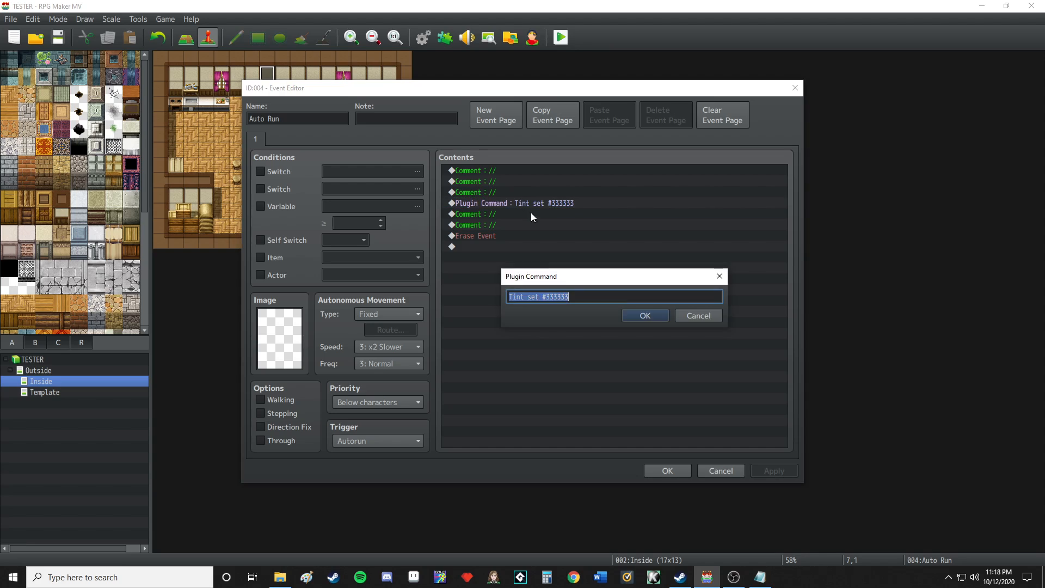
{"action": "left_click", "coordinate": [584, 299]}
{"action": "key", "text": "shift+Left"}
{"action": "key", "text": "shift+Left"}
{"action": "key", "text": "shift+Left"}
{"action": "key", "text": "shift+Left"}
{"action": "key", "text": "shift+Left"}
{"action": "key", "text": "shift+Left"}
{"action": "type", "text": "111111"}
{"action": "left_click", "coordinate": [634, 315]}
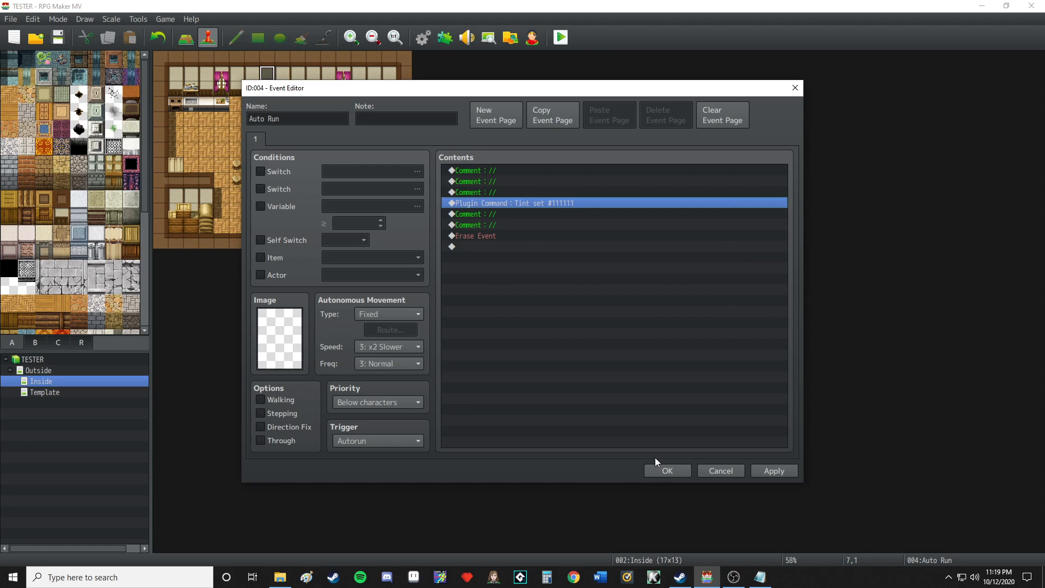
{"action": "left_click", "coordinate": [660, 471]}
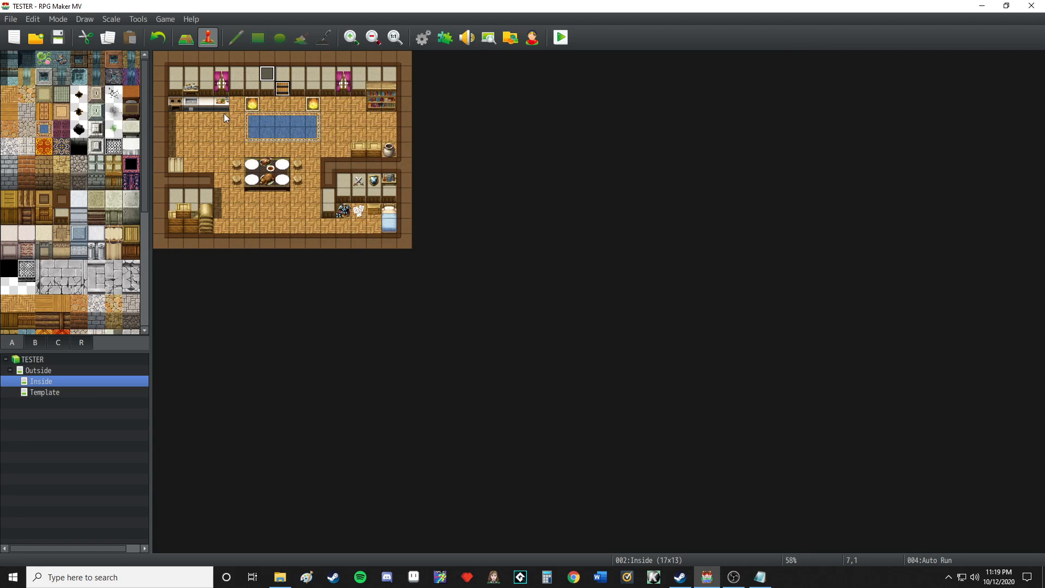
- Try duplicating the Auto Run event onto tile 8,1 of the Inside map, and delete the duplicate
{"action": "left_click", "coordinate": [280, 76]}
{"action": "key", "text": "ctrl+v"}
{"action": "right_click", "coordinate": [280, 77]}
{"action": "left_click", "coordinate": [236, 134]}
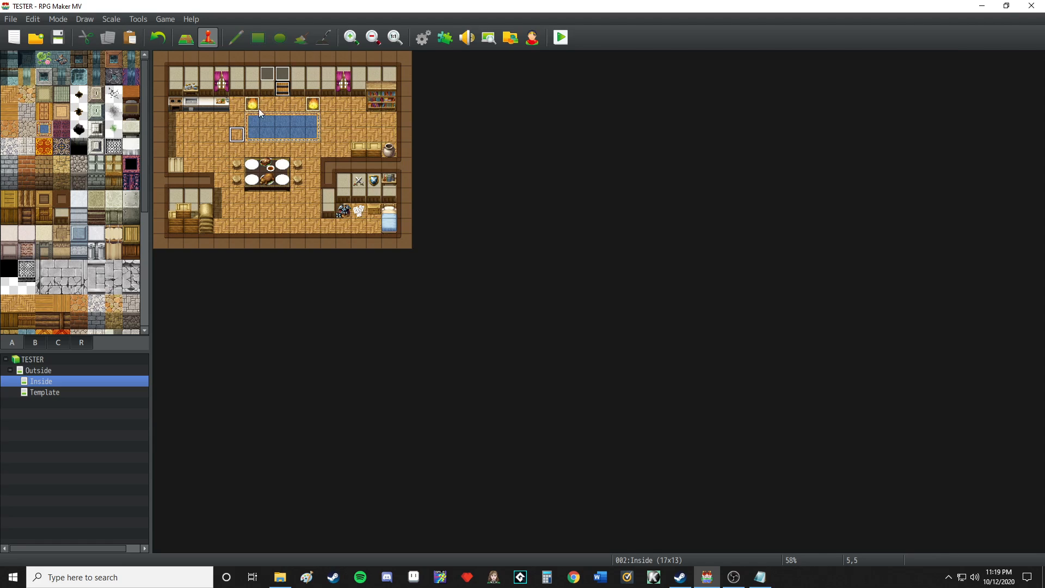
{"action": "right_click", "coordinate": [284, 77]}
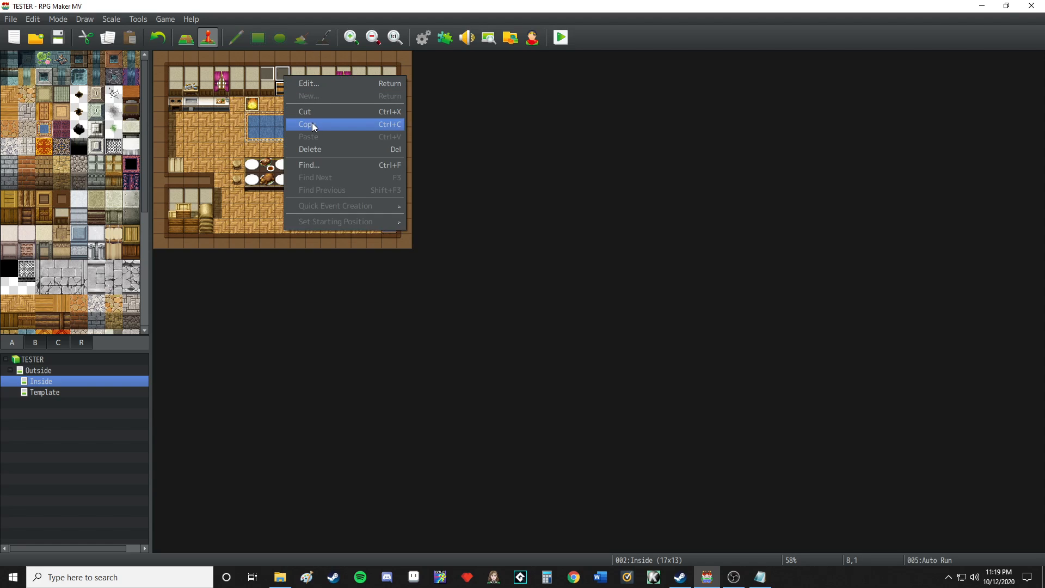
{"action": "left_click", "coordinate": [312, 151]}
- Delete the torch event at tile 6,3 of the Inside map
{"action": "left_click", "coordinate": [256, 108]}
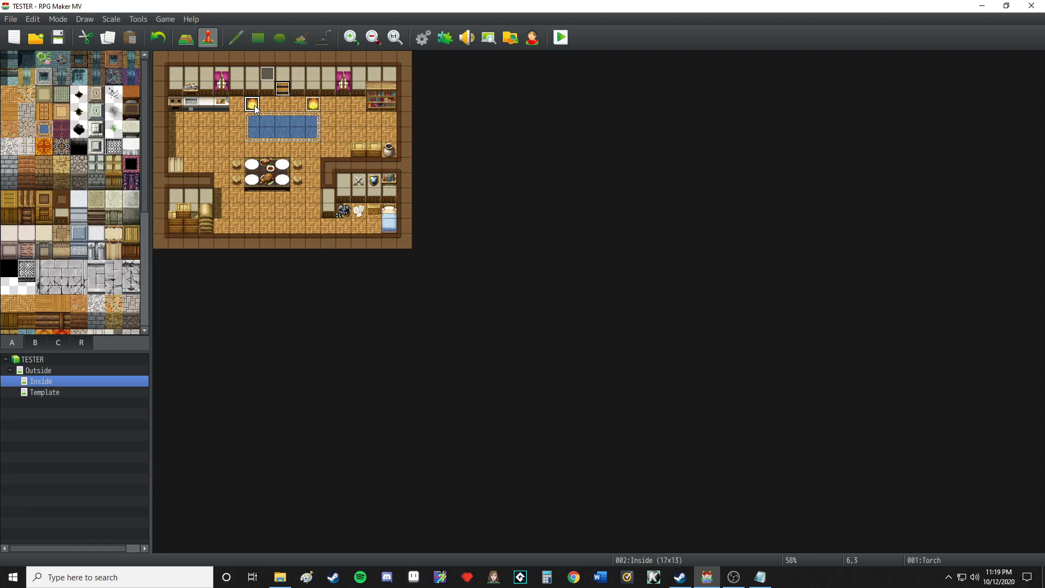
{"action": "right_click", "coordinate": [256, 108]}
{"action": "left_click", "coordinate": [282, 178]}
- Copy the Auto Run event from tile 7,1 to tile 8,1 and delete the original
{"action": "left_click", "coordinate": [271, 76]}
{"action": "key", "text": "ctrl+c"}
{"action": "left_click", "coordinate": [276, 77]}
{"action": "key", "text": "ctrl+v"}
{"action": "right_click", "coordinate": [263, 73]}
{"action": "left_click", "coordinate": [302, 146]}
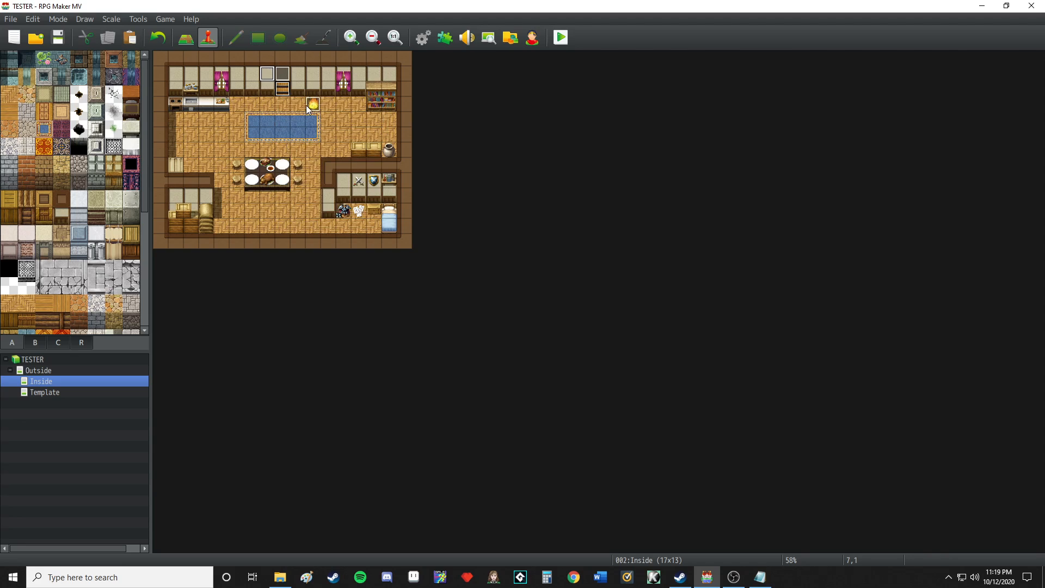
- Copy the remaining Inside torch onto tile 6,3 and move the Auto Run event to tile 6,1
{"action": "left_click", "coordinate": [313, 105]}
{"action": "key", "text": "ctrl+c"}
{"action": "left_click", "coordinate": [260, 103]}
{"action": "key", "text": "ctrl+v"}
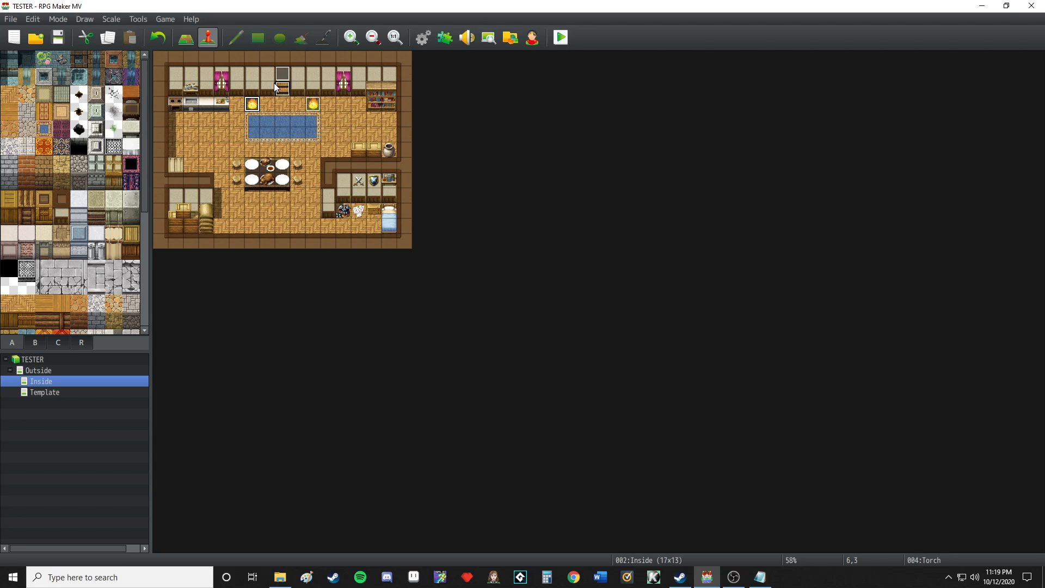
{"action": "left_click", "coordinate": [280, 76]}
{"action": "left_click_drag", "start_coordinate": [259, 75], "coordinate": [254, 74]}
- Save the project changes and start a new game in a playtest
{"action": "left_click", "coordinate": [563, 45]}
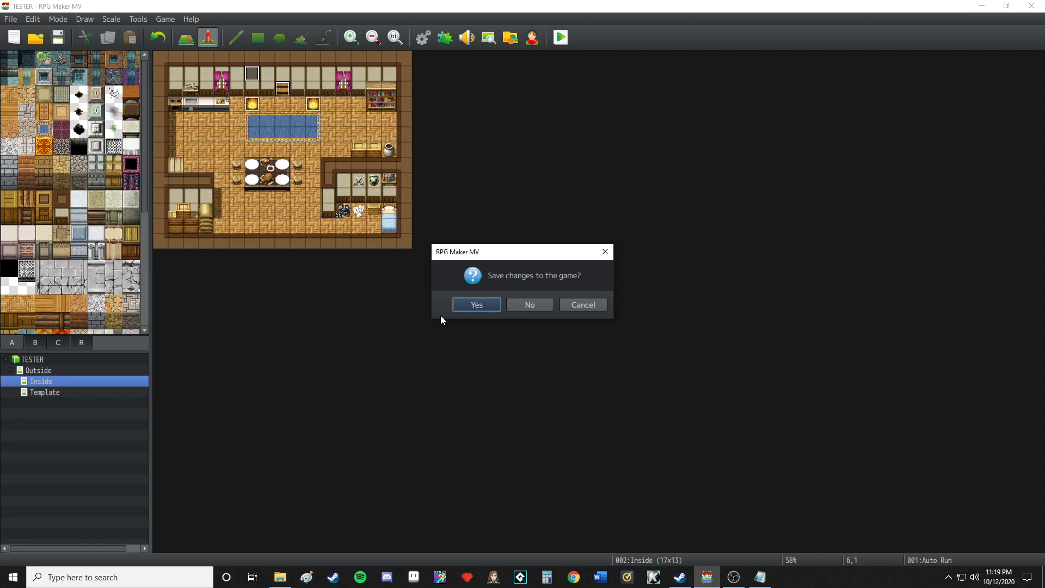
{"action": "left_click", "coordinate": [490, 305]}
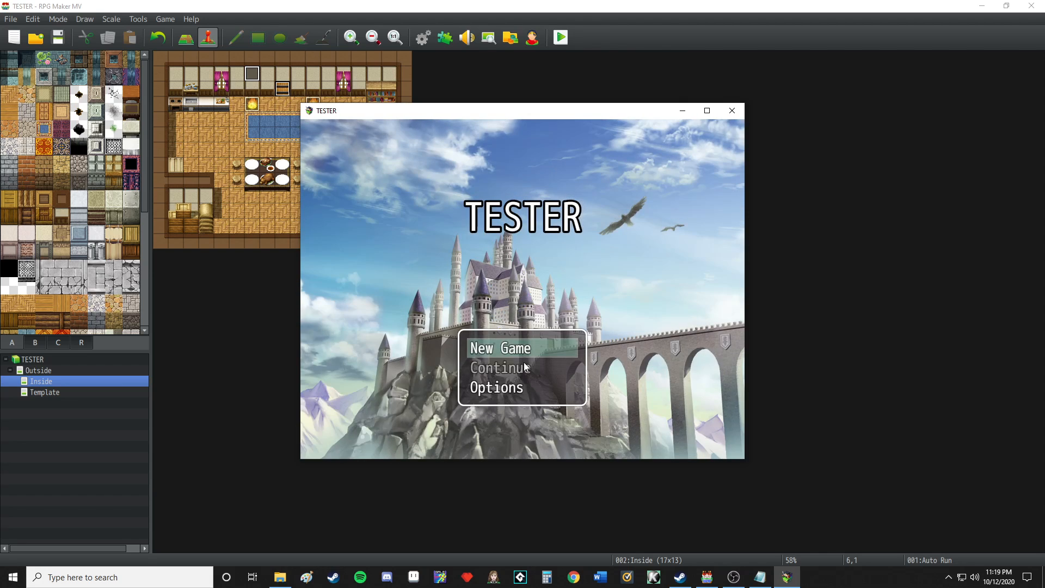
{"action": "left_click", "coordinate": [534, 354]}
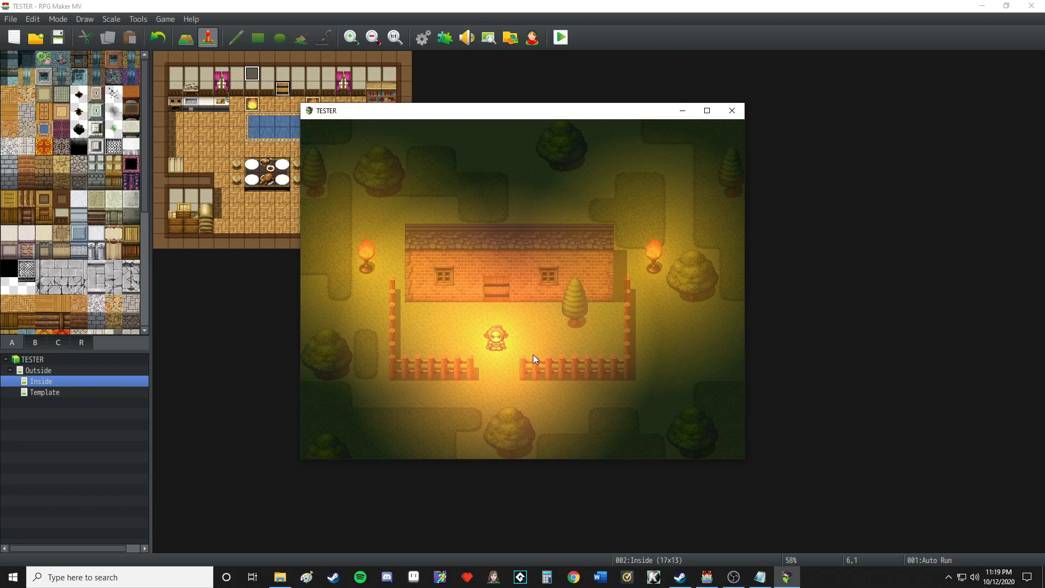
- Walk the party across the yard and through the house door to check the transition to the Inside map
{"action": "key", "text": "Left"}
{"action": "key", "text": "Right"}
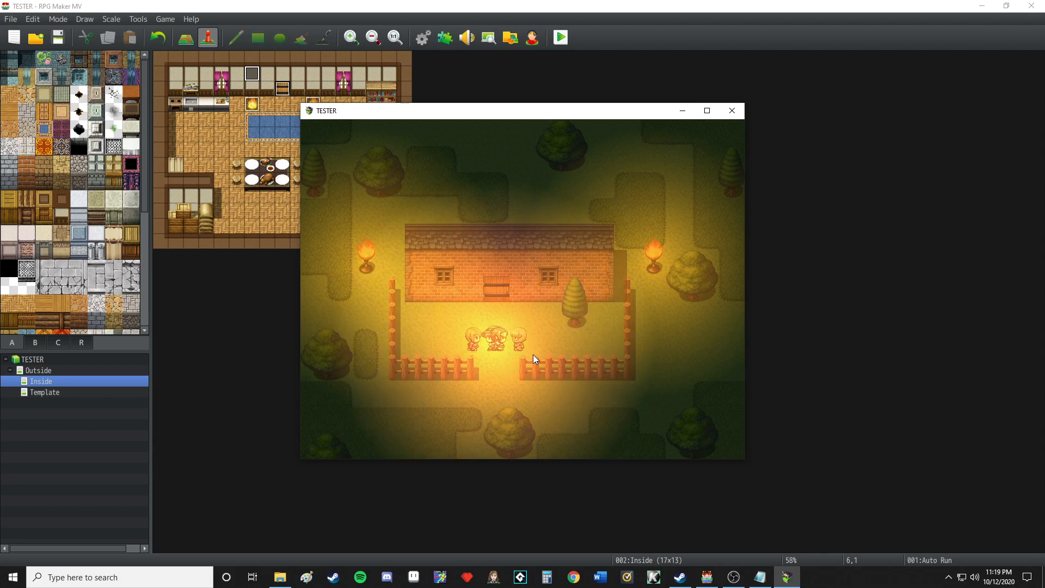
{"action": "key", "text": "Left"}
{"action": "key", "text": "Up"}
{"action": "key", "text": "Right"}
{"action": "key", "text": "Up"}
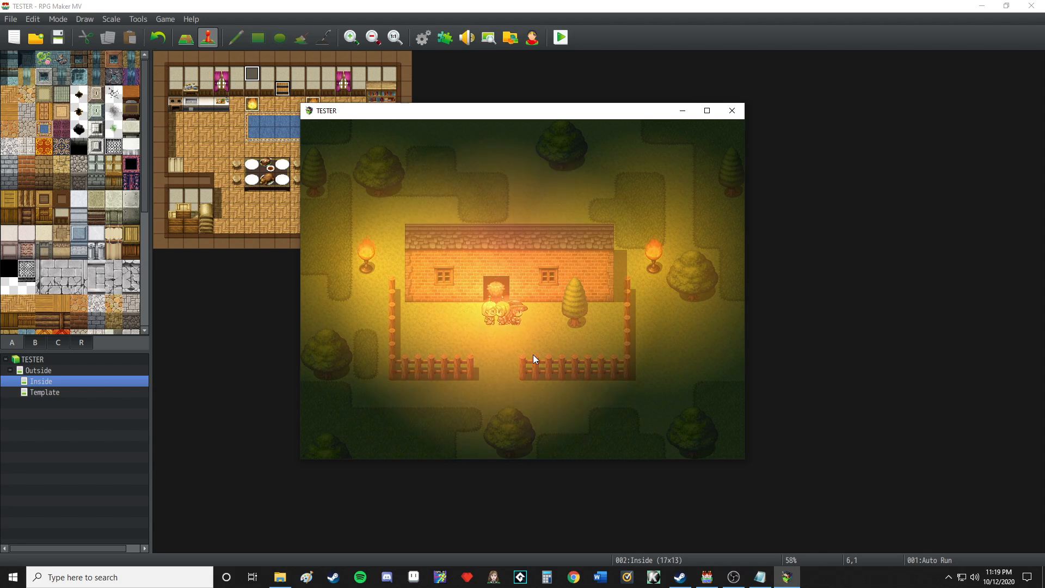
{"action": "key", "text": "Down"}
{"action": "key", "text": "Right"}
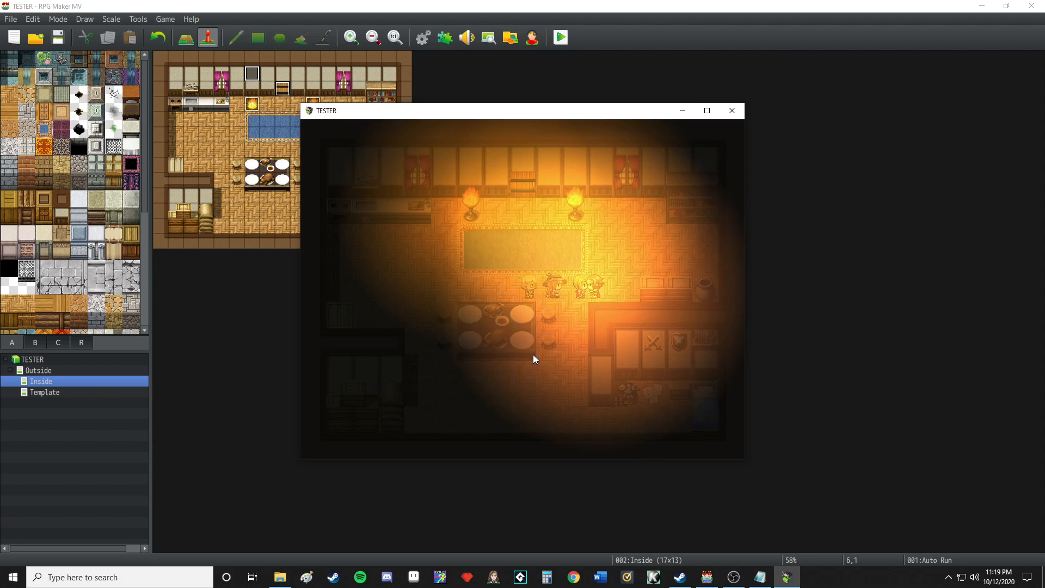
- Walk the party around the dining table to examine the indoor lighting, and close the playtest
{"action": "key", "text": "Left"}
{"action": "key", "text": "Down"}
{"action": "key", "text": "Left"}
{"action": "key", "text": "Left"}
{"action": "key", "text": "Left"}
{"action": "key", "text": "Left"}
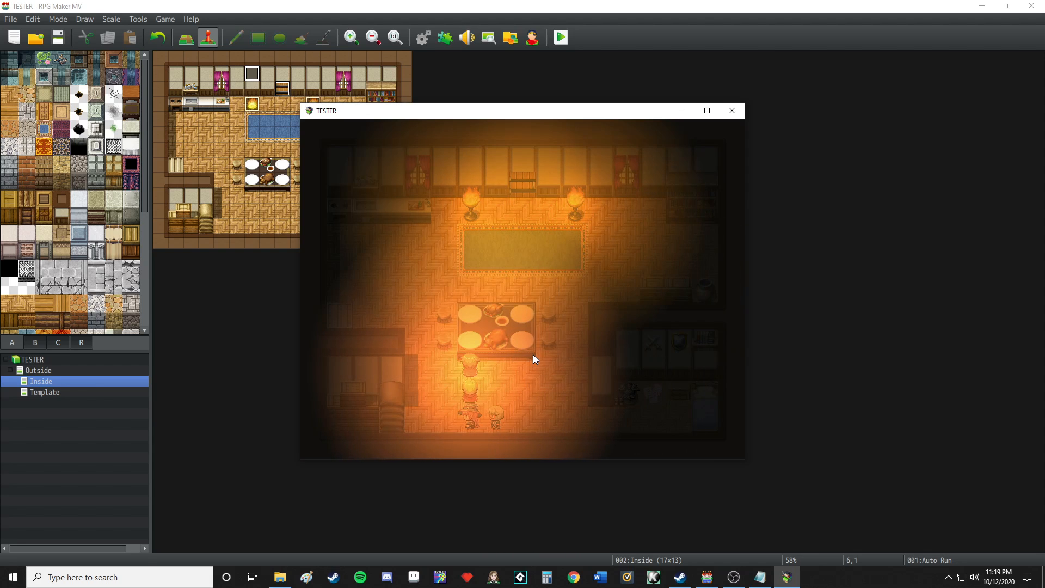
{"action": "left_click", "coordinate": [732, 111]}
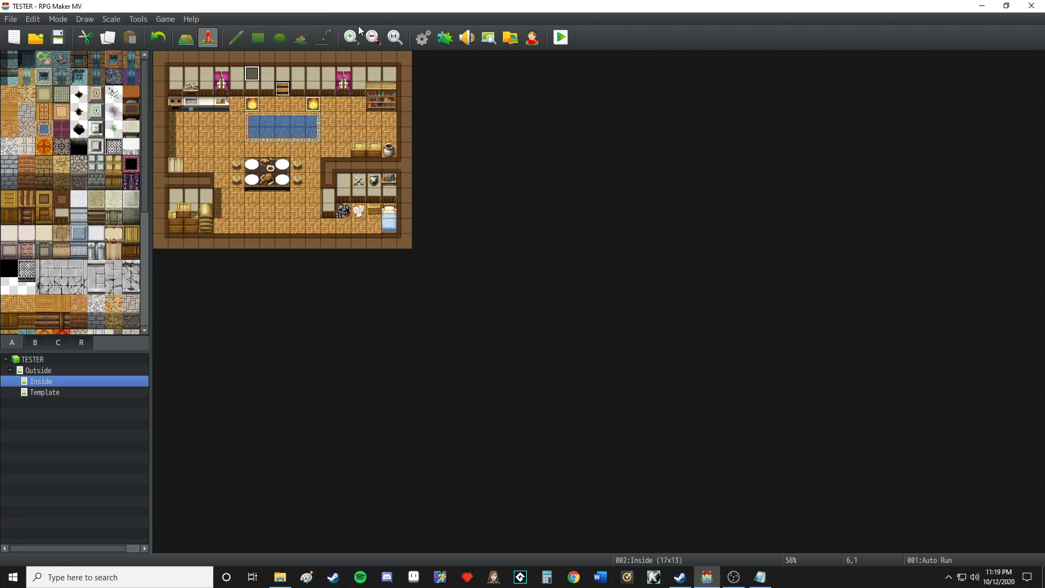
- Open the MVNovaLighting plugin's parameters in the Plugin Manager
{"action": "left_click", "coordinate": [445, 37]}
{"action": "double_click", "coordinate": [456, 173]}
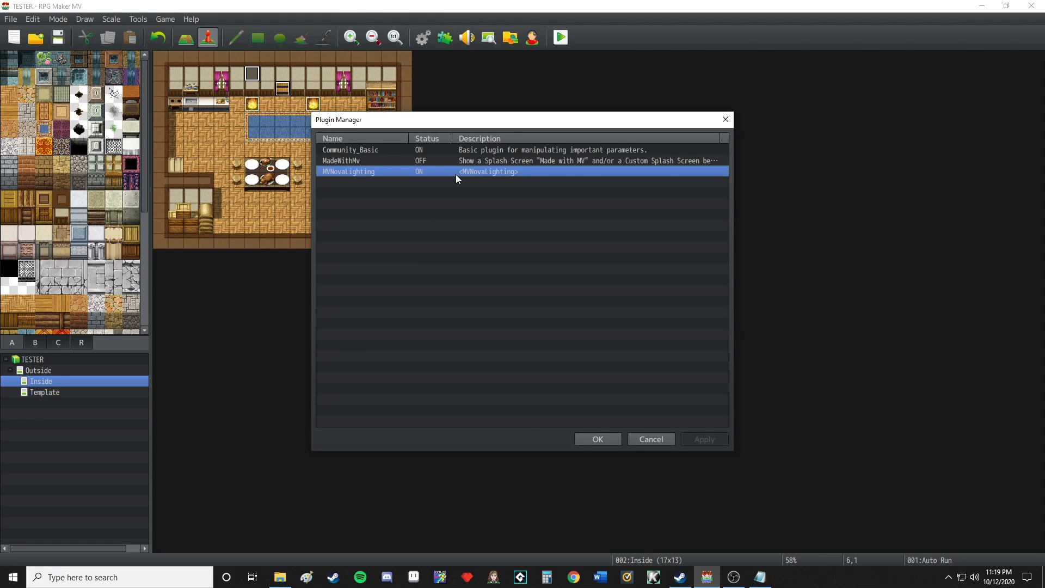
{"action": "left_click", "coordinate": [676, 227]}
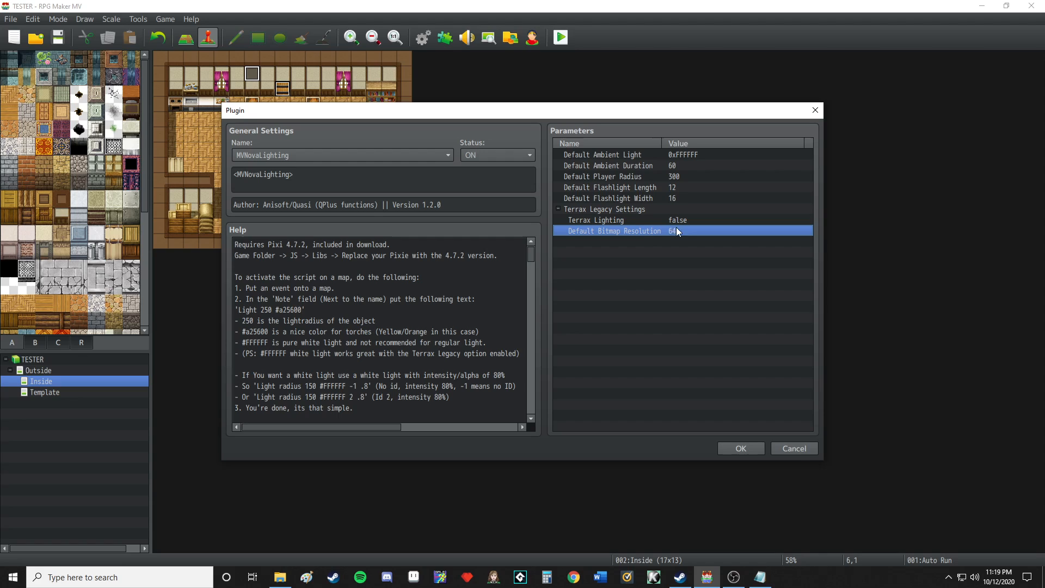
{"action": "double_click", "coordinate": [675, 220]}
{"action": "left_click", "coordinate": [435, 278]}
{"action": "left_click", "coordinate": [603, 330]}
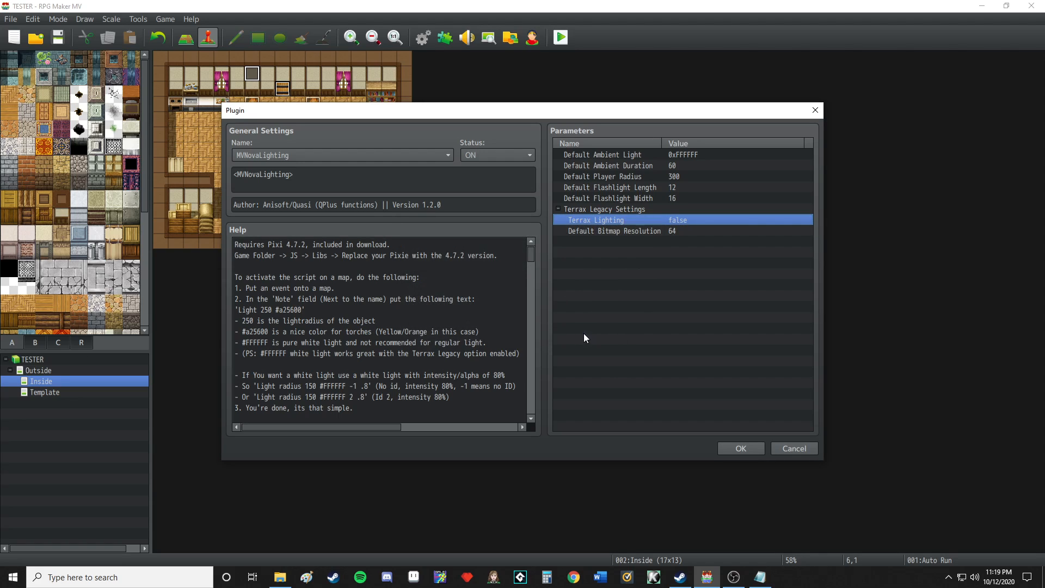
- Set the Terrax Lighting parameter of MVNovaLighting to ON (true) and save the plugin settings
{"action": "double_click", "coordinate": [647, 219]}
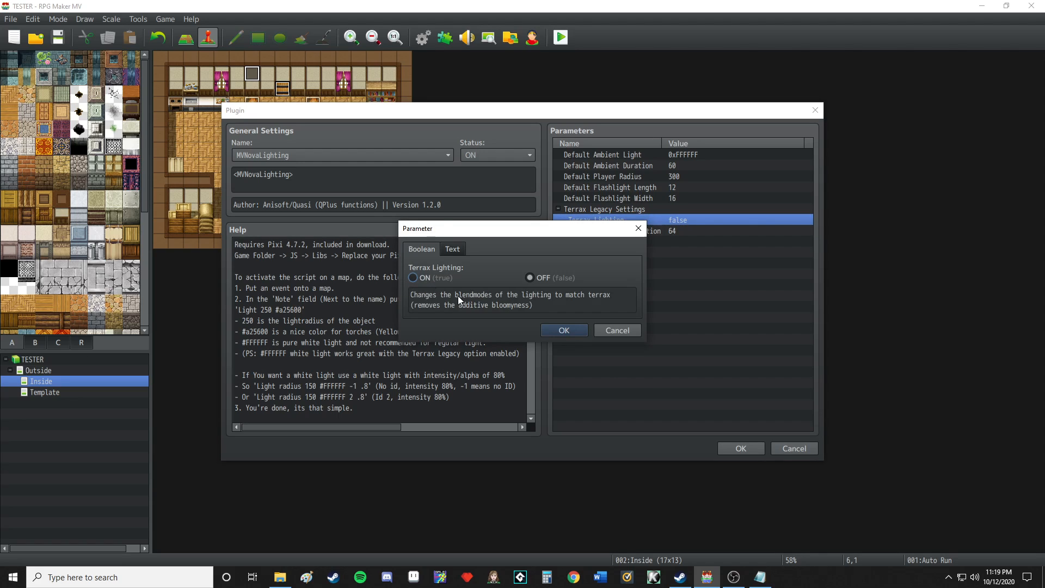
{"action": "left_click", "coordinate": [430, 279]}
{"action": "left_click", "coordinate": [564, 330]}
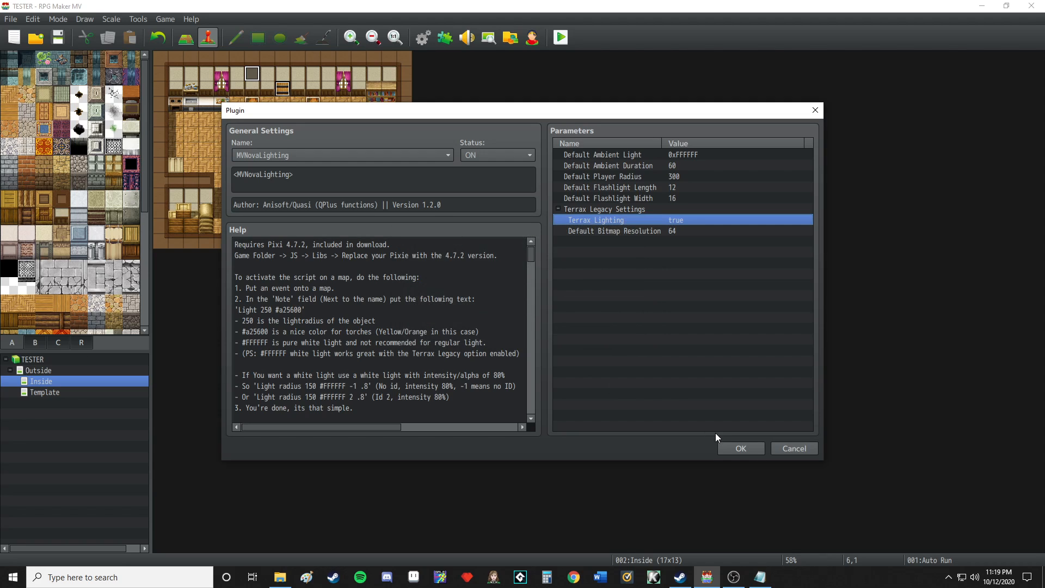
{"action": "left_click", "coordinate": [757, 450]}
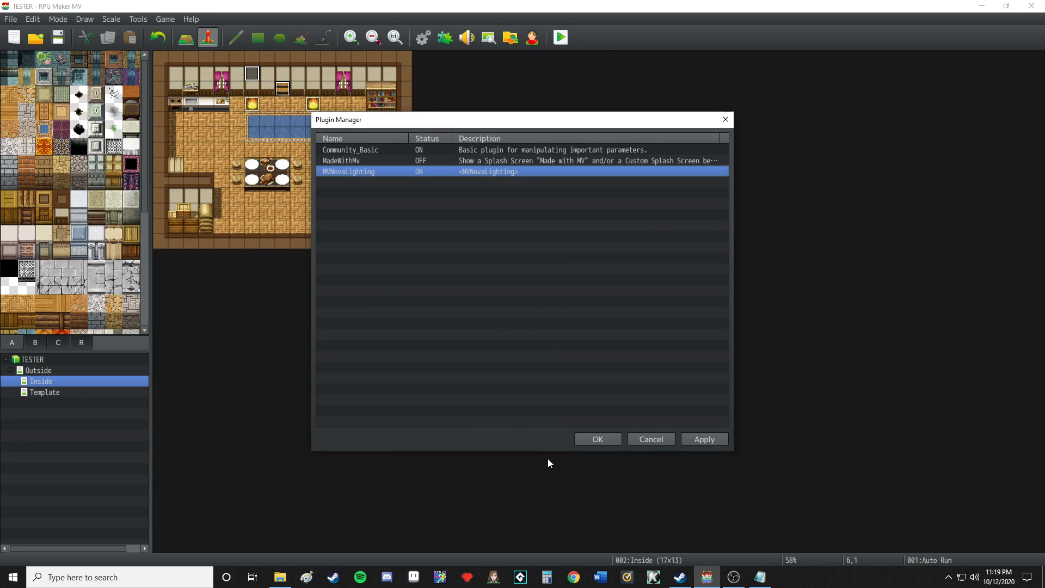
{"action": "left_click", "coordinate": [588, 440]}
- Save the plugin change and start a new game in a playtest to preview Terrax Lighting
{"action": "left_click", "coordinate": [564, 39]}
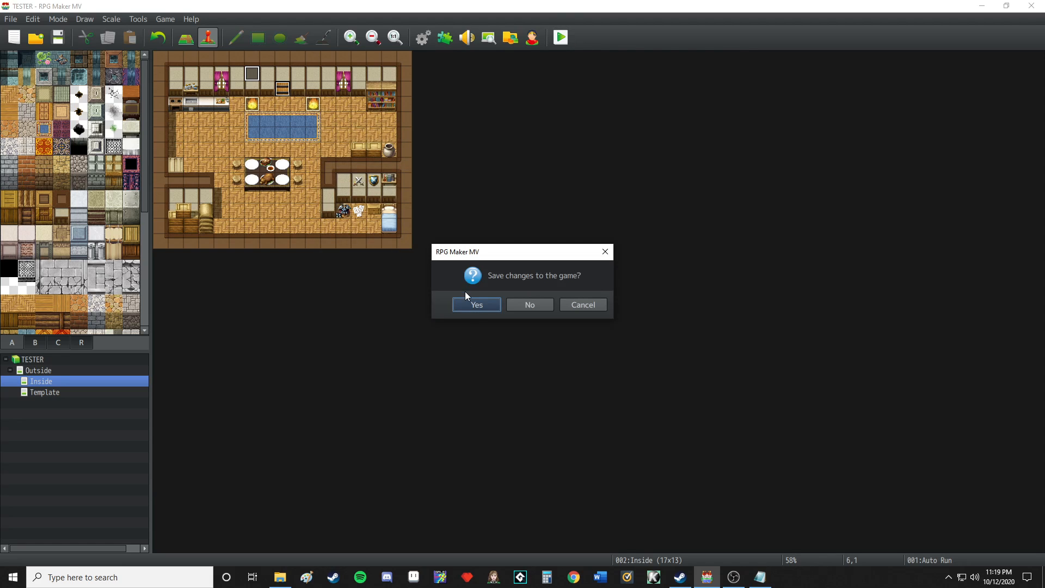
{"action": "key", "text": "Return"}
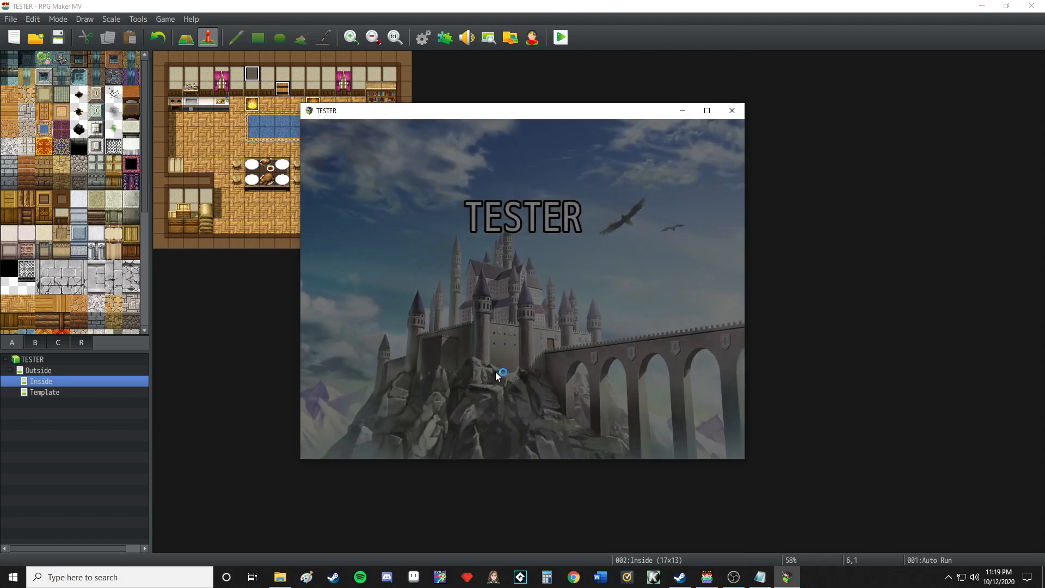
{"action": "left_click", "coordinate": [521, 352]}
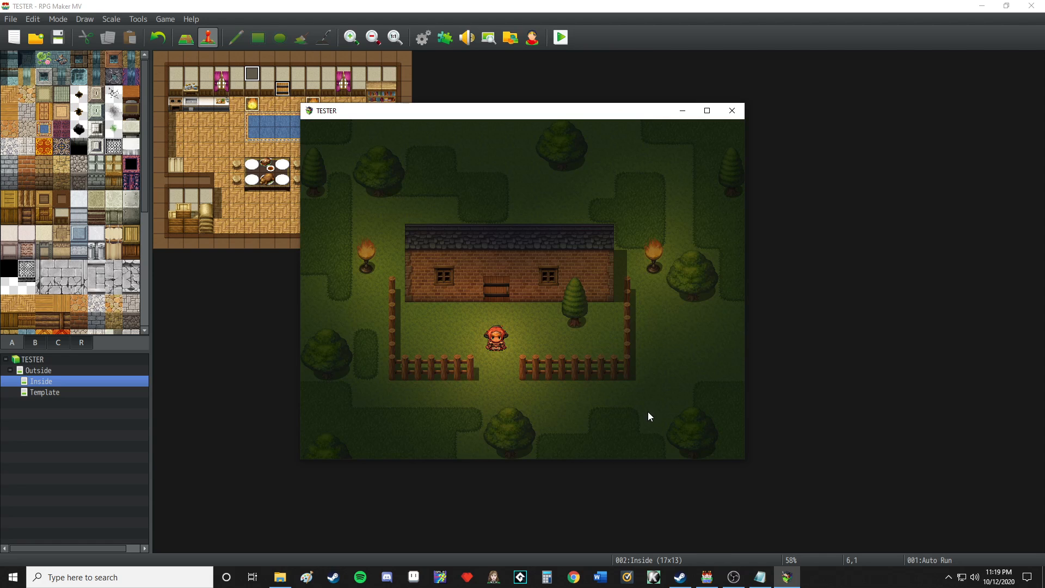
- Walk the party around the fence and past the trees to examine the outdoor Terrax lighting, and enter the house
{"action": "left_click", "coordinate": [661, 419]}
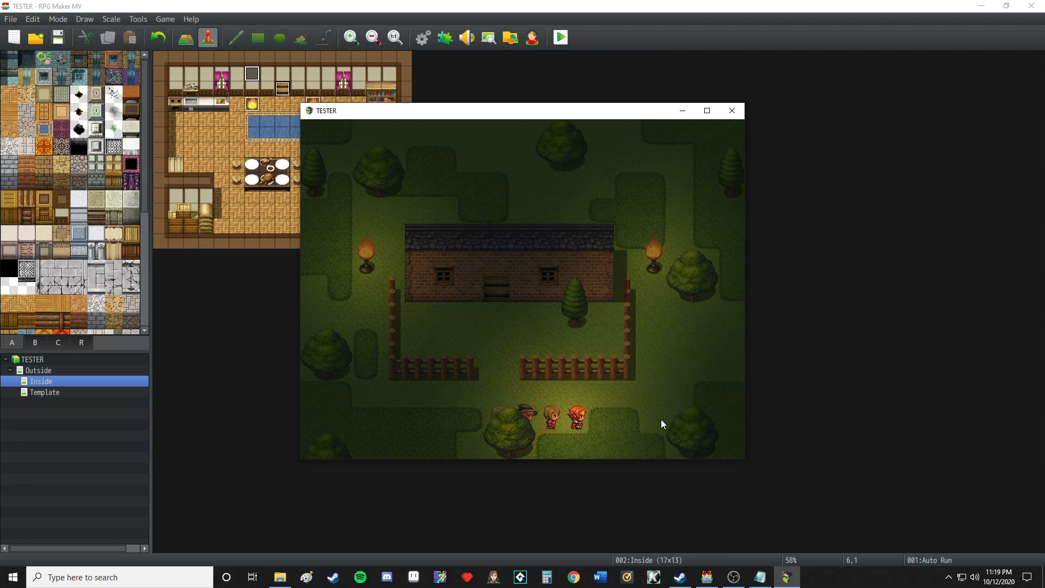
{"action": "key", "text": "Up"}
{"action": "key", "text": "Left"}
{"action": "key", "text": "Right"}
{"action": "key", "text": "Left"}
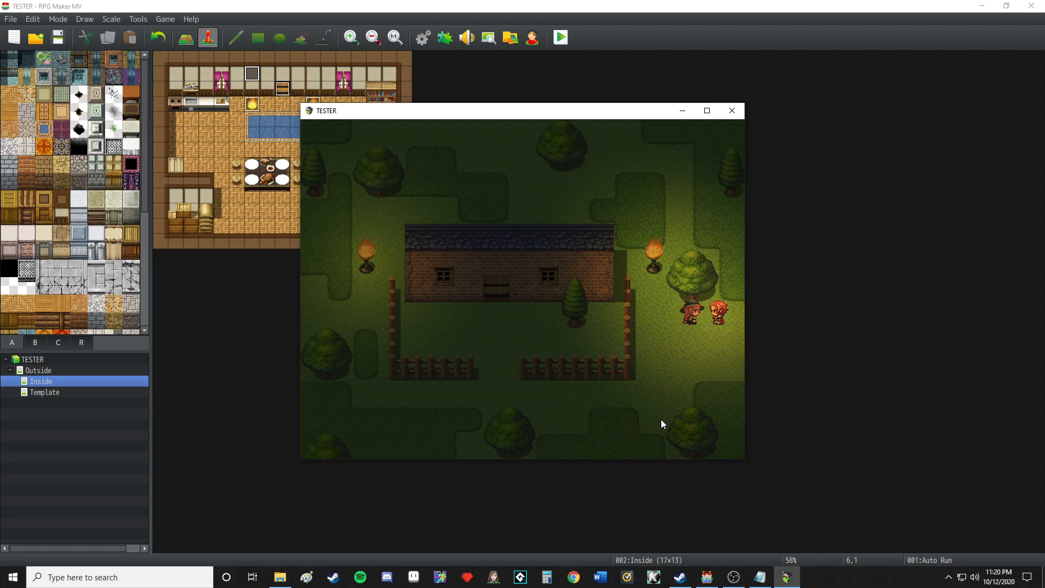
{"action": "key", "text": "Up"}
{"action": "key", "text": "Down"}
{"action": "key", "text": "Left"}
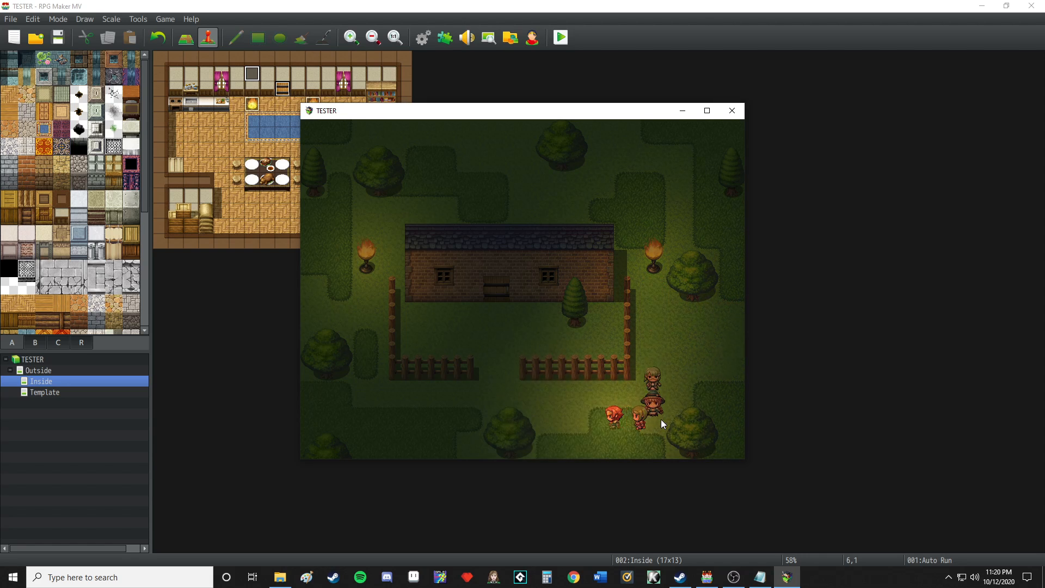
{"action": "key", "text": "Left"}
{"action": "key", "text": "Up"}
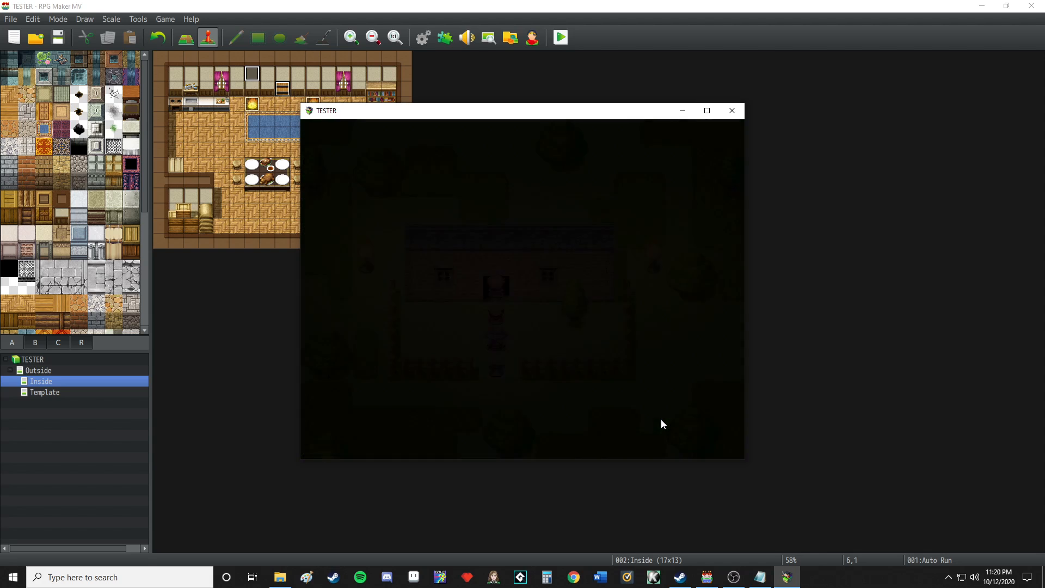
- Walk the party through the Inside map to examine its Terrax lighting, and exit through the door between the torches
{"action": "key", "text": "Down"}
{"action": "key", "text": "Right"}
{"action": "key", "text": "Down"}
{"action": "key", "text": "Left"}
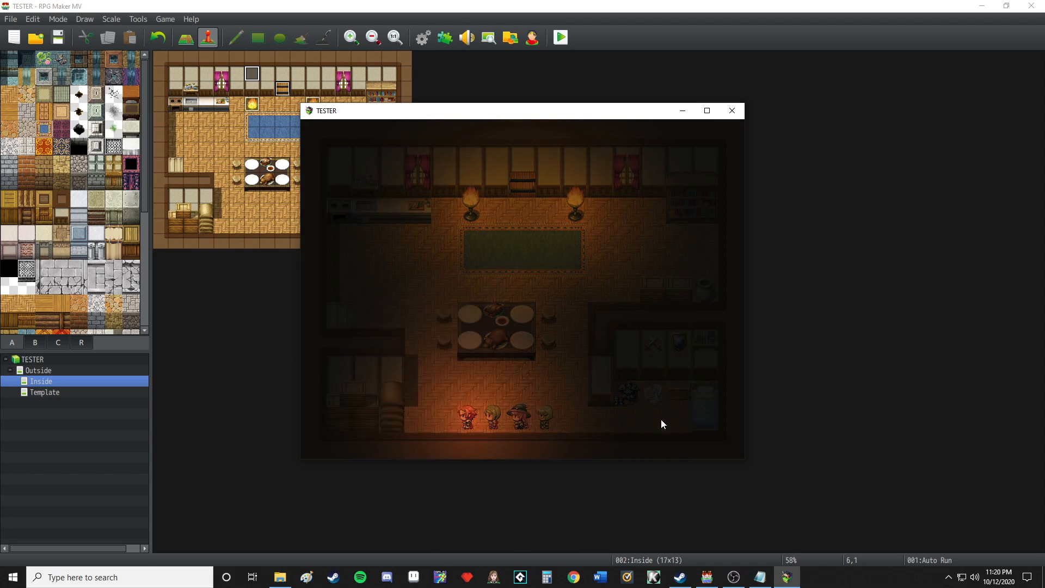
{"action": "key", "text": "Up"}
{"action": "key", "text": "Up"}
{"action": "key", "text": "Right"}
{"action": "key", "text": "Up"}
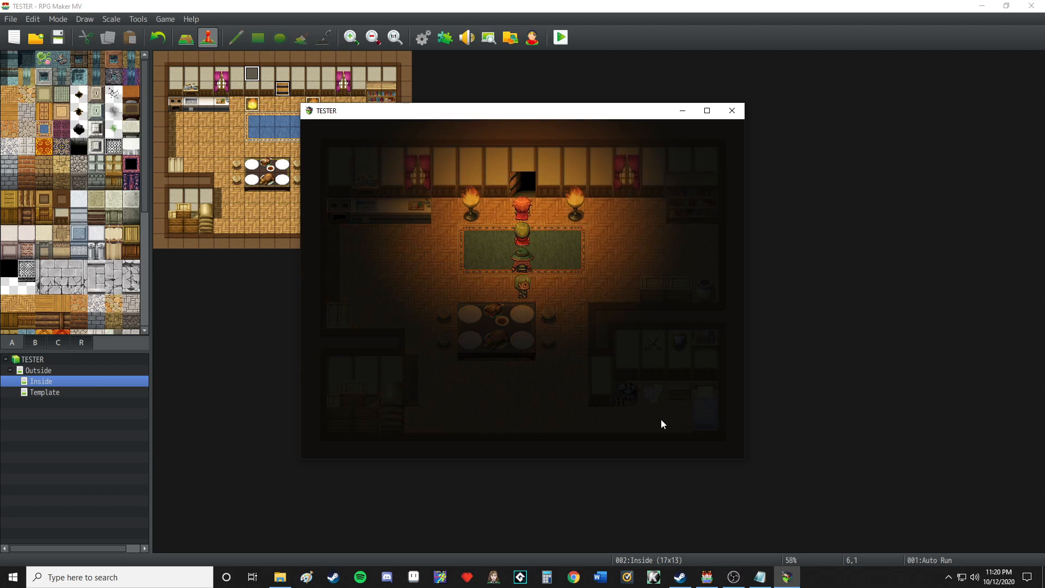
- Walk the party around outside the fence to recheck the Outside map's Terrax lighting, and close the playtest
{"action": "key", "text": "Down"}
{"action": "key", "text": "Right"}
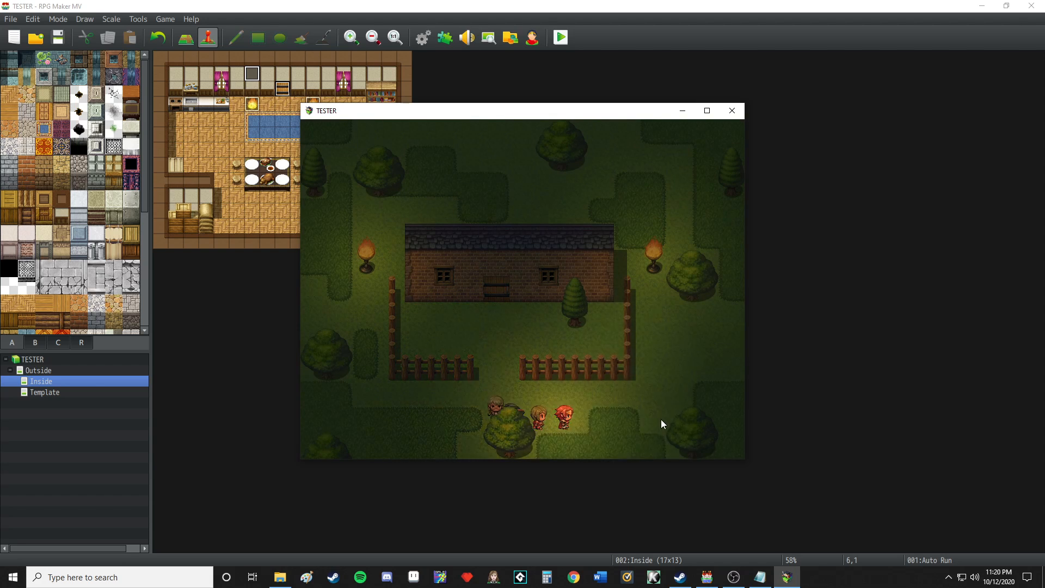
{"action": "key", "text": "Up"}
{"action": "key", "text": "Down"}
{"action": "key", "text": "Left"}
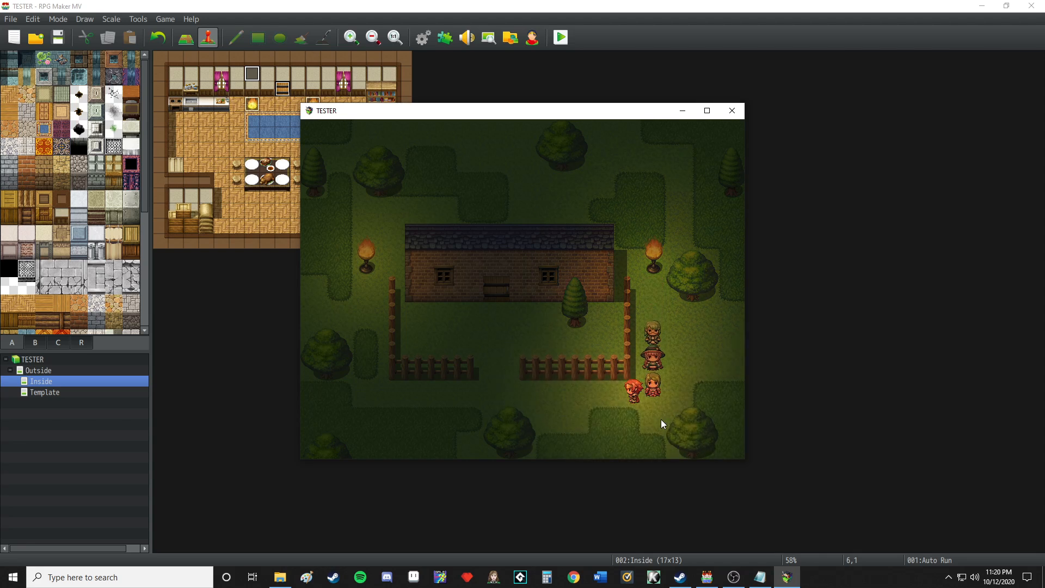
{"action": "key", "text": "Left"}
{"action": "key", "text": "Up"}
{"action": "key", "text": "Down"}
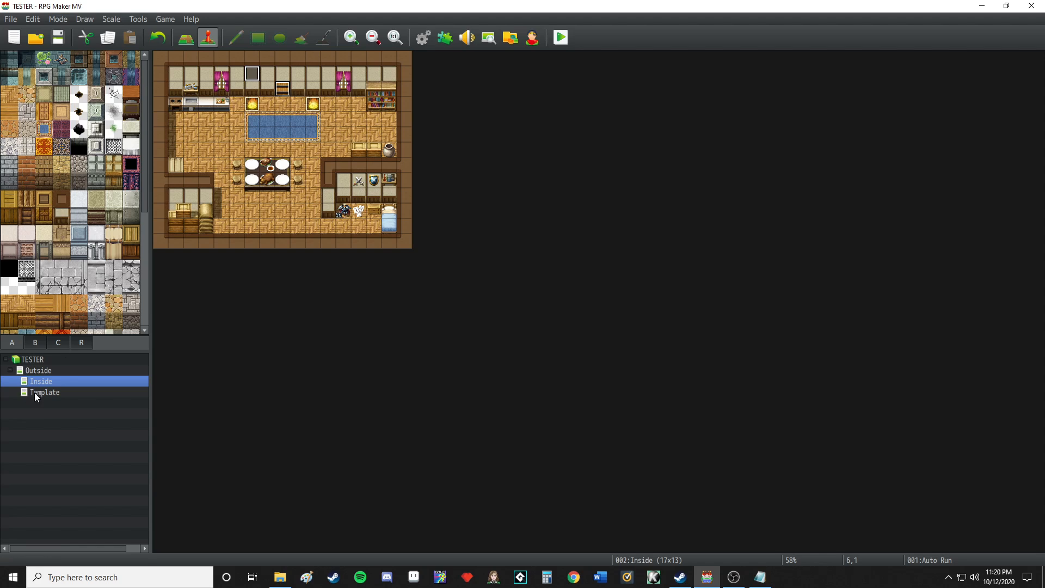
- Select the Outside map and set MVNovaLighting's Terrax Lighting parameter to OFF
{"action": "left_click", "coordinate": [66, 370]}
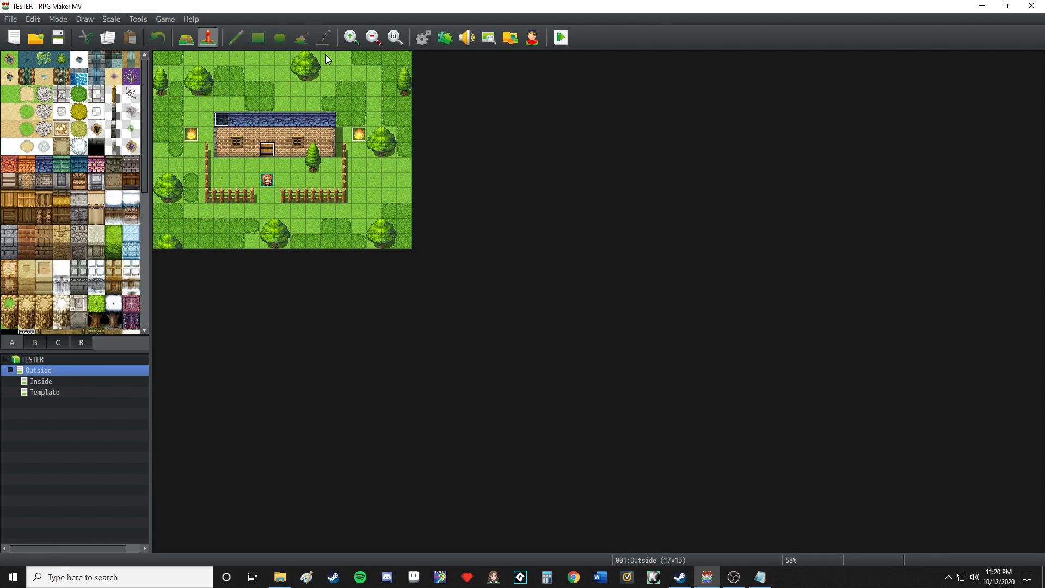
{"action": "left_click", "coordinate": [445, 37]}
{"action": "double_click", "coordinate": [377, 172]}
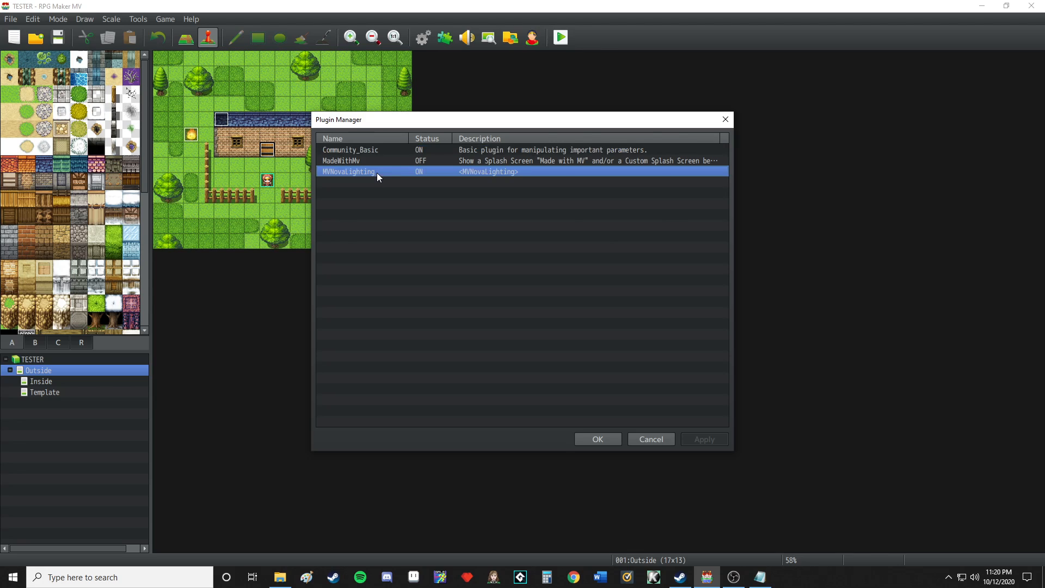
{"action": "double_click", "coordinate": [665, 221]}
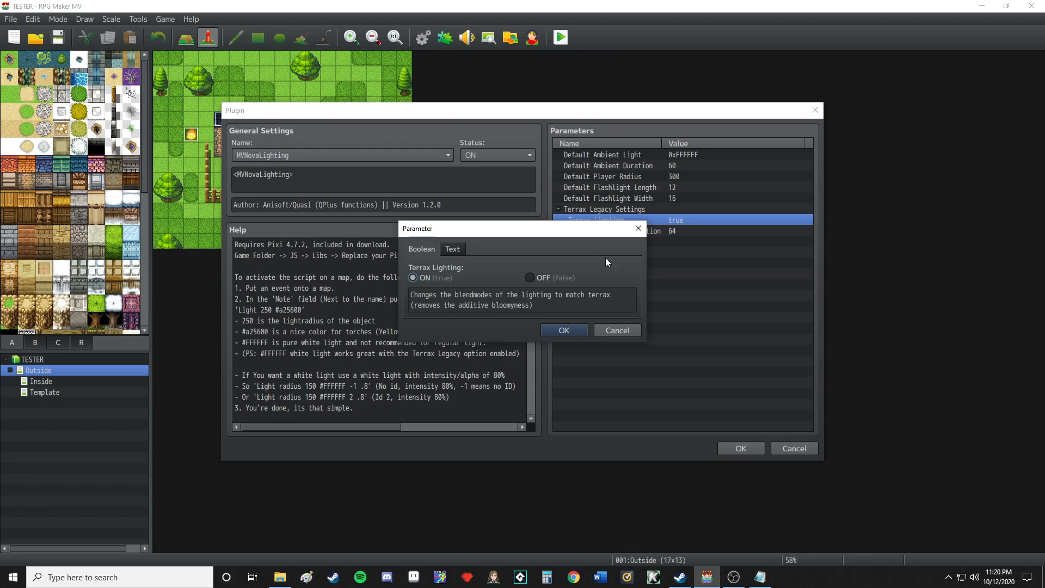
{"action": "left_click", "coordinate": [530, 278]}
{"action": "left_click", "coordinate": [564, 329]}
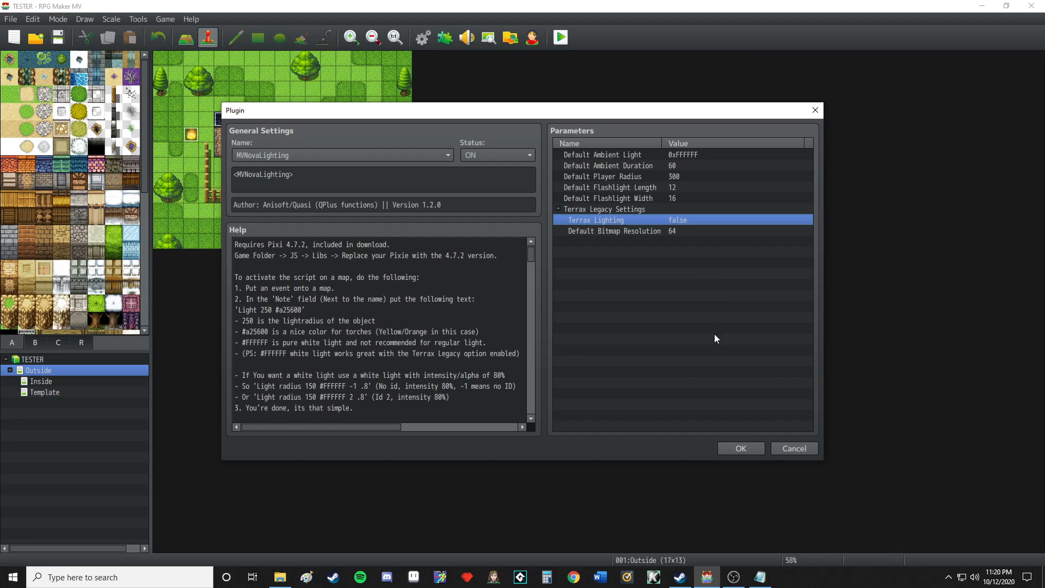
{"action": "left_click", "coordinate": [743, 446]}
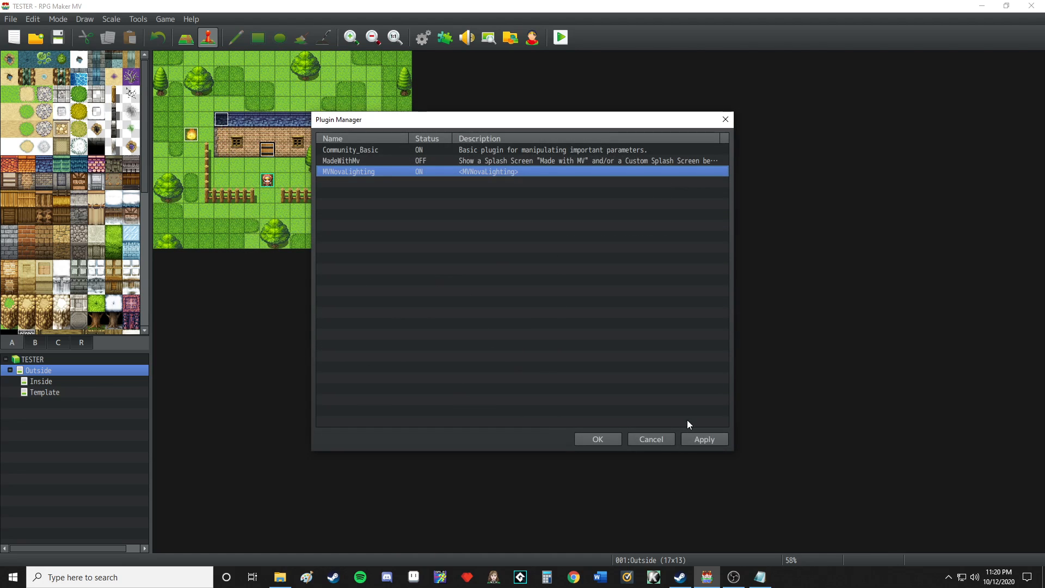
{"action": "left_click", "coordinate": [591, 435]}
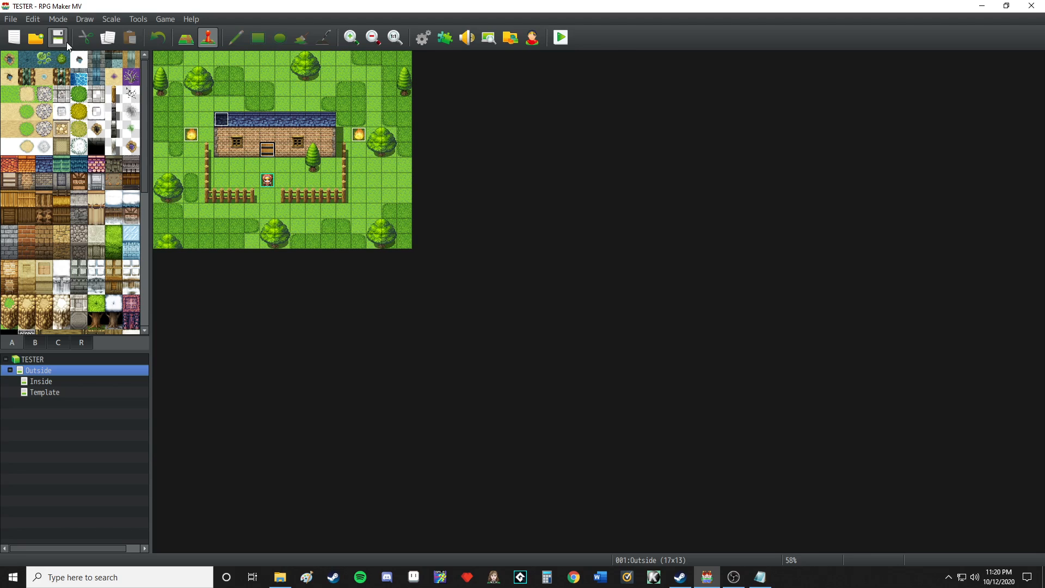
- Inspect the ID value in the light note of the torch event west of the house
{"action": "right_click", "coordinate": [195, 139]}
{"action": "left_click", "coordinate": [247, 150]}
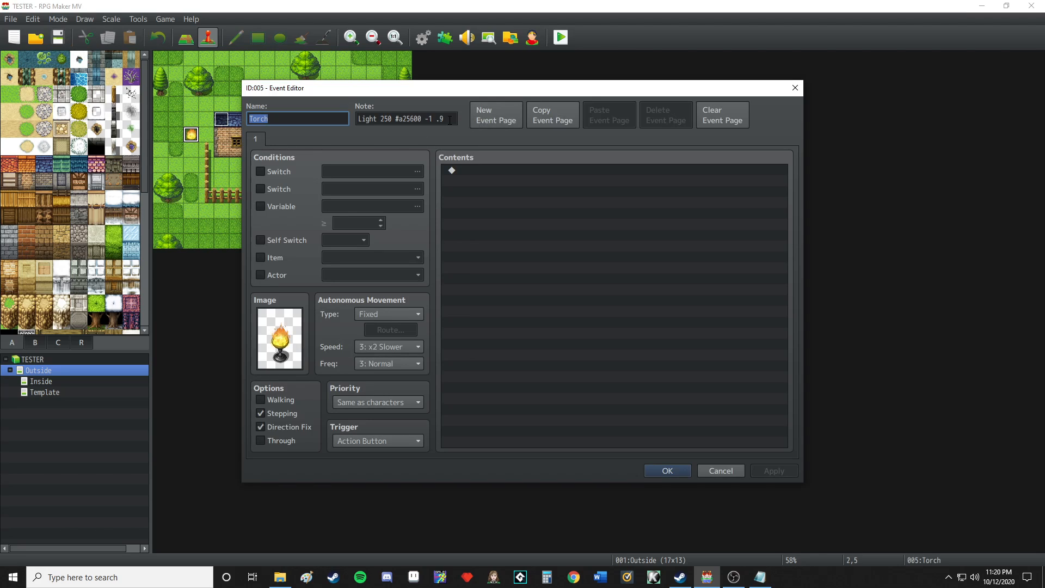
{"action": "left_click", "coordinate": [428, 120]}
{"action": "left_click", "coordinate": [430, 120]}
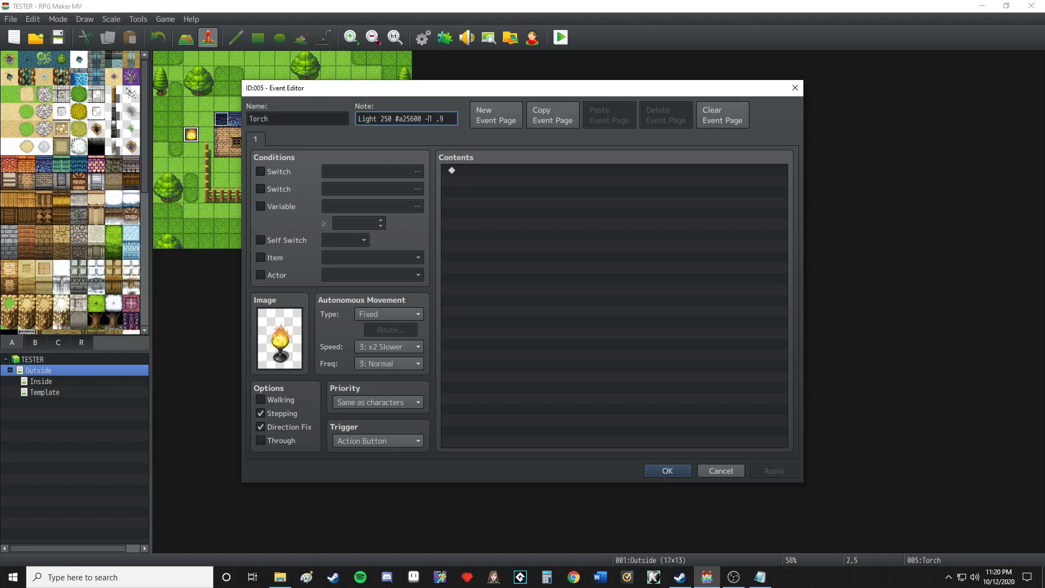
{"action": "left_click_drag", "start_coordinate": [429, 118], "coordinate": [425, 119]}
{"action": "left_click", "coordinate": [657, 471]}
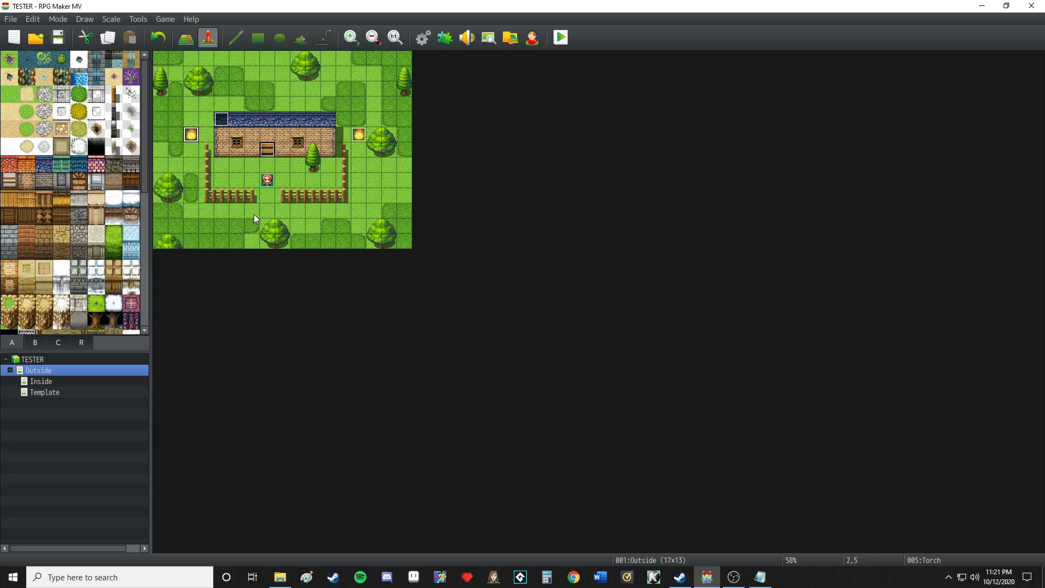
- Paste a copy of the Torch event just below the fence opening and rename it fire
{"action": "right_click", "coordinate": [267, 212]}
{"action": "left_click", "coordinate": [286, 214]}
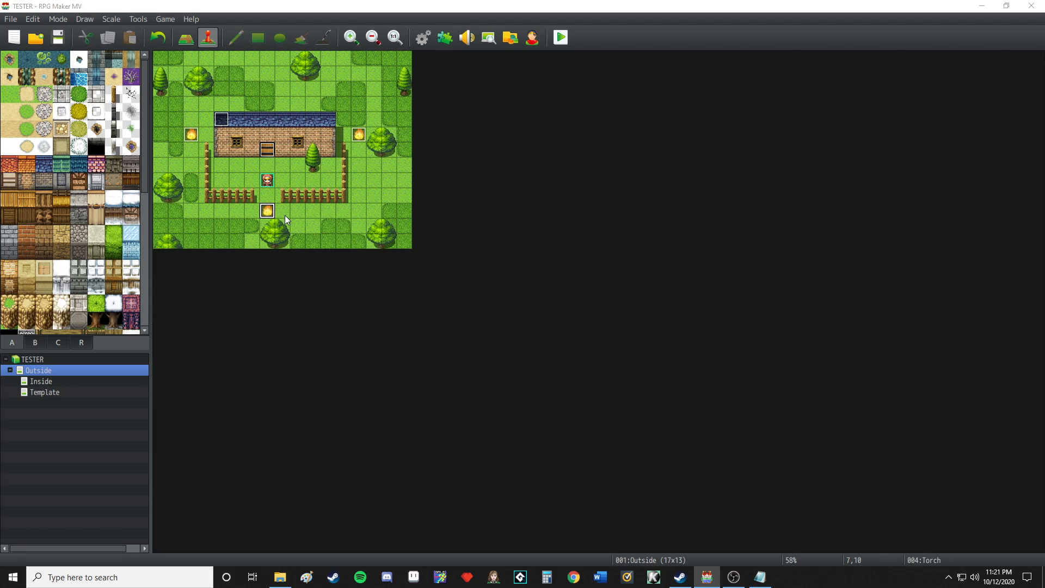
{"action": "key", "text": "Return"}
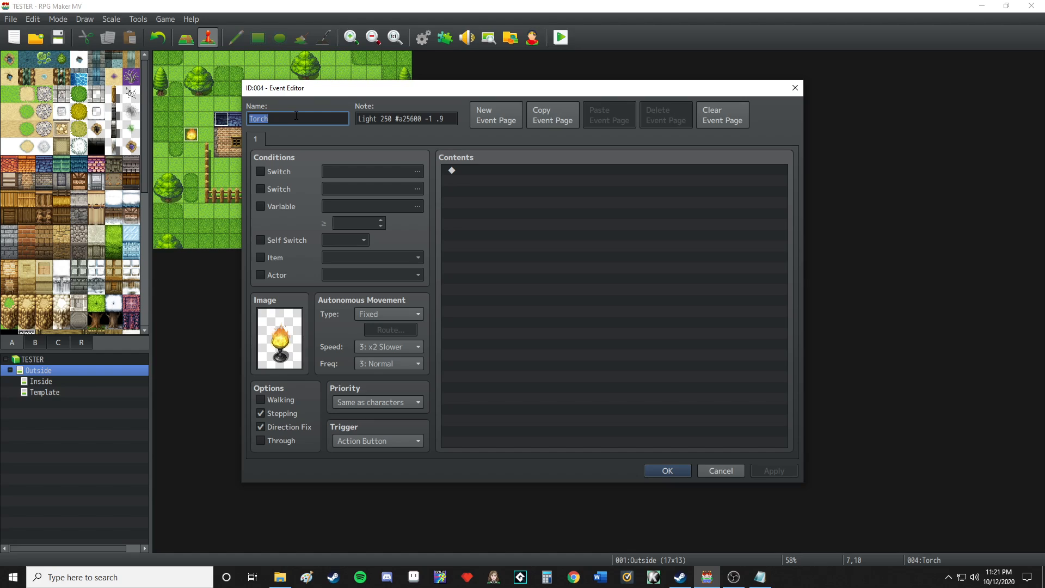
{"action": "type", "text": "fire"}
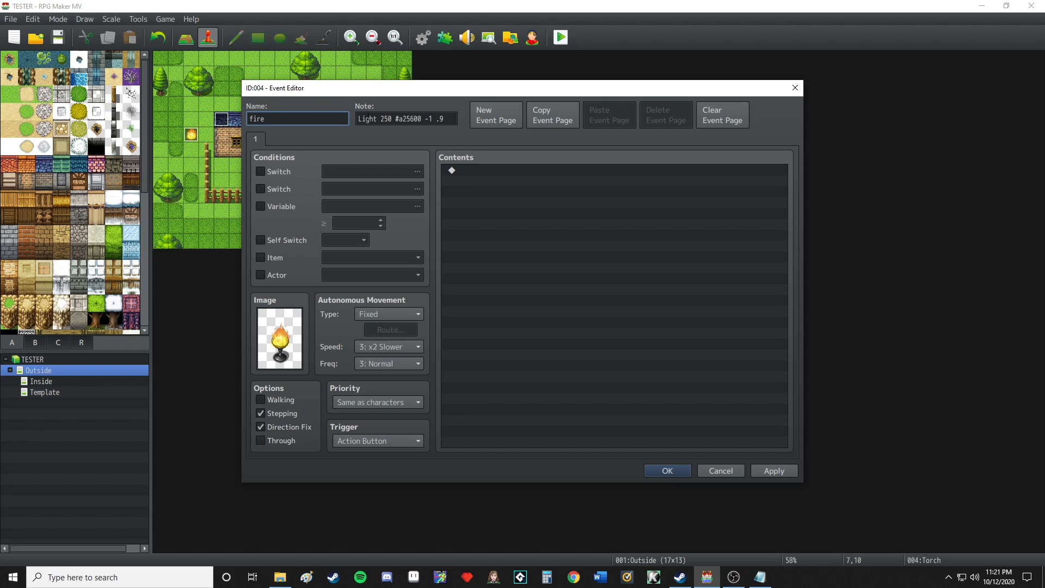
{"action": "triple_click", "coordinate": [432, 121]}
- Add the plugin command "Light off" to the fire event's contents
{"action": "double_click", "coordinate": [472, 209]}
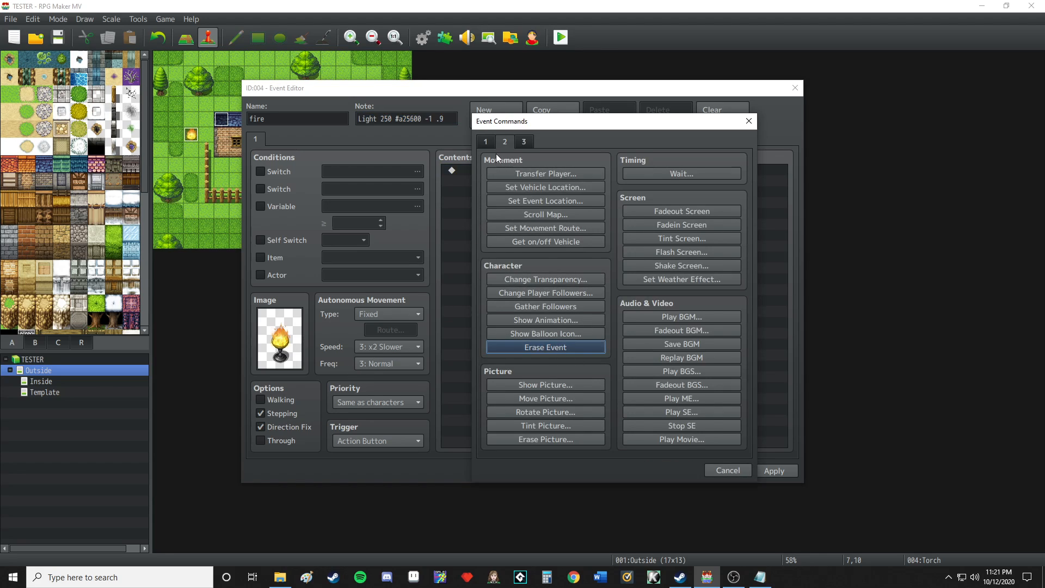
{"action": "left_click", "coordinate": [486, 141]}
{"action": "left_click", "coordinate": [523, 141]}
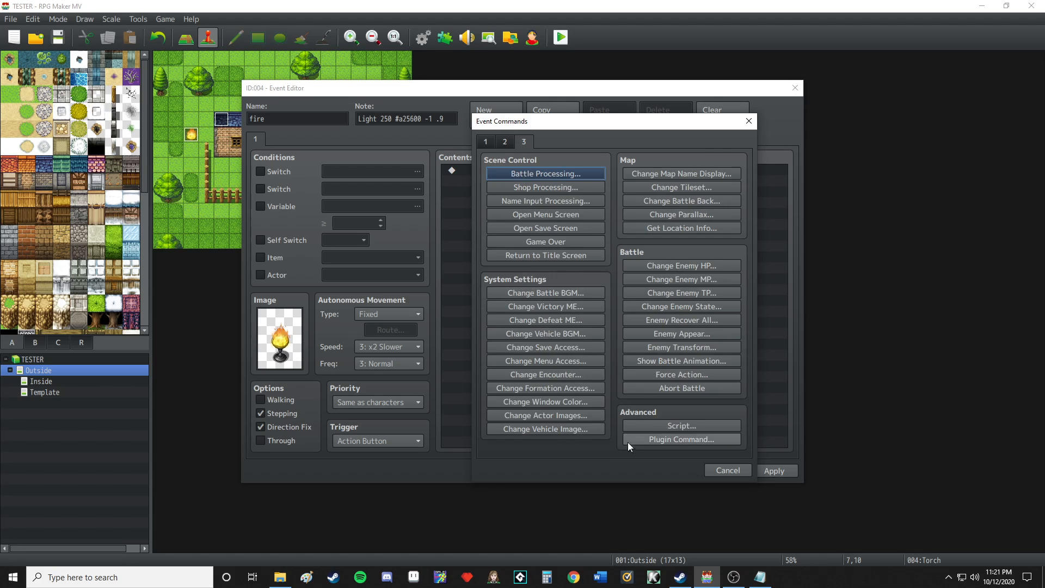
{"action": "left_click", "coordinate": [667, 439]}
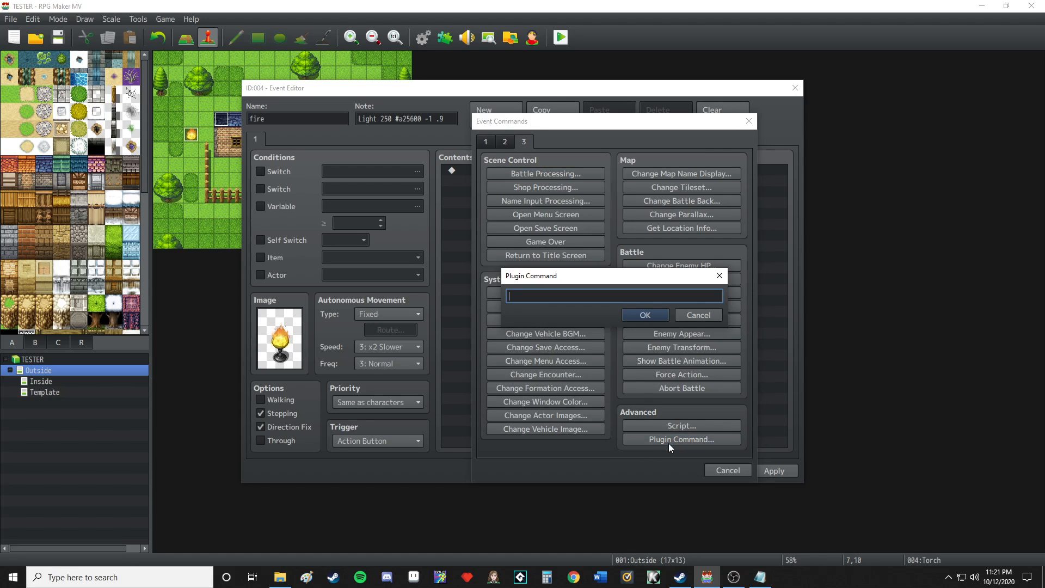
{"action": "type", "text": "Light off"}
{"action": "left_click", "coordinate": [661, 315]}
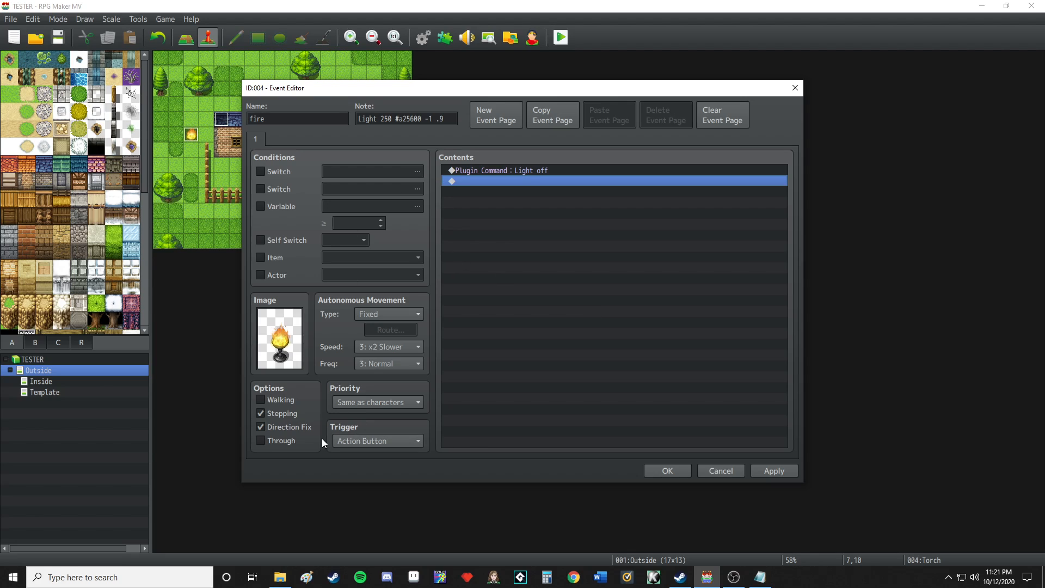
- Duplicate the fire event's page as a second page and change its plugin command to "Light on"
{"action": "left_click", "coordinate": [527, 118]}
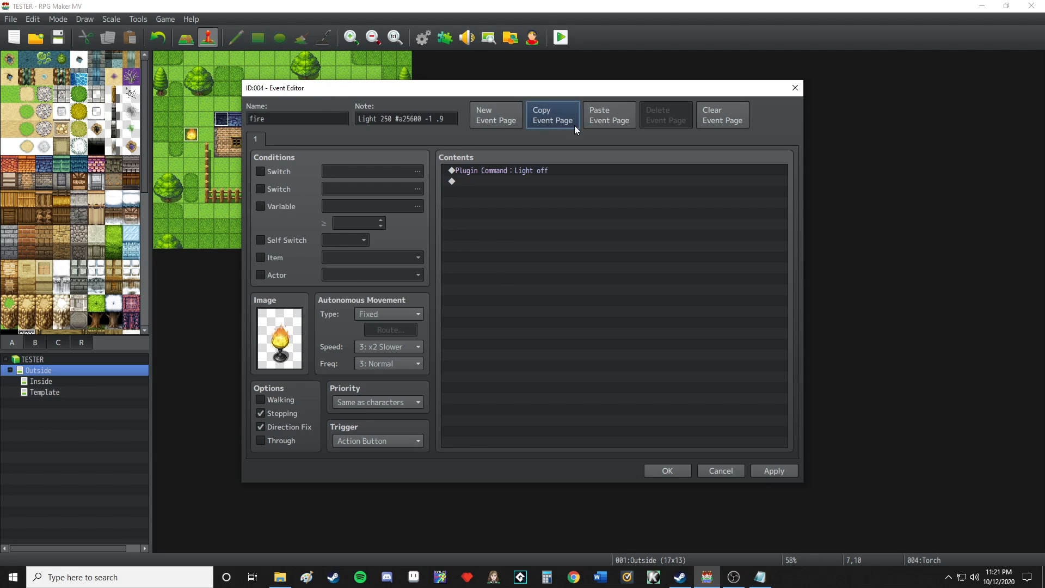
{"action": "left_click", "coordinate": [607, 115]}
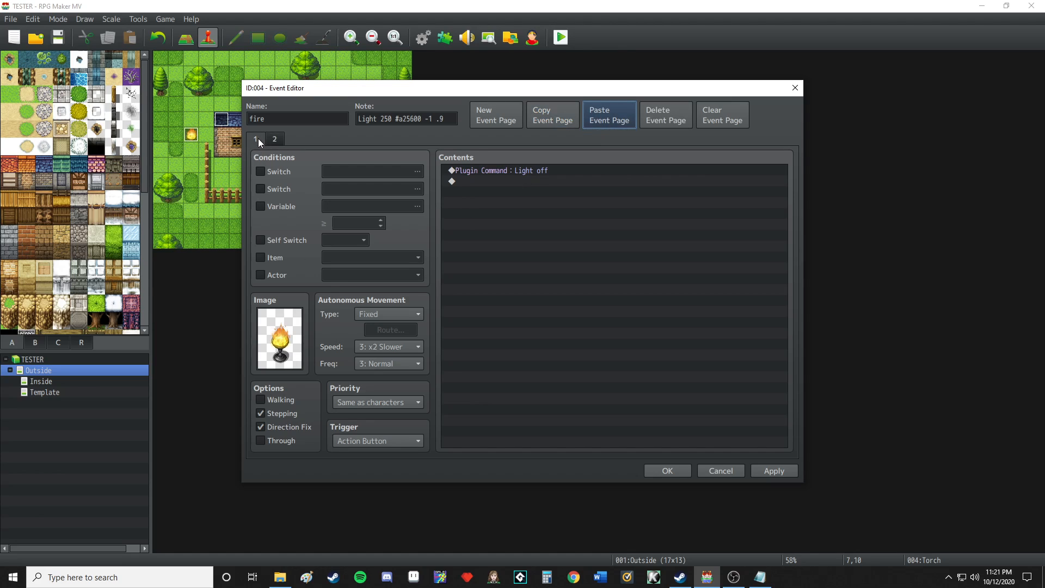
{"action": "double_click", "coordinate": [528, 170]}
{"action": "double_click", "coordinate": [538, 297]}
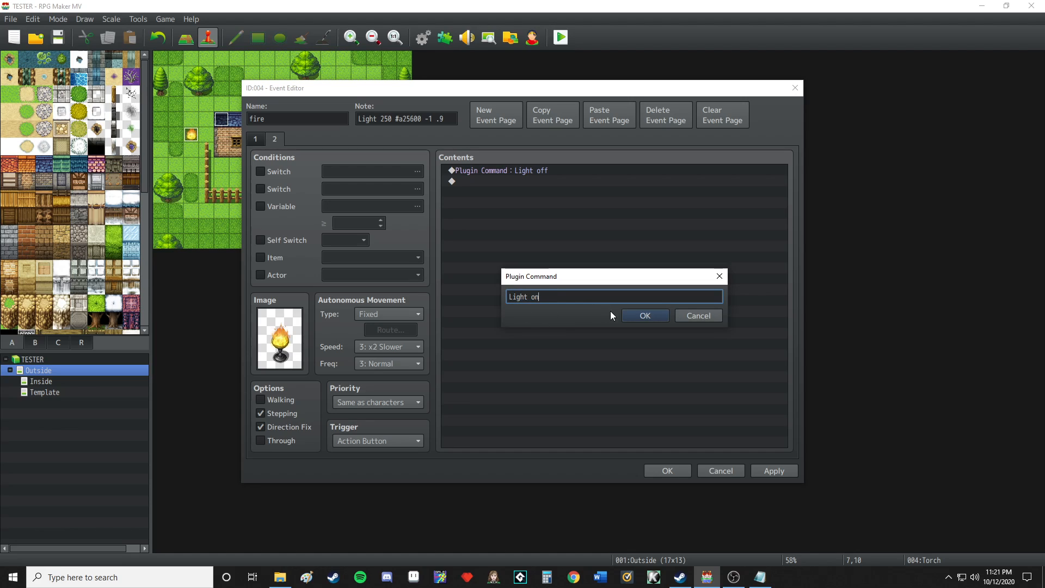
{"action": "left_click", "coordinate": [644, 316]}
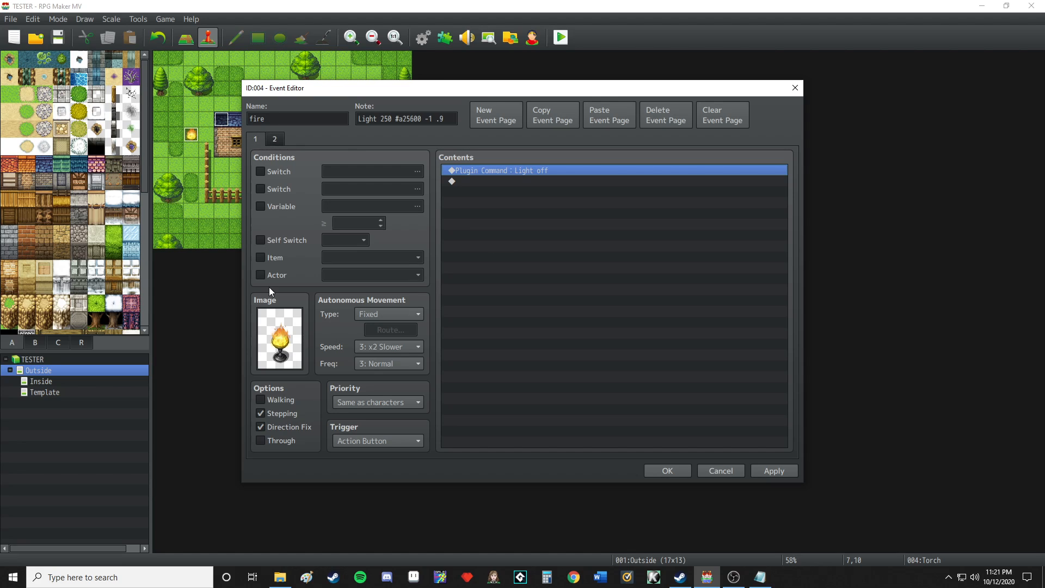
- Set the fire event's second page image to the burnt-out campfire from !Flame
{"action": "left_click", "coordinate": [276, 328]}
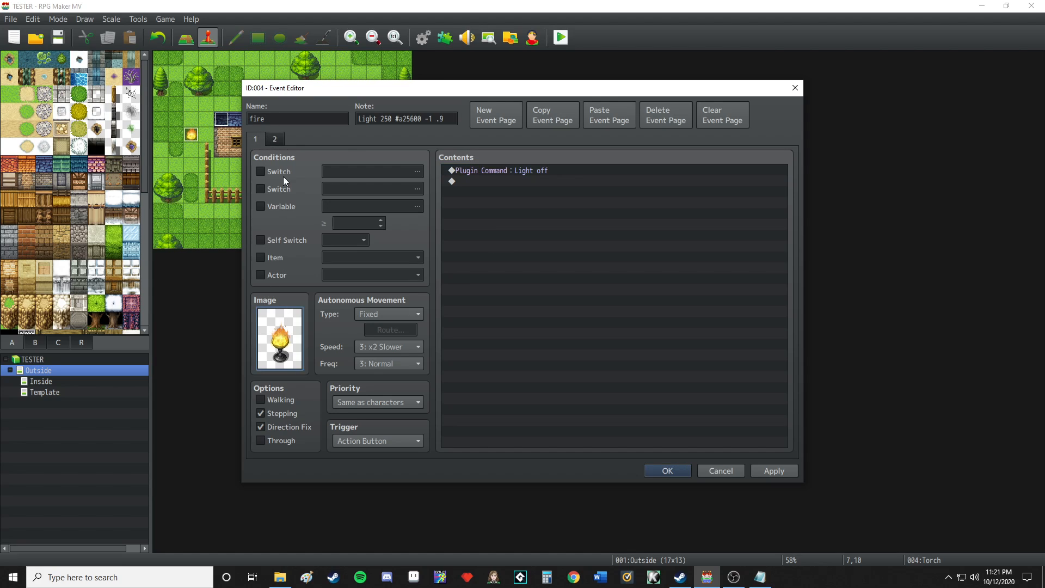
{"action": "double_click", "coordinate": [284, 348]}
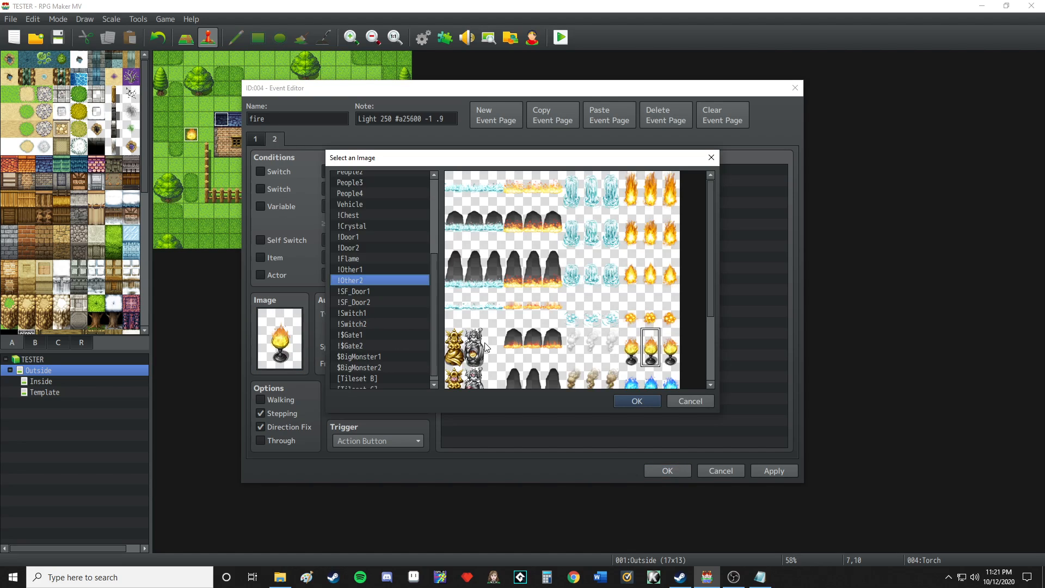
{"action": "left_click", "coordinate": [361, 268]}
{"action": "double_click", "coordinate": [657, 246]}
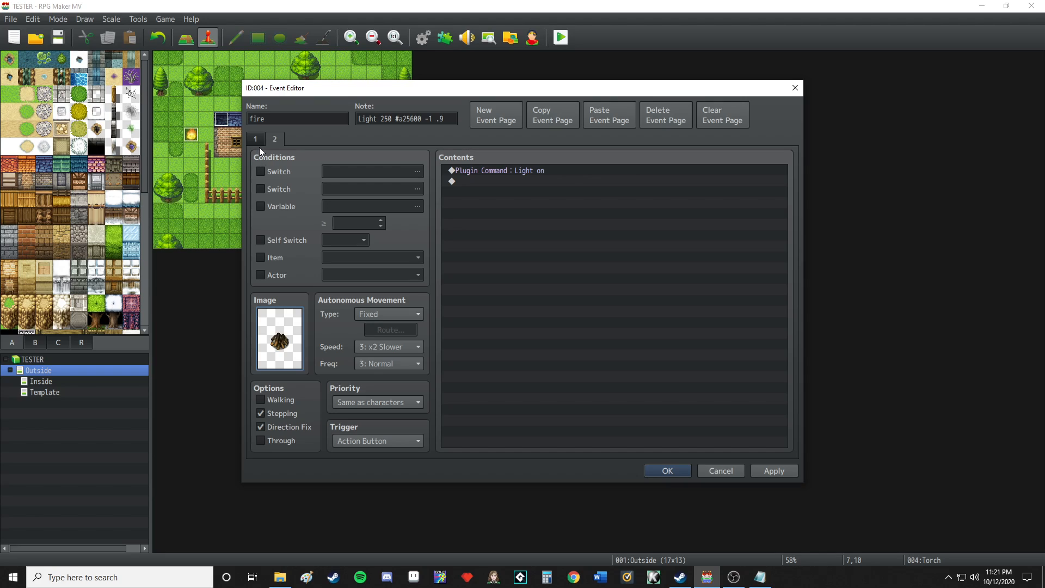
- Set the fire event's first page image to the burnt-out campfire from !Flame
{"action": "left_click", "coordinate": [255, 139]}
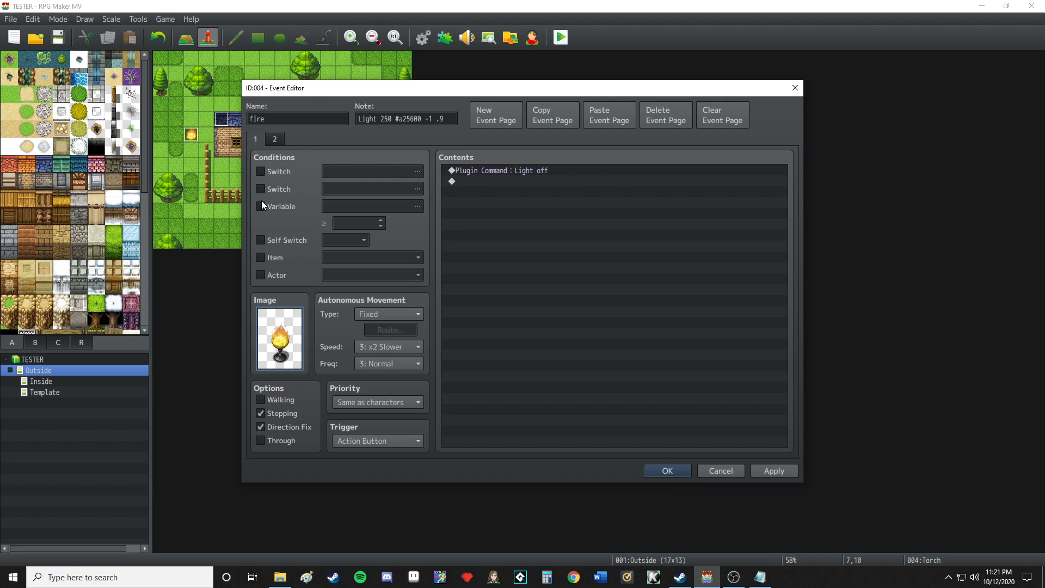
{"action": "double_click", "coordinate": [272, 346]}
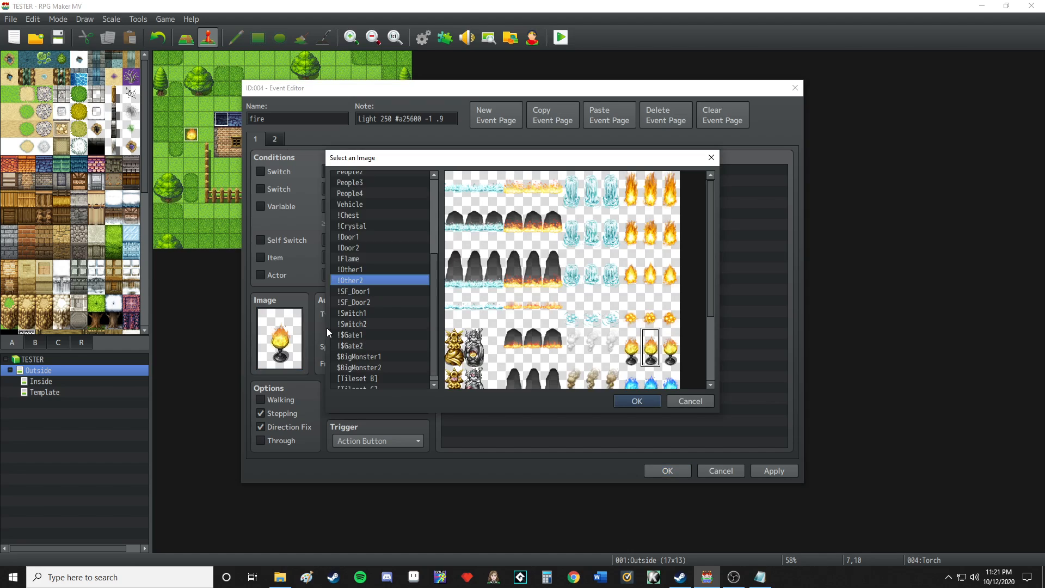
{"action": "left_click", "coordinate": [362, 269]}
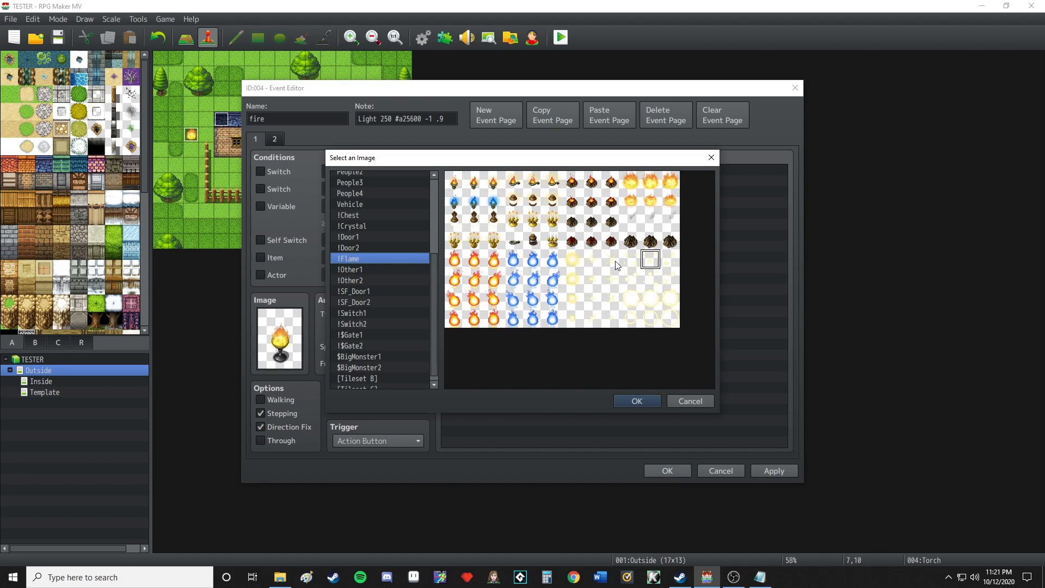
{"action": "double_click", "coordinate": [650, 248]}
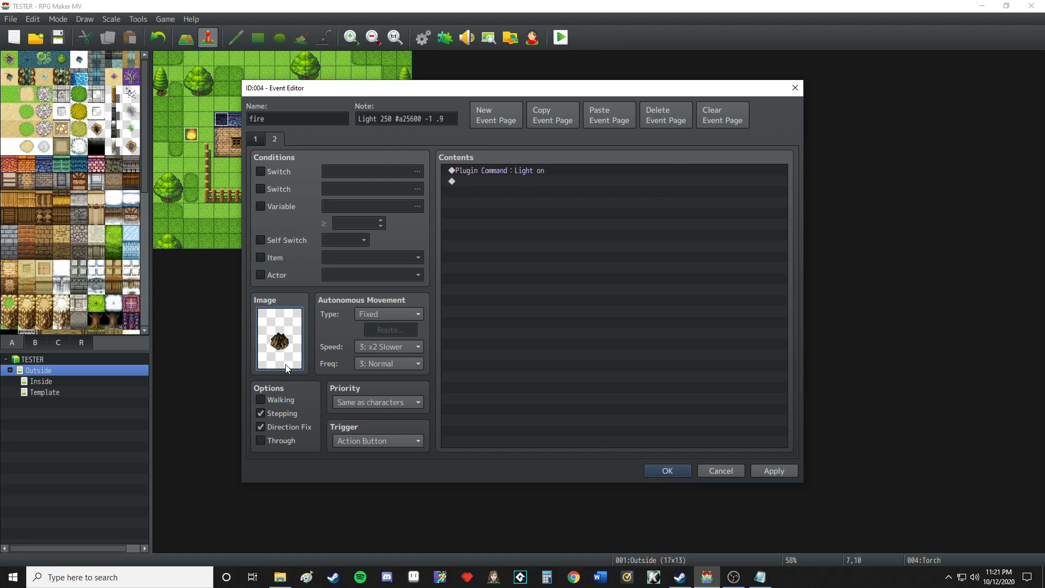
- Change the fire event's second page image to a burning campfire and save the event's changes
{"action": "double_click", "coordinate": [279, 339]}
{"action": "double_click", "coordinate": [642, 205]}
{"action": "left_click", "coordinate": [675, 471]}
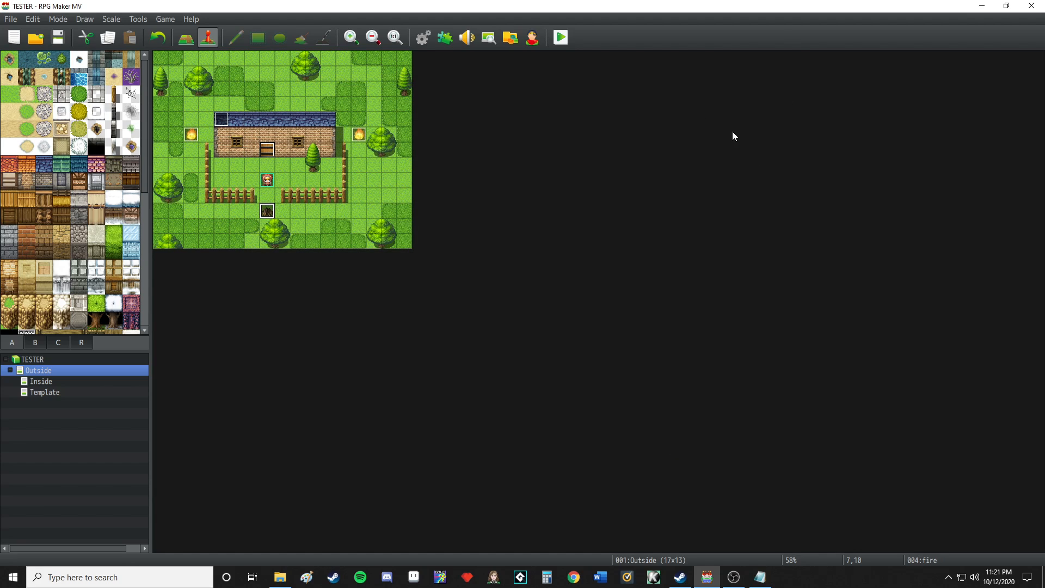
- Start a new game in a playtest to check the fire event's light on the Outside map, and close it
{"action": "left_click", "coordinate": [561, 37]}
{"action": "left_click", "coordinate": [469, 306]}
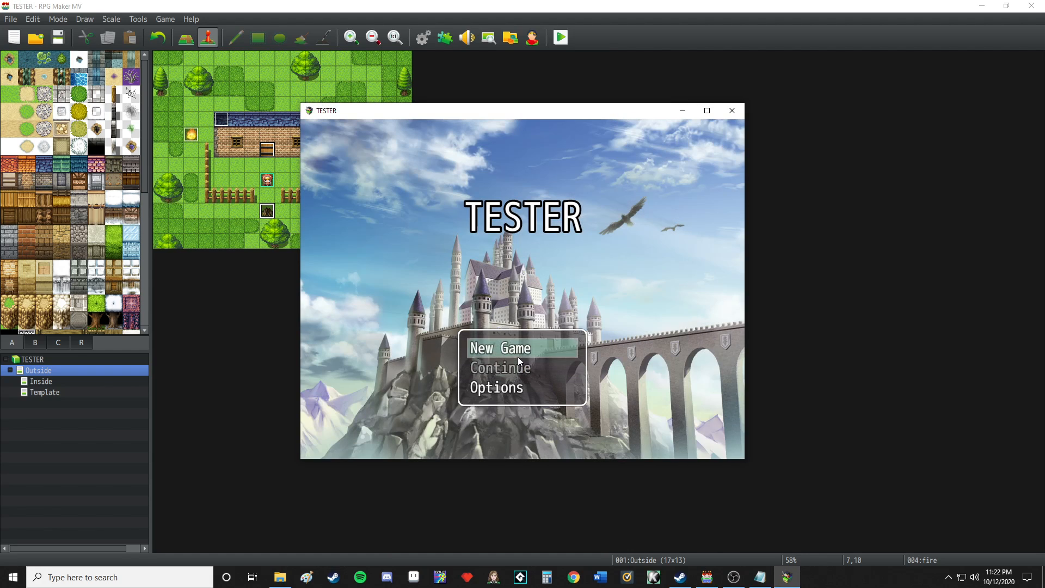
{"action": "left_click", "coordinate": [518, 354]}
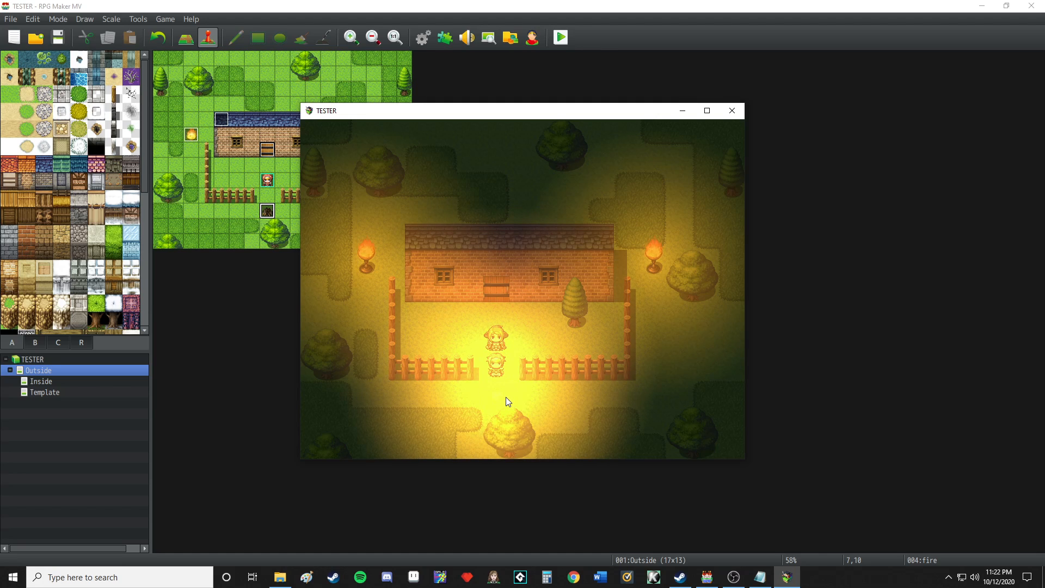
{"action": "left_click", "coordinate": [741, 110]}
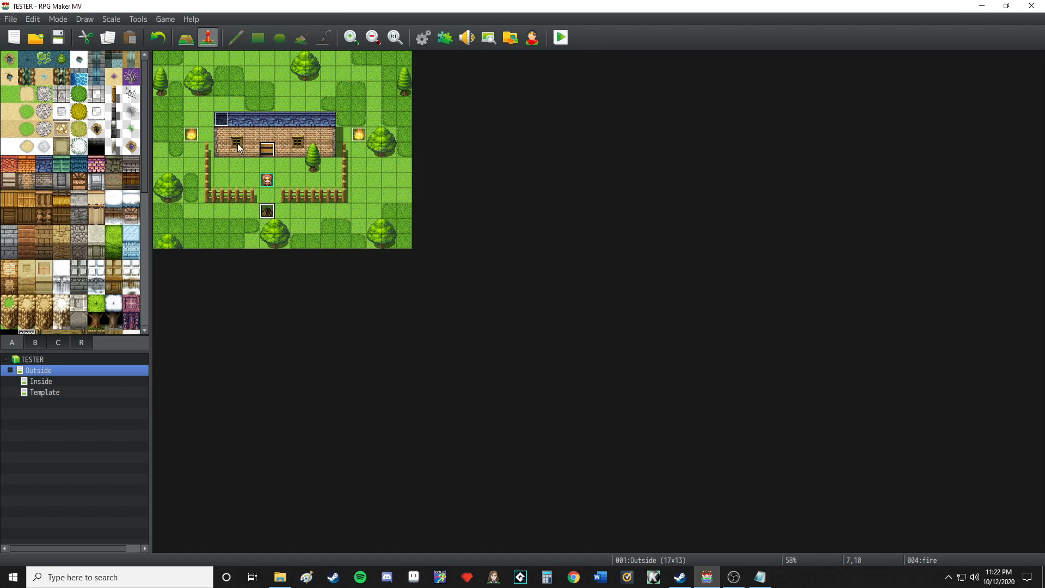
- Add a Control Self Switch command setting A to ON after "Light off" on the fire event's first page
{"action": "right_click", "coordinate": [262, 206]}
{"action": "left_click", "coordinate": [283, 217]}
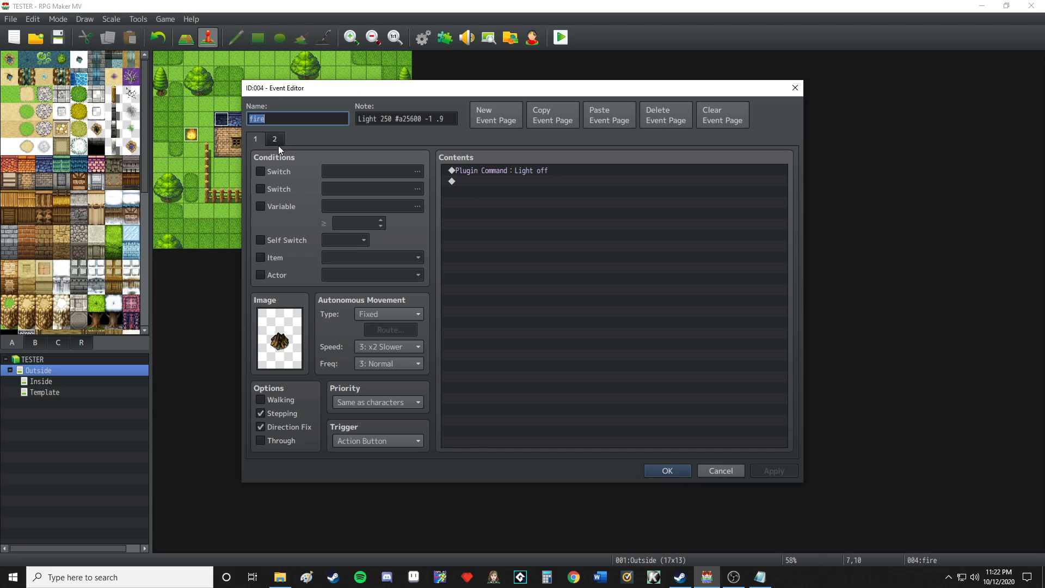
{"action": "double_click", "coordinate": [507, 203]}
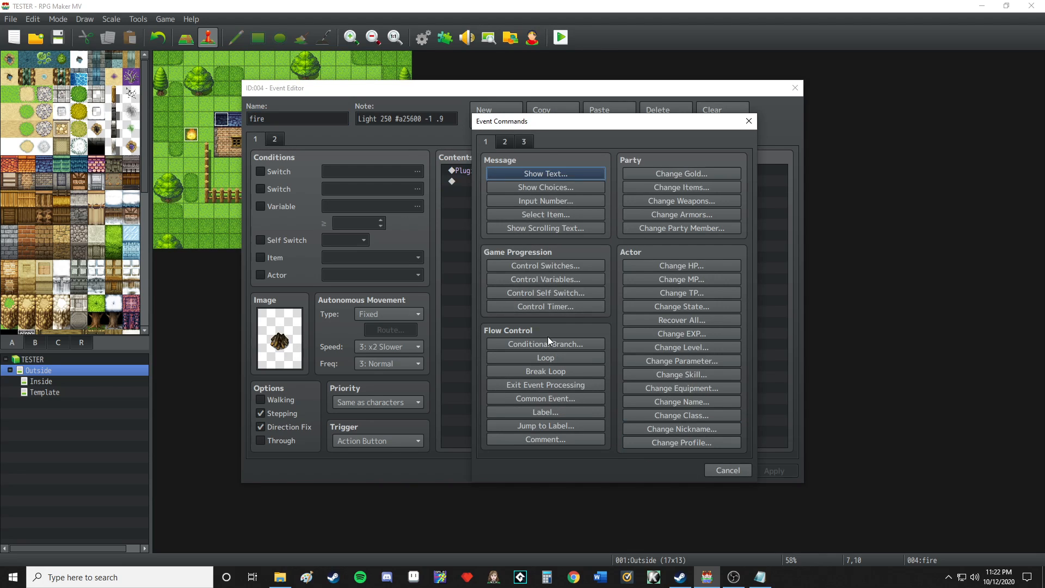
{"action": "left_click", "coordinate": [545, 292]}
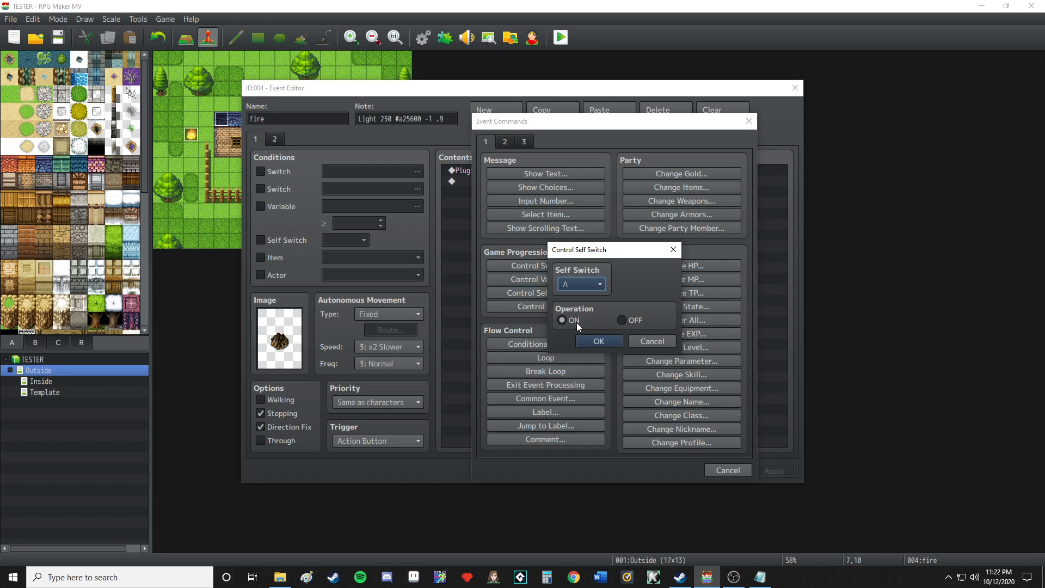
{"action": "left_click", "coordinate": [602, 340]}
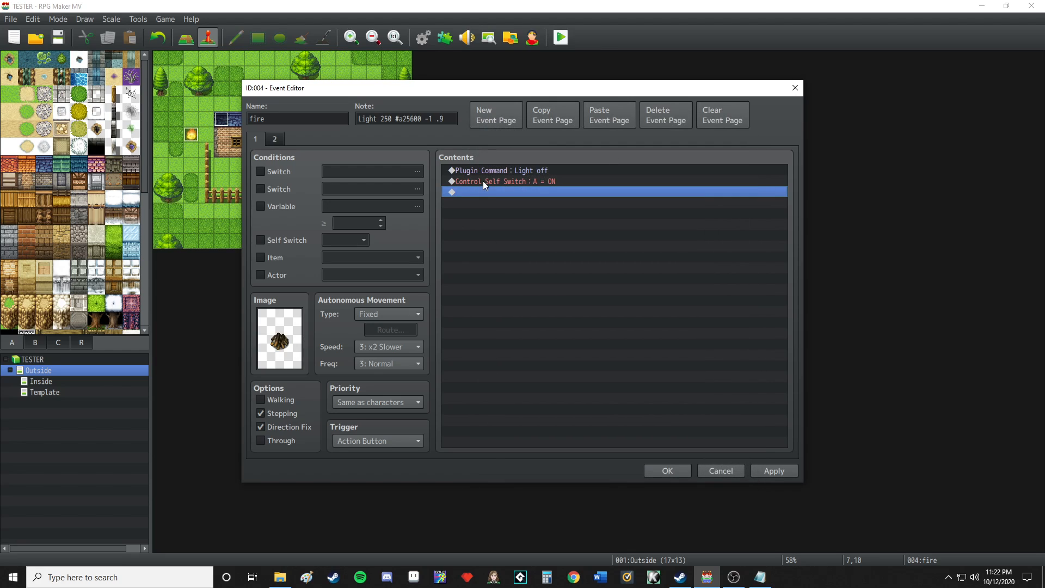
- Copy the Control Self Switch command from the fire event's first page to after "Light on" on page 2, setting A to OFF there
{"action": "left_click", "coordinate": [274, 139]}
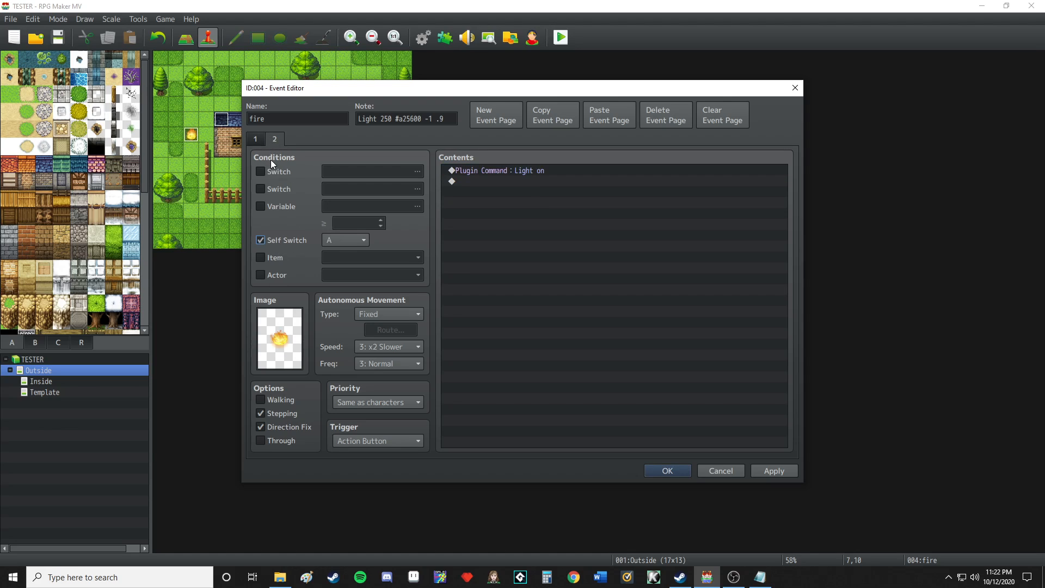
{"action": "left_click", "coordinate": [260, 139]}
{"action": "left_click", "coordinate": [531, 179]}
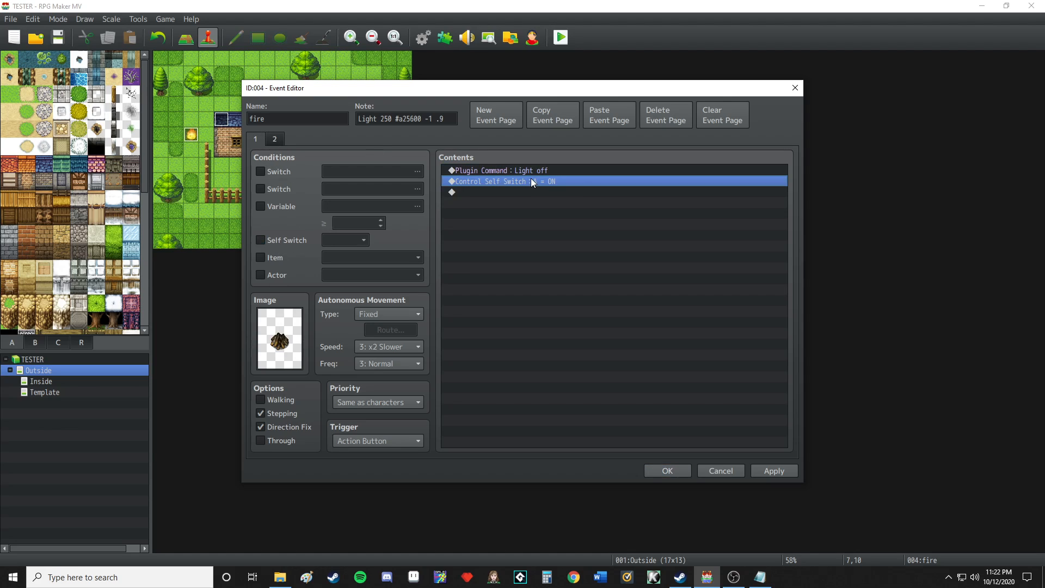
{"action": "left_click", "coordinate": [281, 144]}
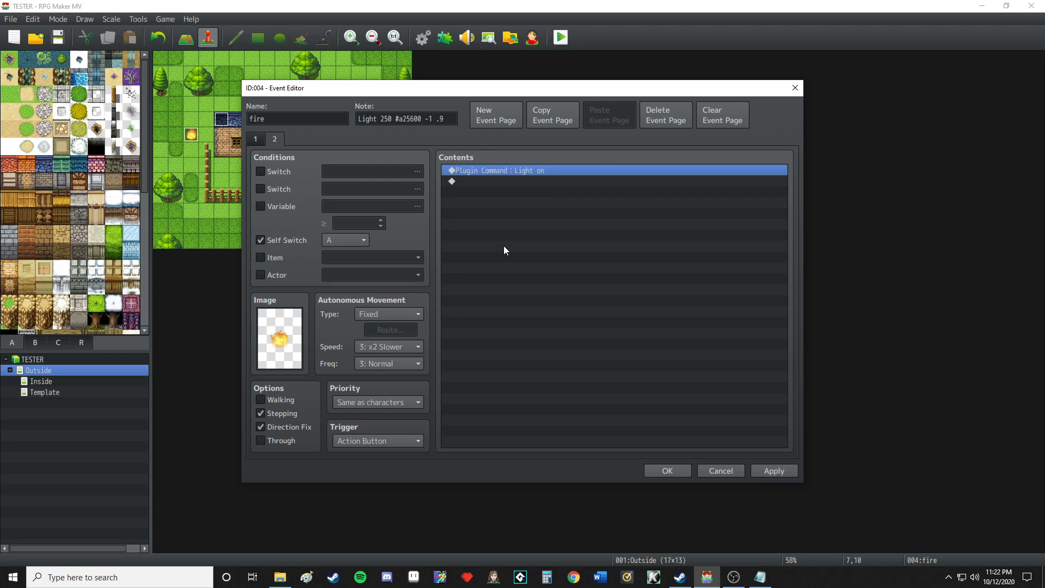
{"action": "key", "text": "Down"}
{"action": "key", "text": "ctrl+v"}
{"action": "double_click", "coordinate": [542, 182]}
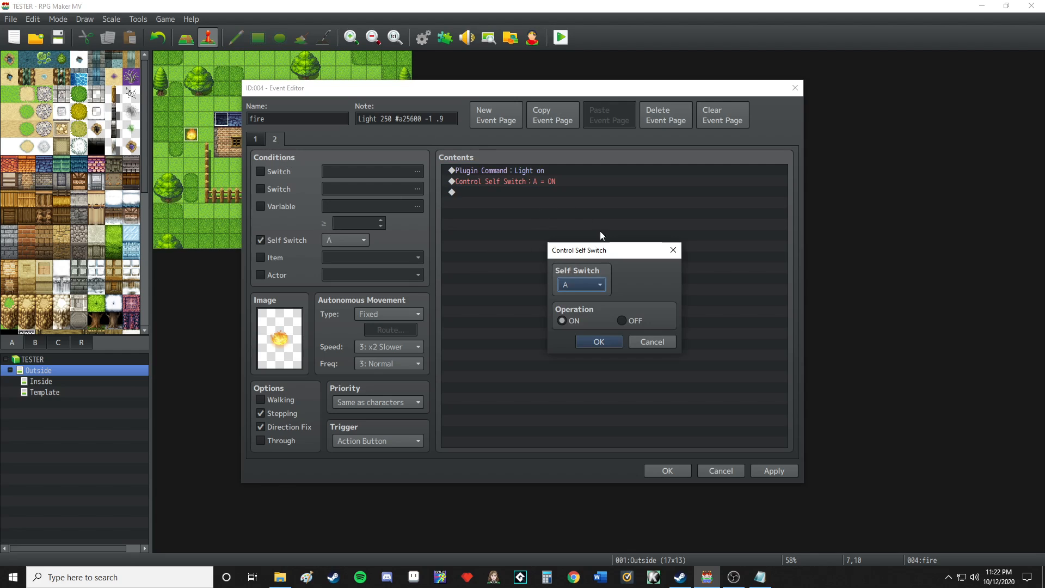
{"action": "left_click", "coordinate": [622, 321]}
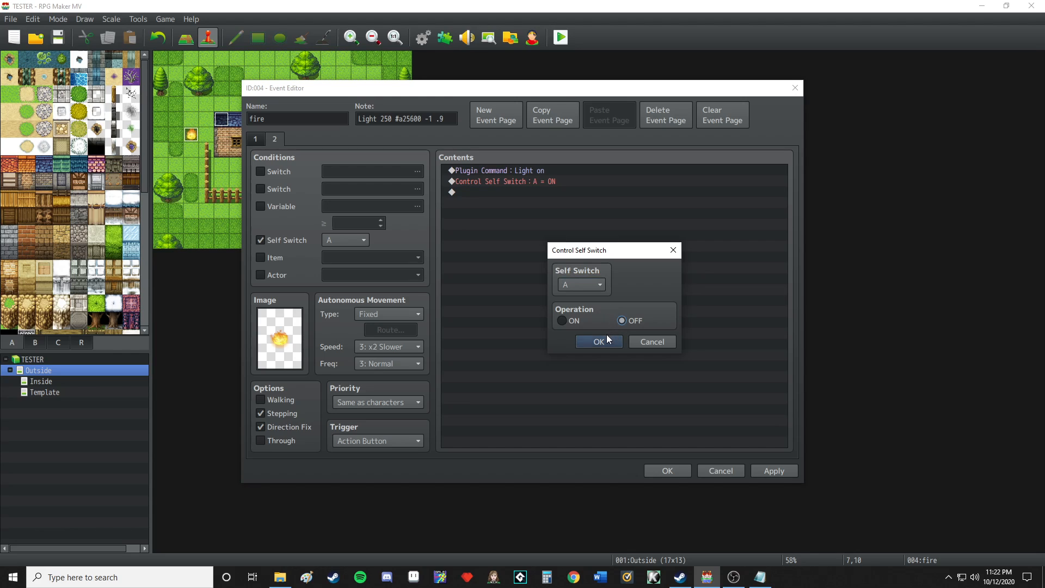
{"action": "left_click", "coordinate": [599, 341]}
- Change the fire event's note to "Light 250 #a25600 1 .9" and save the event
{"action": "left_click", "coordinate": [256, 139]}
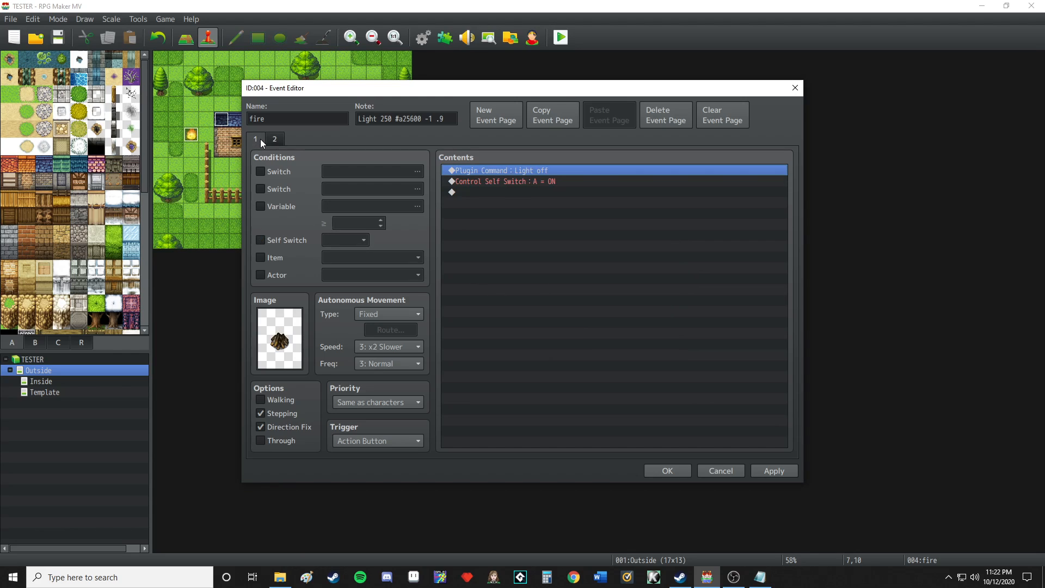
{"action": "double_click", "coordinate": [430, 118]}
{"action": "left_click", "coordinate": [428, 122]}
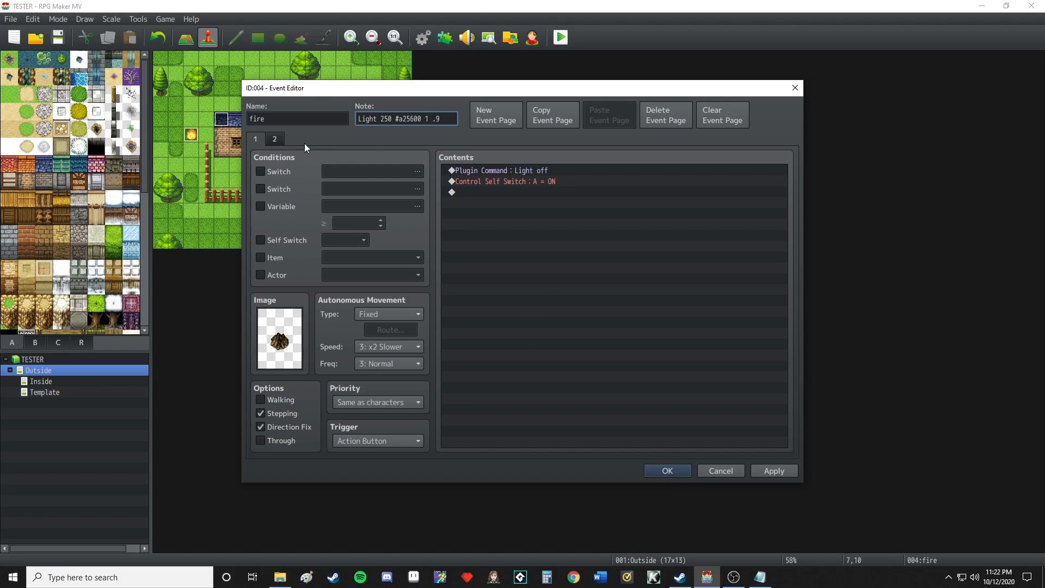
{"action": "left_click", "coordinate": [648, 474]}
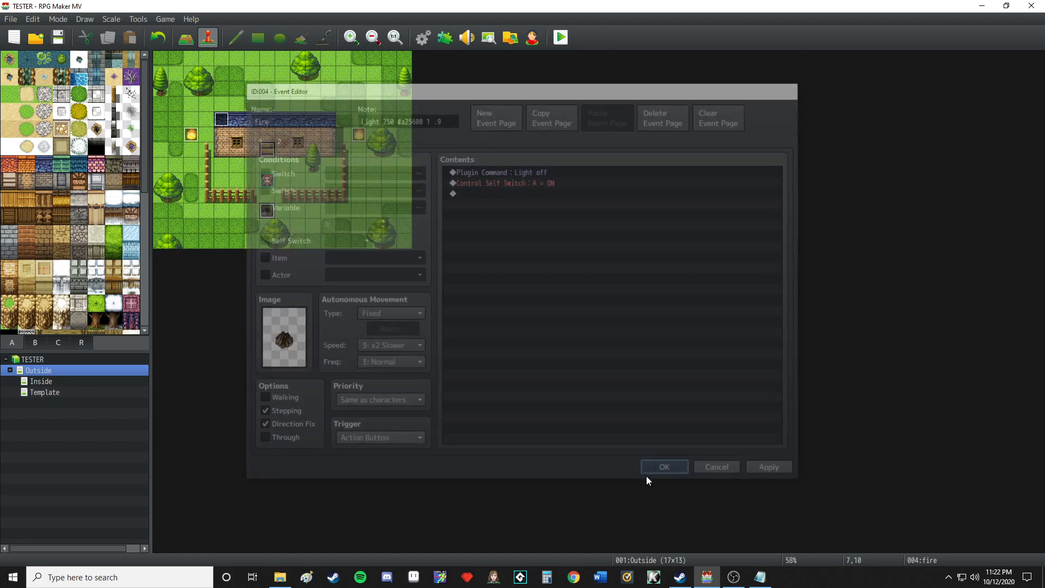
- Save the project and start a new game in a playtest to check the campfire's light with its ID, and close it
{"action": "left_click", "coordinate": [555, 46]}
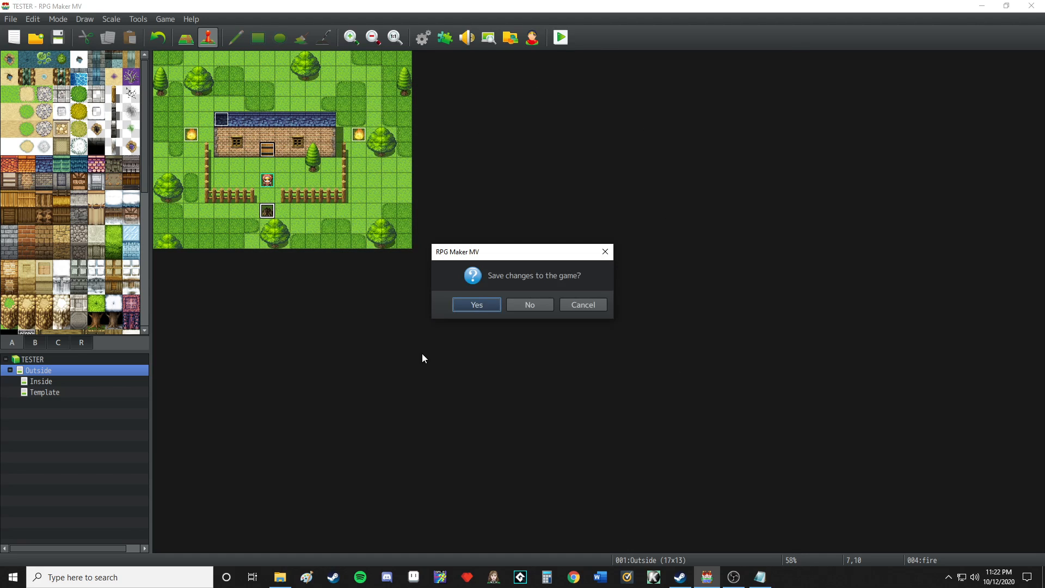
{"action": "left_click", "coordinate": [477, 306]}
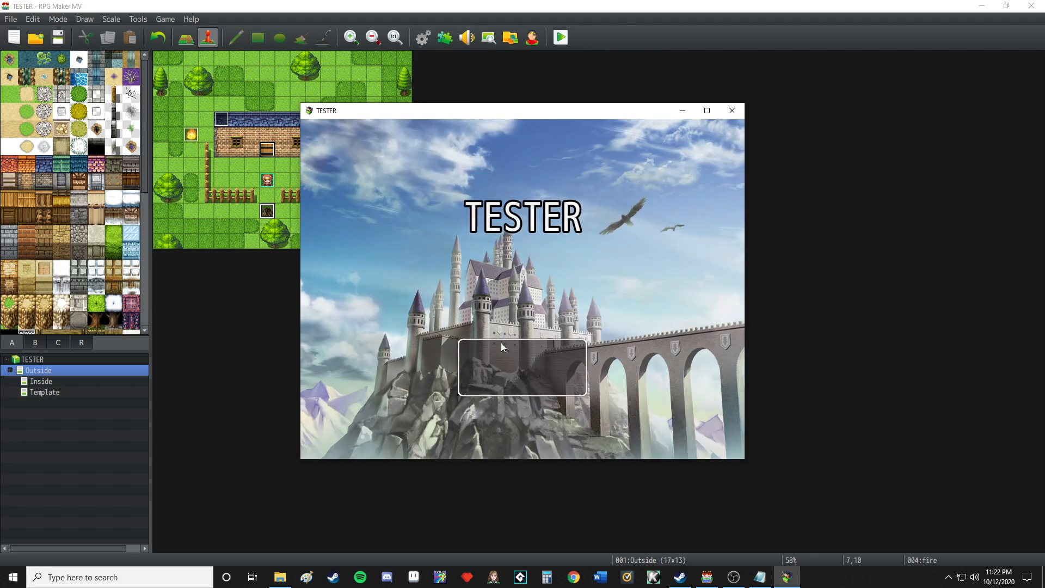
{"action": "left_click", "coordinate": [500, 346]}
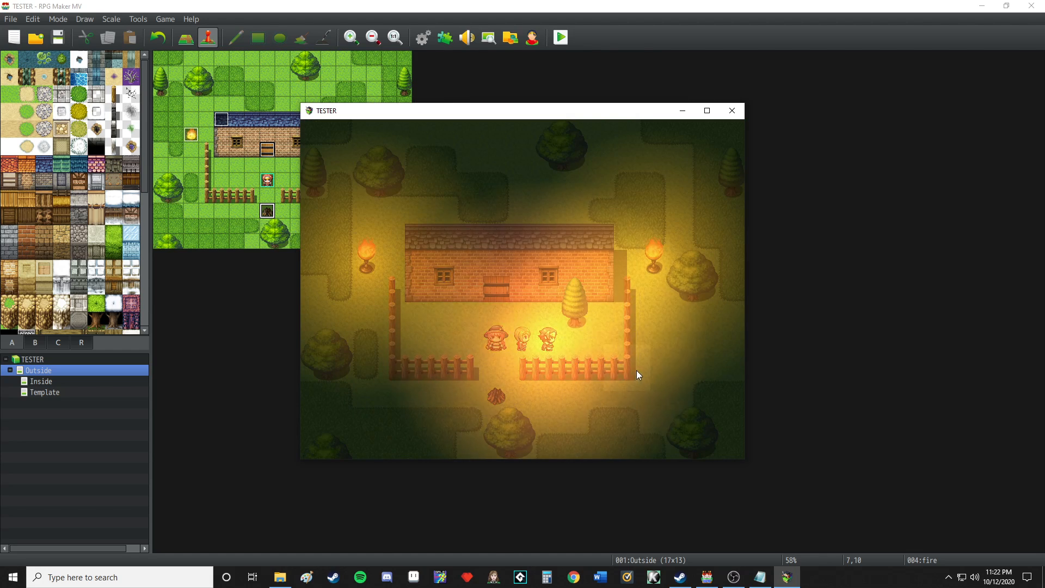
{"action": "left_click_drag", "start_coordinate": [635, 370], "coordinate": [215, 325]}
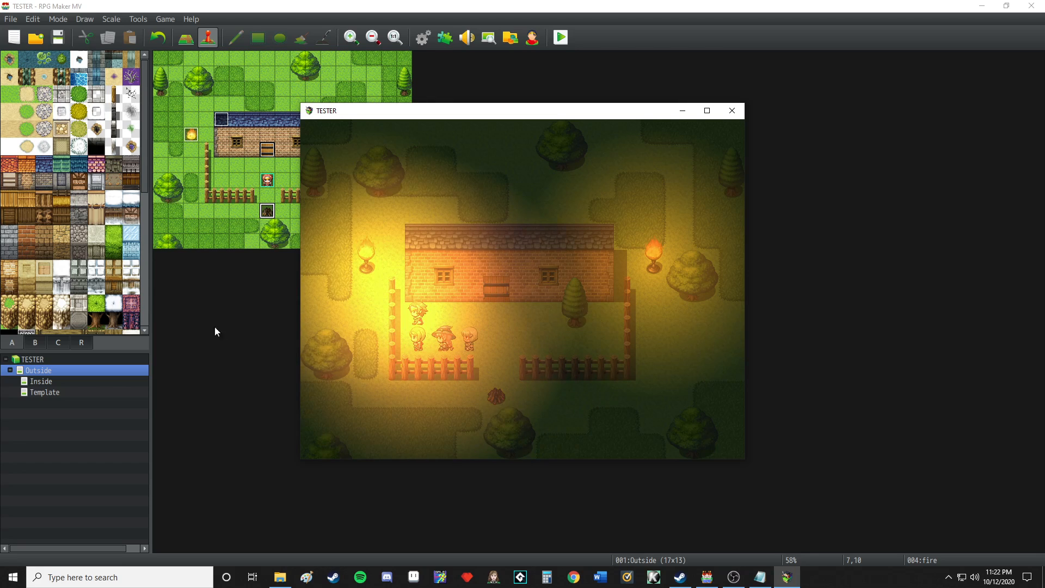
{"action": "left_click", "coordinate": [732, 110]}
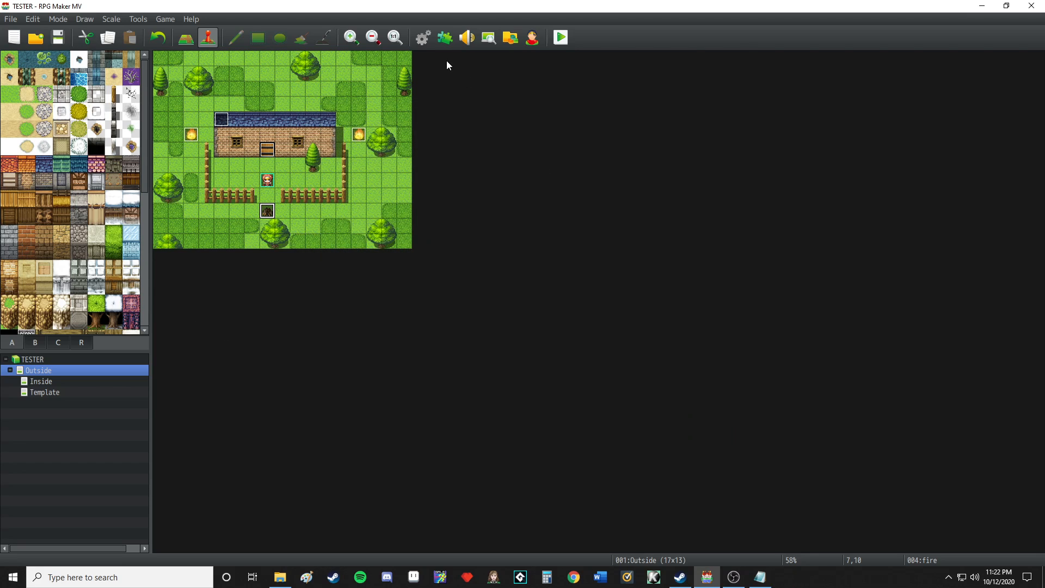
- Open the Auto Run event on the Outside map, and copy the player command "Light radius 200 #a25600" from the MV Nova Lighting Writeup in Notepad
{"action": "double_click", "coordinate": [224, 120]}
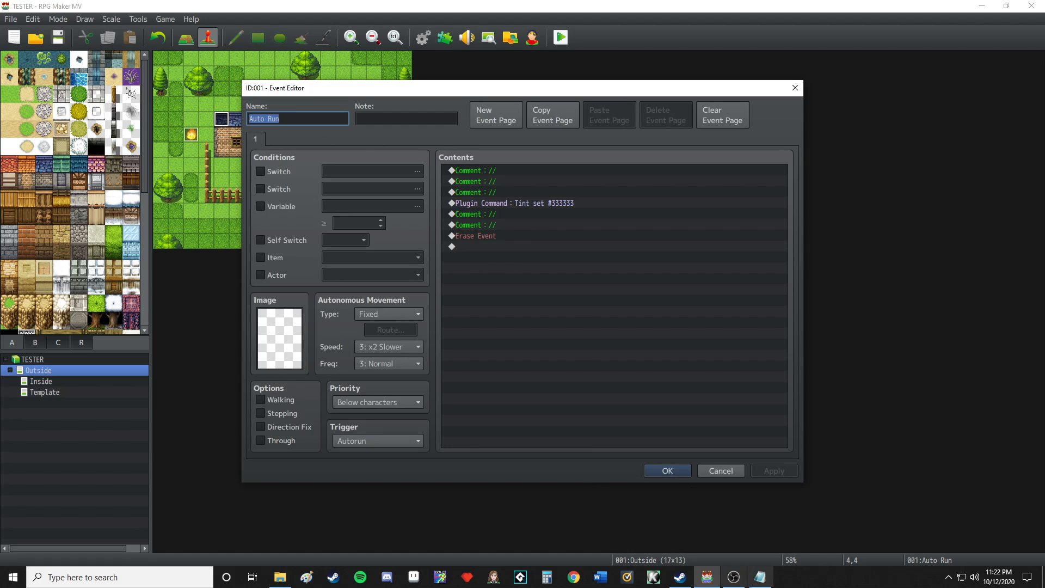
{"action": "left_click", "coordinate": [760, 577]}
{"action": "scroll", "coordinate": [177, 372], "scroll_direction": "down", "scroll_amount": 3}
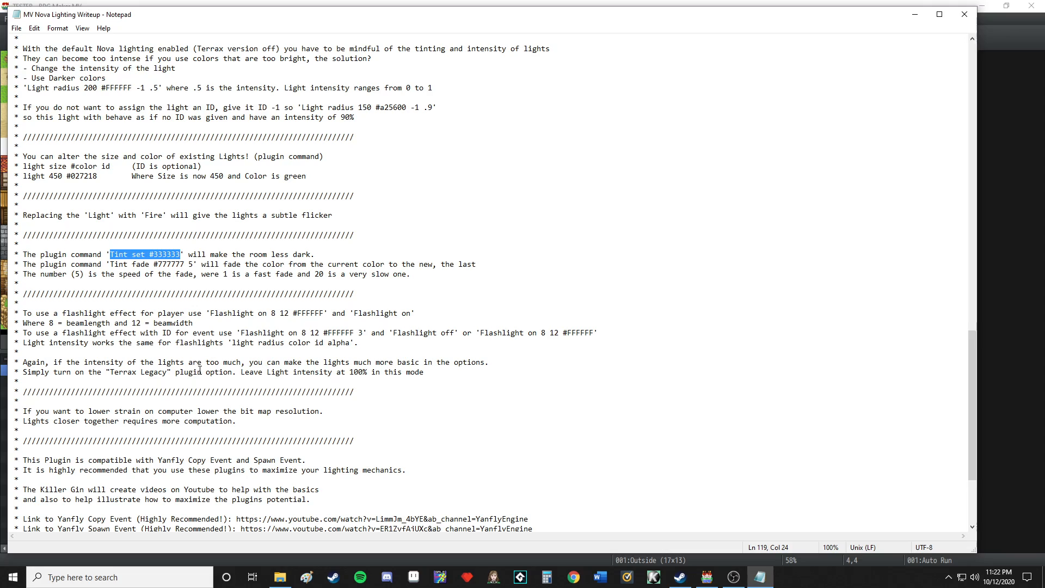
{"action": "scroll", "coordinate": [202, 374], "scroll_direction": "down", "scroll_amount": 3}
{"action": "scroll", "coordinate": [121, 392], "scroll_direction": "up", "scroll_amount": 4}
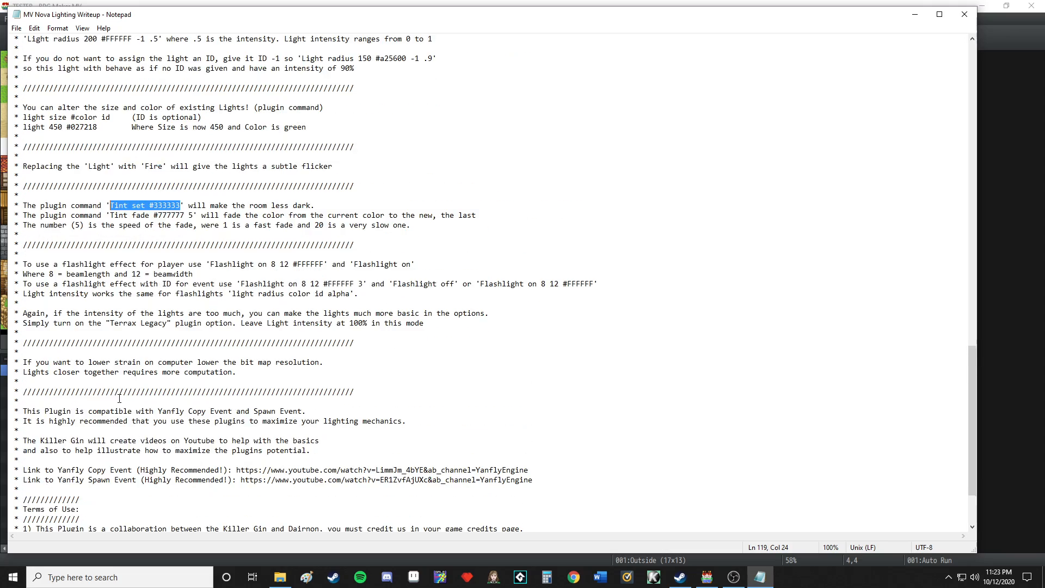
{"action": "scroll", "coordinate": [132, 392], "scroll_direction": "up", "scroll_amount": 4}
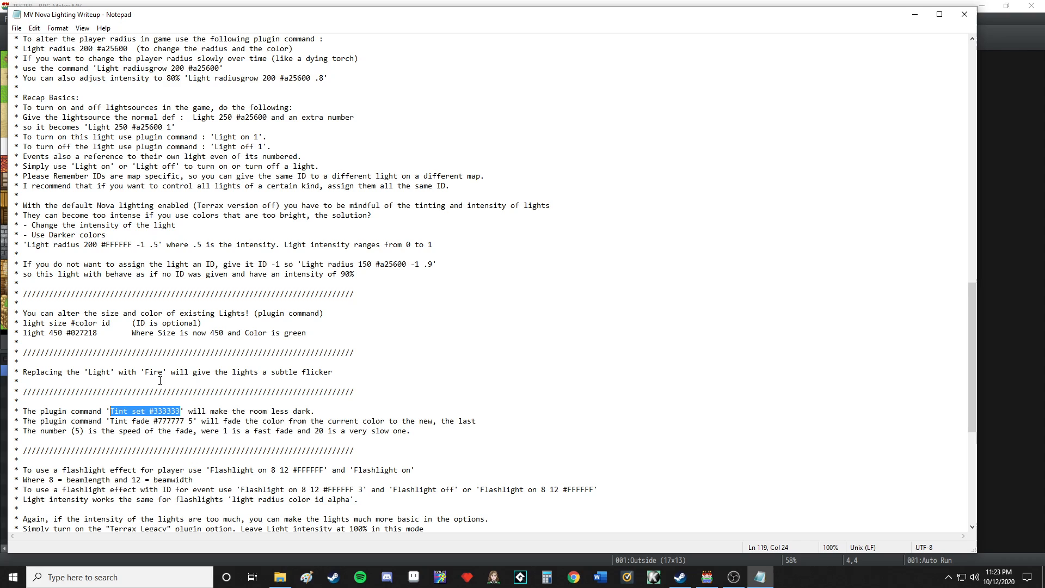
{"action": "scroll", "coordinate": [114, 278], "scroll_direction": "up", "scroll_amount": 2}
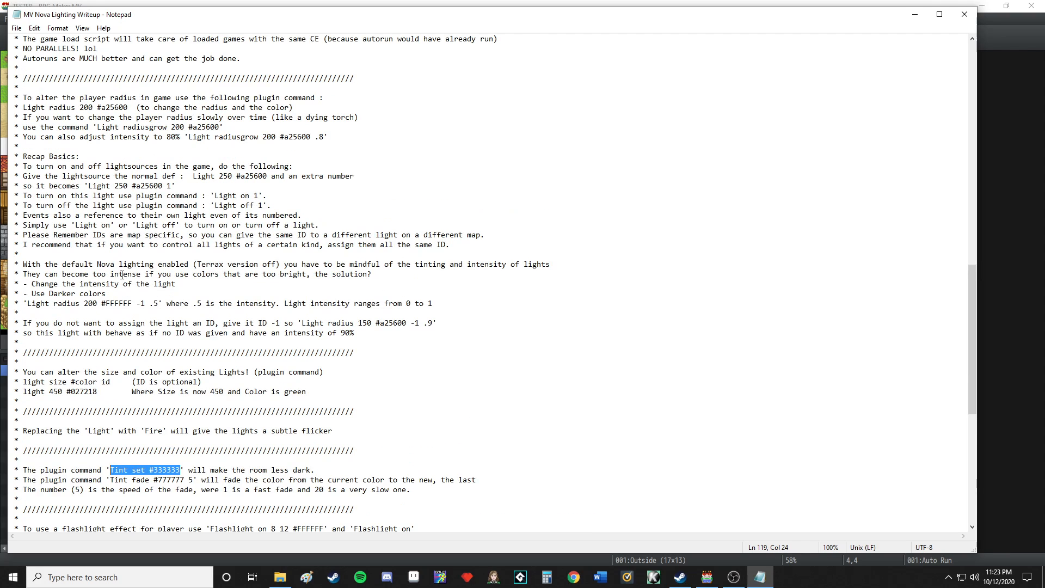
{"action": "scroll", "coordinate": [89, 228], "scroll_direction": "down", "scroll_amount": 9}
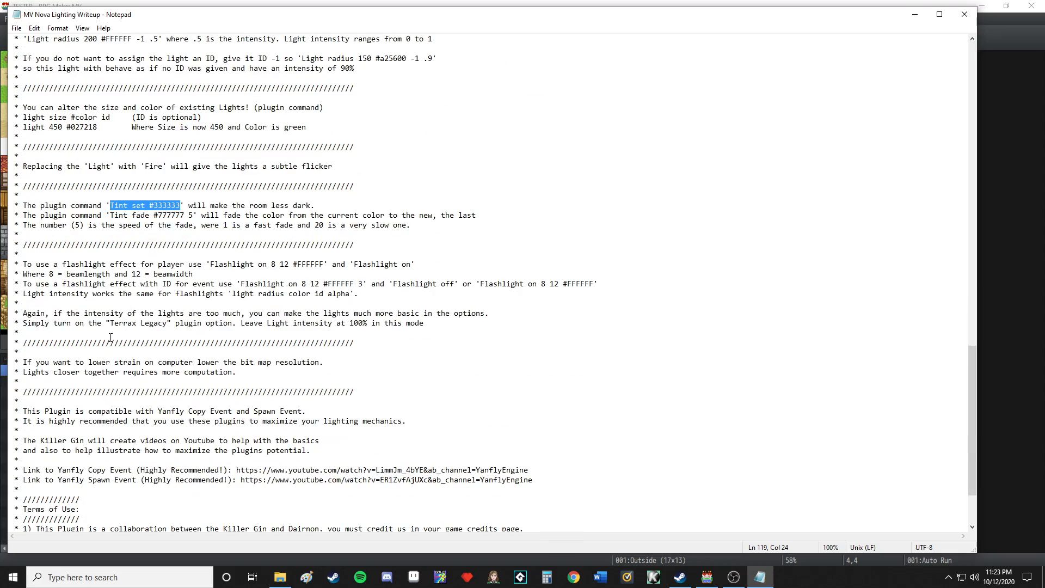
{"action": "scroll", "coordinate": [109, 338], "scroll_direction": "up", "scroll_amount": 7}
{"action": "scroll", "coordinate": [113, 337], "scroll_direction": "up", "scroll_amount": 2}
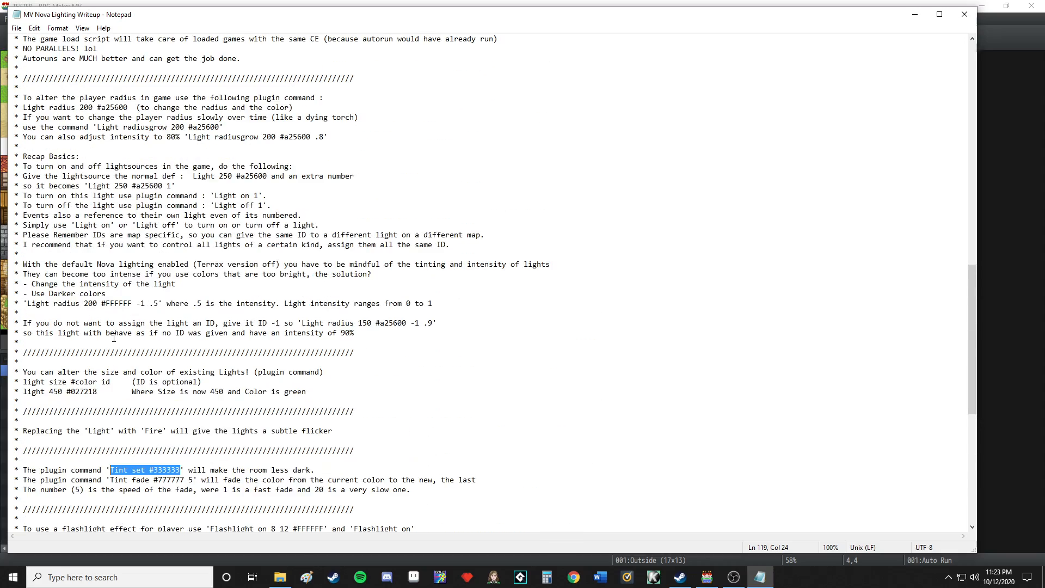
{"action": "scroll", "coordinate": [93, 250], "scroll_direction": "up", "scroll_amount": 11}
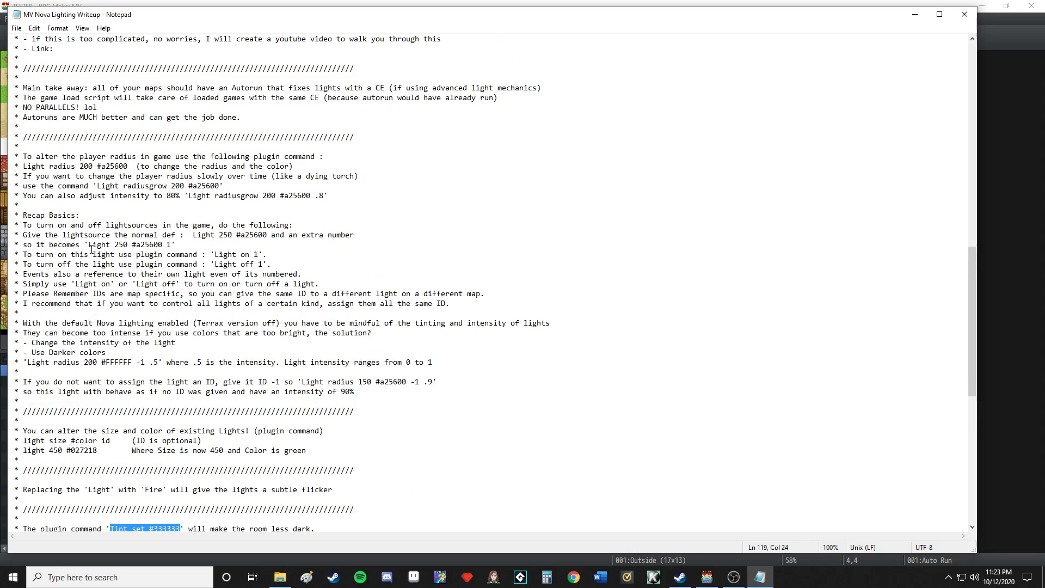
{"action": "scroll", "coordinate": [93, 249], "scroll_direction": "up", "scroll_amount": 6}
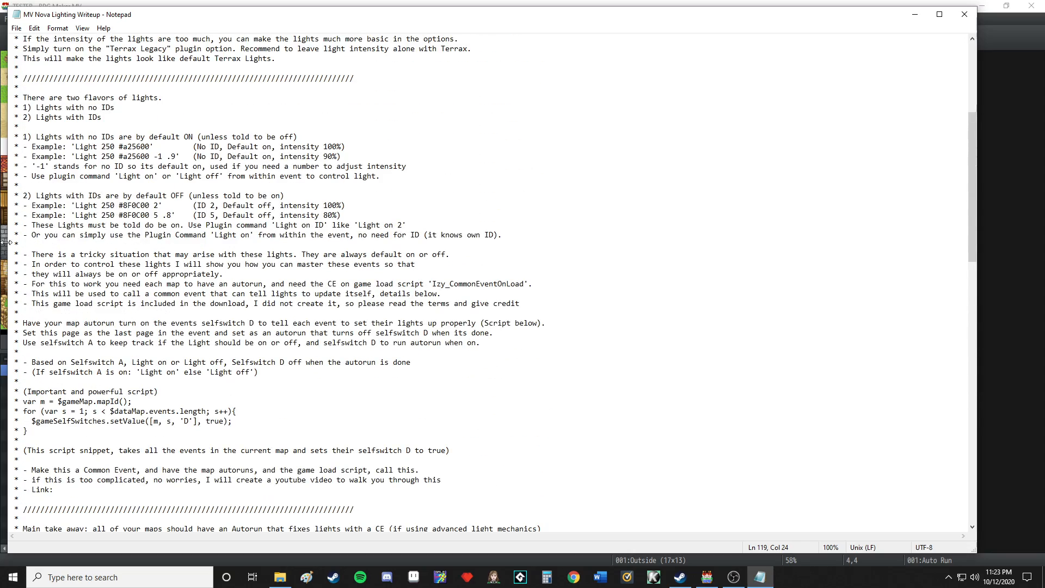
{"action": "scroll", "coordinate": [77, 366], "scroll_direction": "down", "scroll_amount": 8}
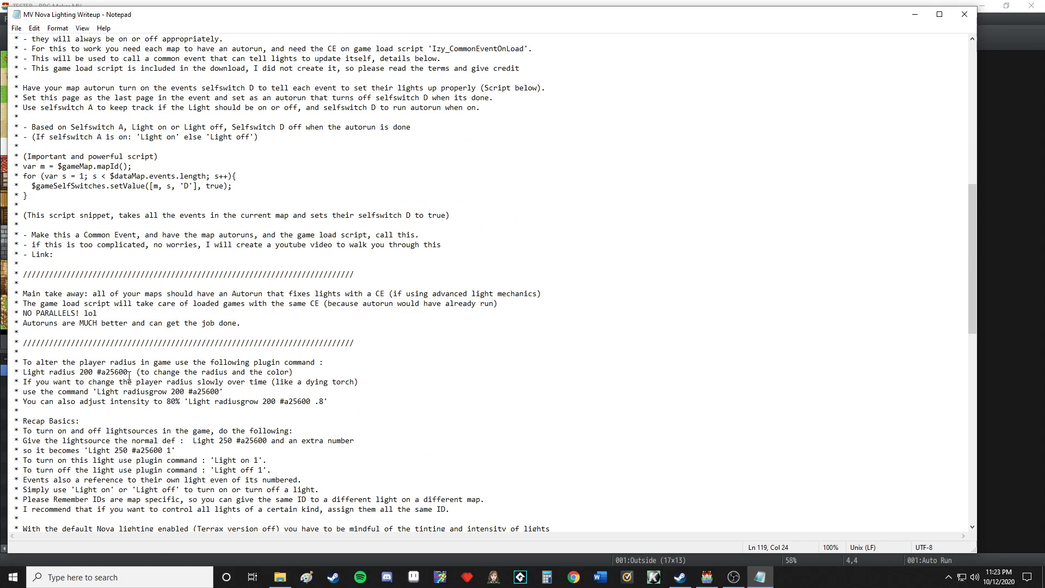
{"action": "left_click_drag", "start_coordinate": [128, 372], "coordinate": [24, 371]}
{"action": "key", "text": "ctrl+c"}
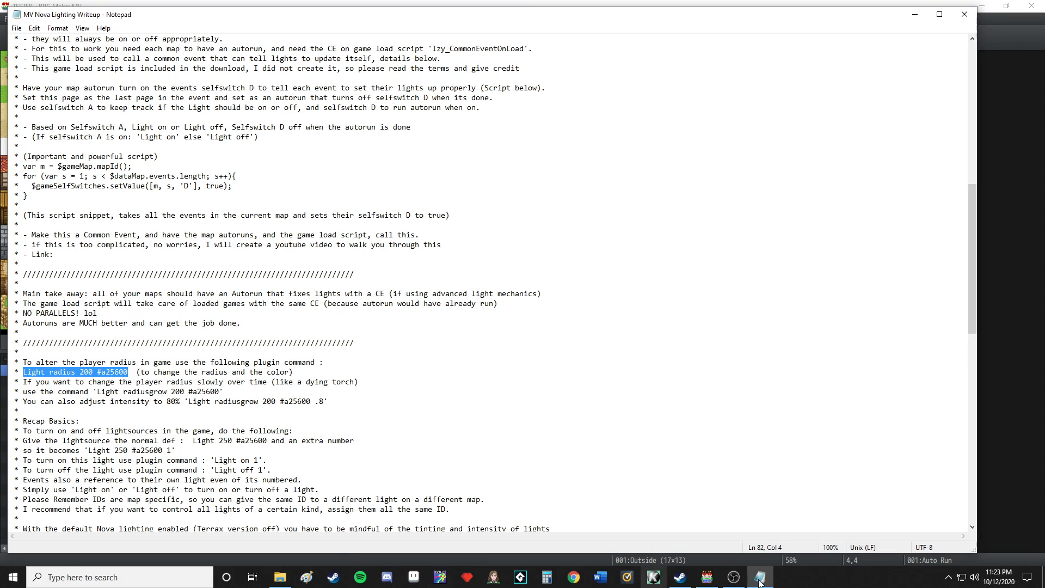
- Back in RPG Maker MV, insert the plugin command "Light radius 0 #a25600" before the Auto Run event's last comment and save the event
{"action": "left_click", "coordinate": [713, 580]}
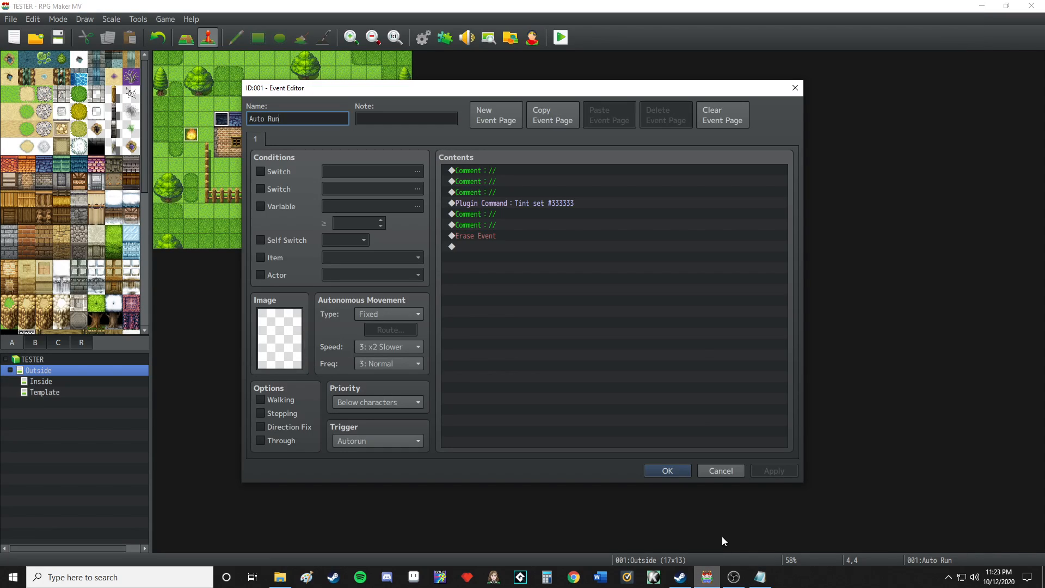
{"action": "left_click", "coordinate": [537, 225]}
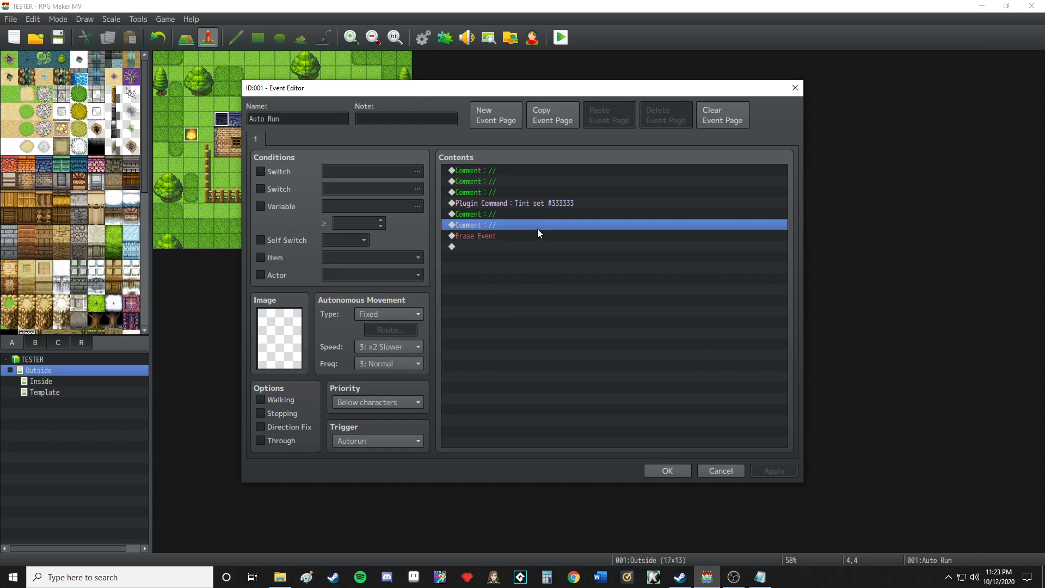
{"action": "key", "text": "Insert"}
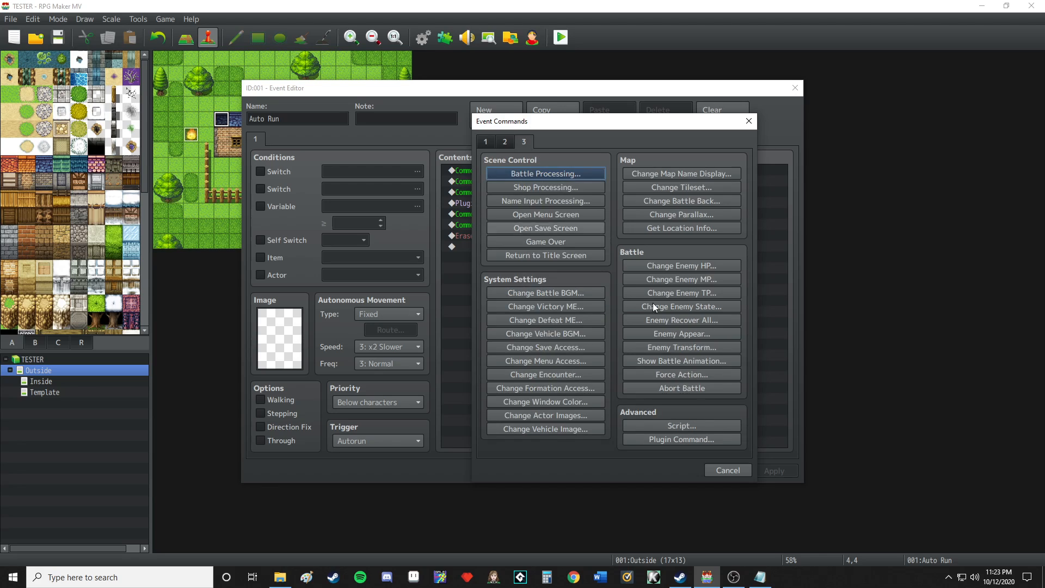
{"action": "left_click", "coordinate": [686, 438]}
{"action": "key", "text": "ctrl+v"}
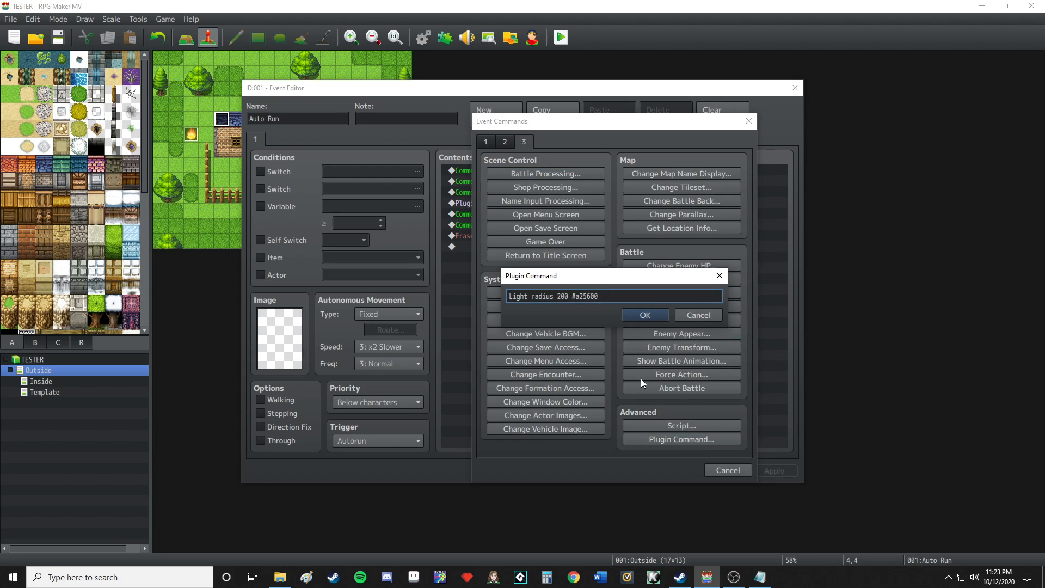
{"action": "double_click", "coordinate": [559, 296]}
{"action": "key", "text": "BackSpace"}
{"action": "left_click", "coordinate": [653, 320]}
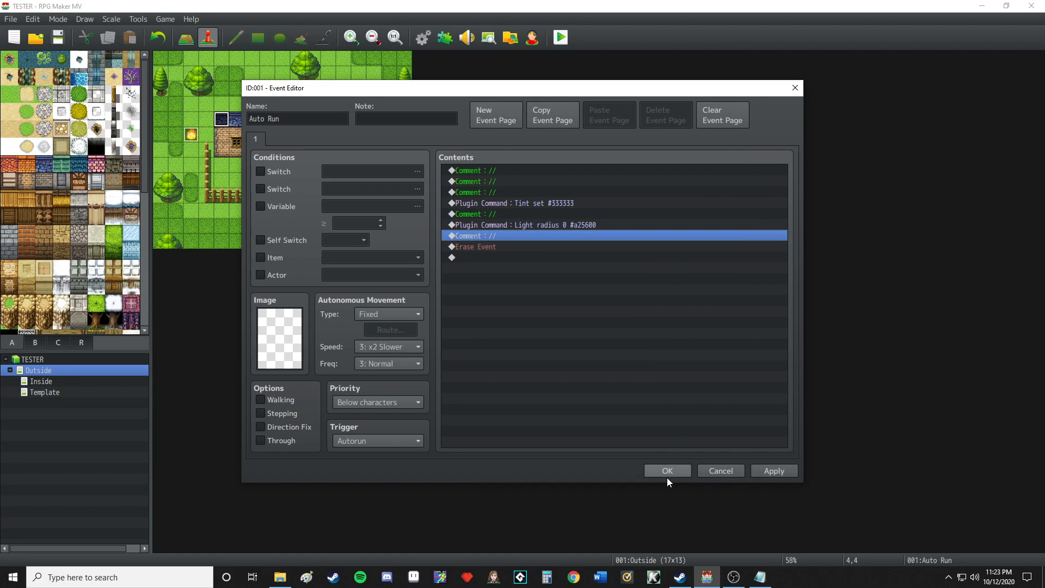
{"action": "left_click", "coordinate": [674, 473]}
- Save the project and playtest a new game to check the Outside map without the player's light, and close it
{"action": "left_click", "coordinate": [560, 37]}
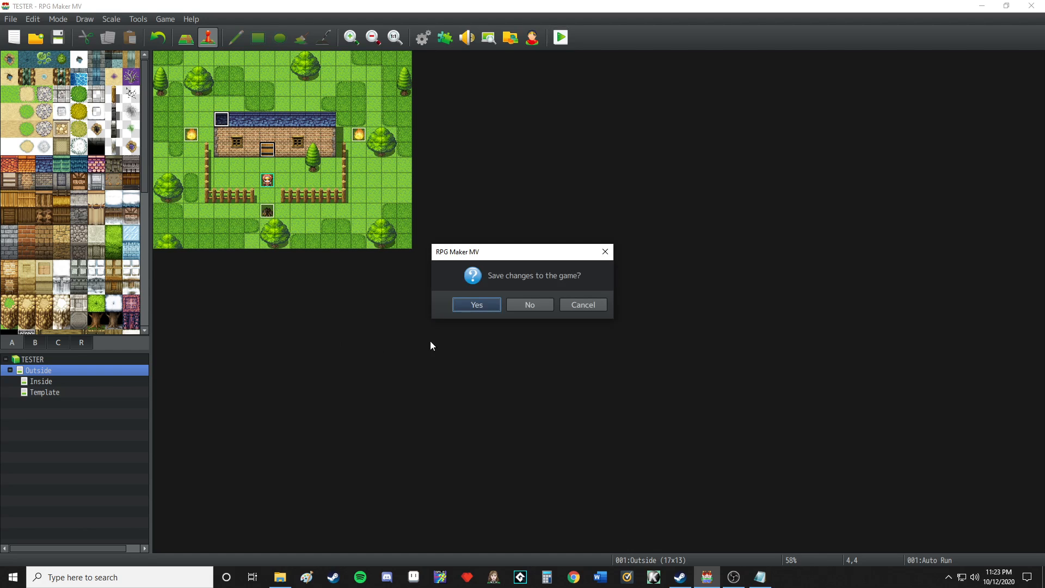
{"action": "left_click", "coordinate": [471, 304]}
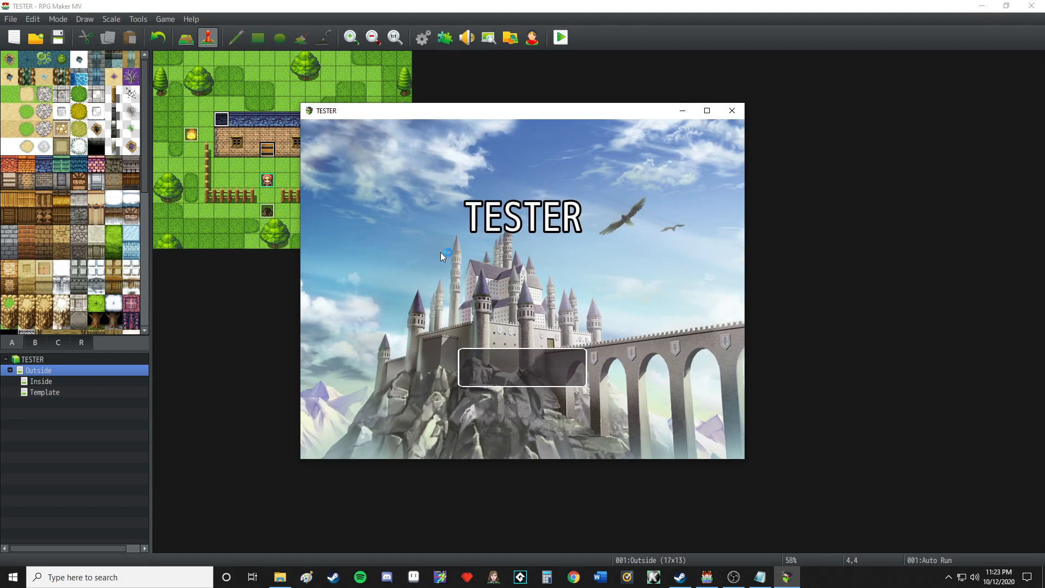
{"action": "left_click", "coordinate": [538, 348]}
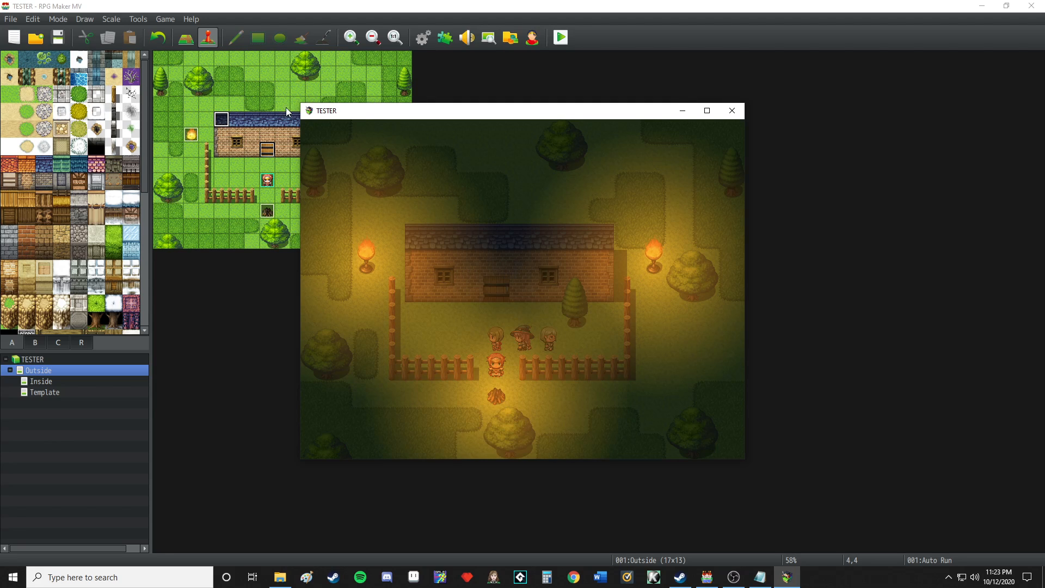
{"action": "left_click", "coordinate": [736, 116]}
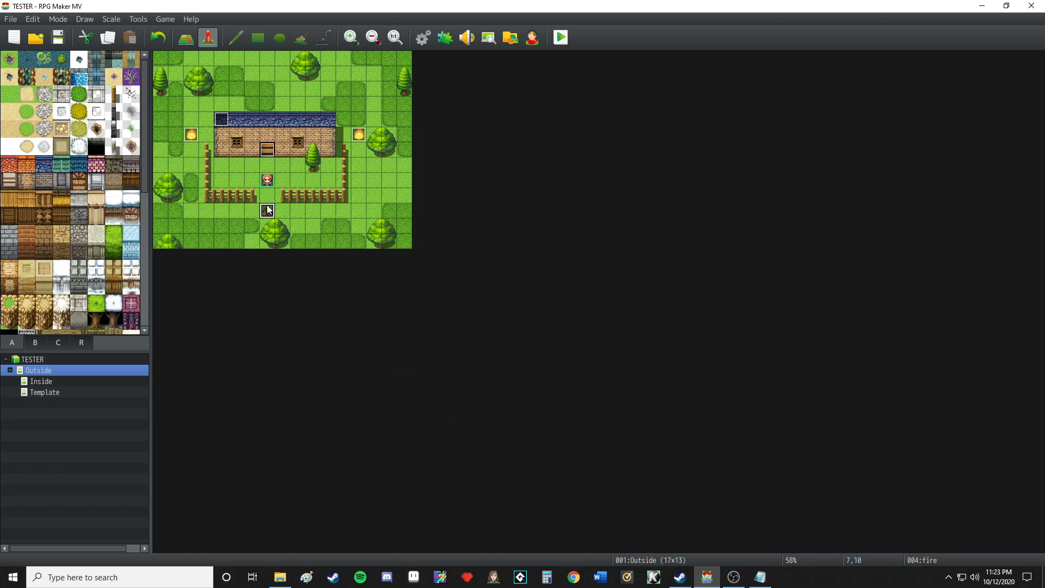
- Open the fire event on the Outside map and change page 1's plugin command to "Light on"
{"action": "double_click", "coordinate": [267, 211]}
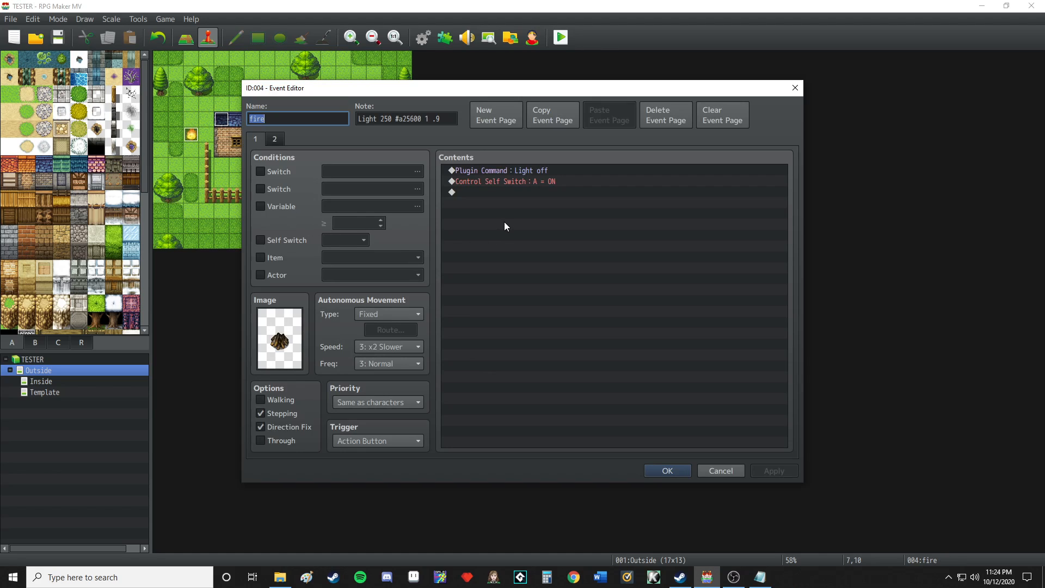
{"action": "left_click", "coordinate": [508, 170]}
{"action": "key", "text": "Return"}
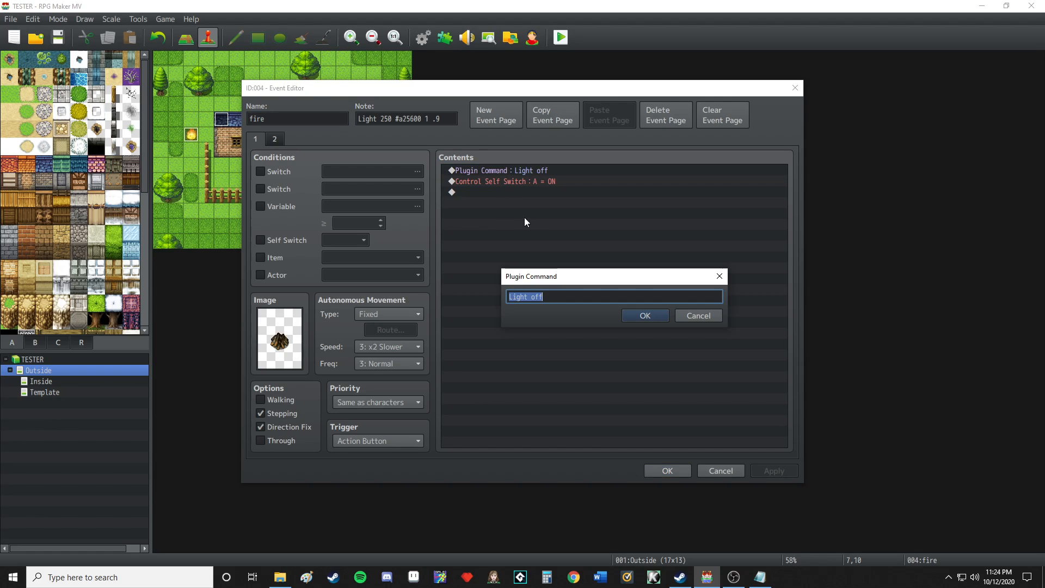
{"action": "left_click", "coordinate": [561, 295]}
{"action": "key", "text": "BackSpace"}
{"action": "key", "text": "BackSpace"}
{"action": "type", "text": "n"}
{"action": "left_click", "coordinate": [642, 315]}
- Change the plugin command on the fire event's page 2 to "Light off" and save the event
{"action": "left_click", "coordinate": [274, 139]}
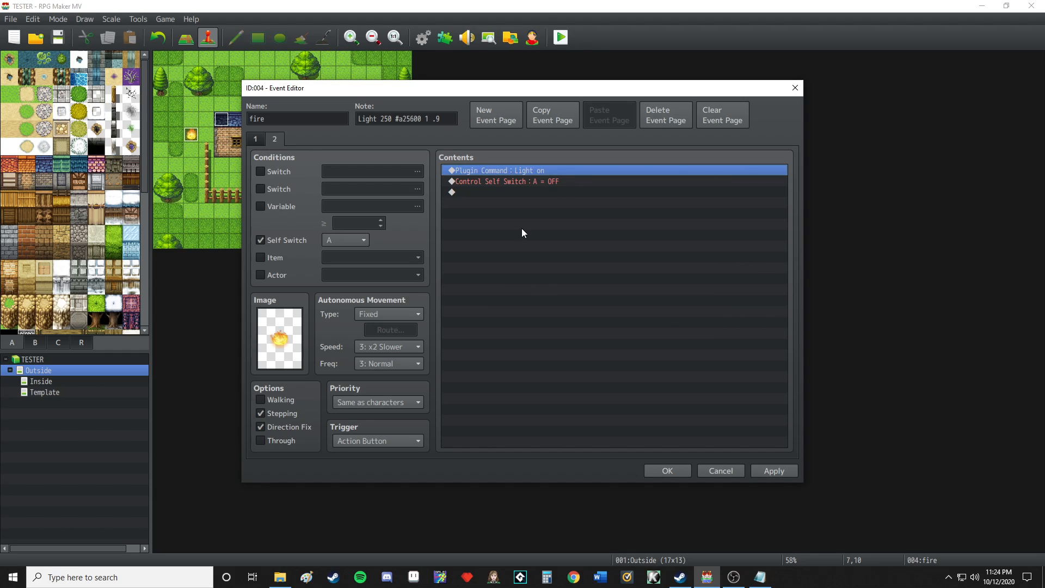
{"action": "key", "text": "Return"}
{"action": "left_click", "coordinate": [559, 296]}
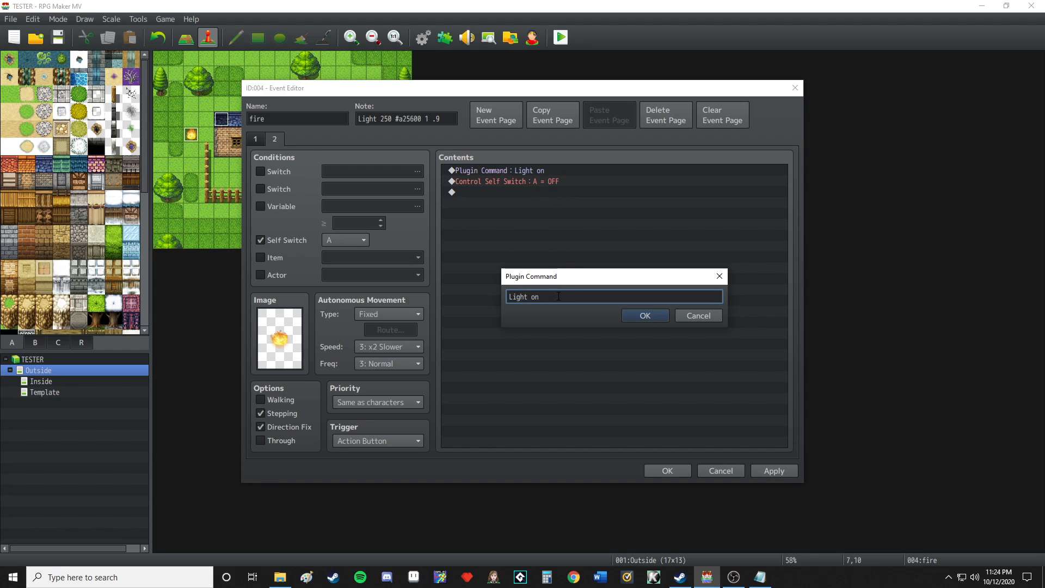
{"action": "key", "text": "BackSpace"}
{"action": "type", "text": "ff"}
{"action": "key", "text": "Return"}
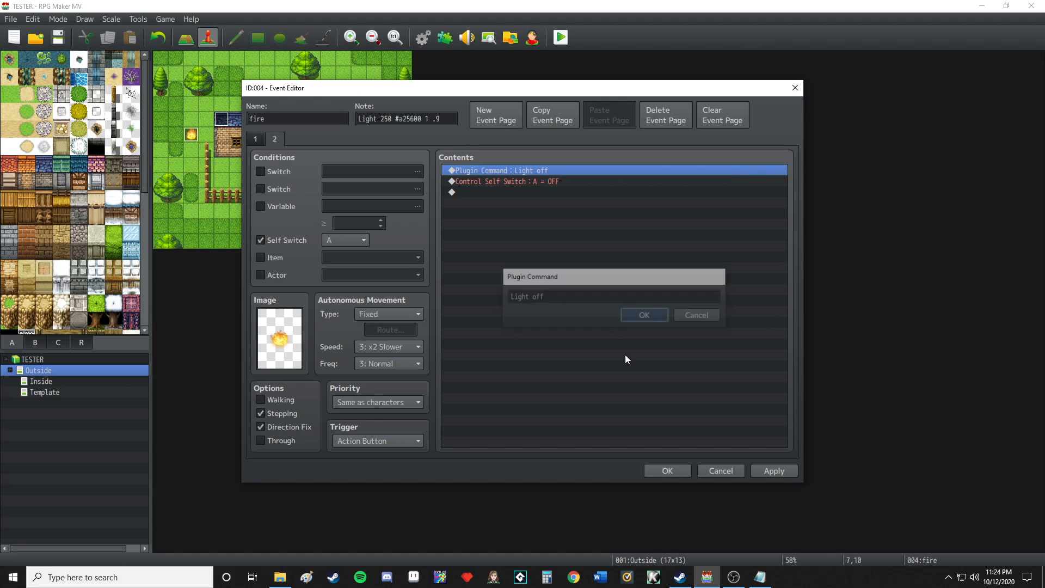
{"action": "left_click", "coordinate": [647, 476]}
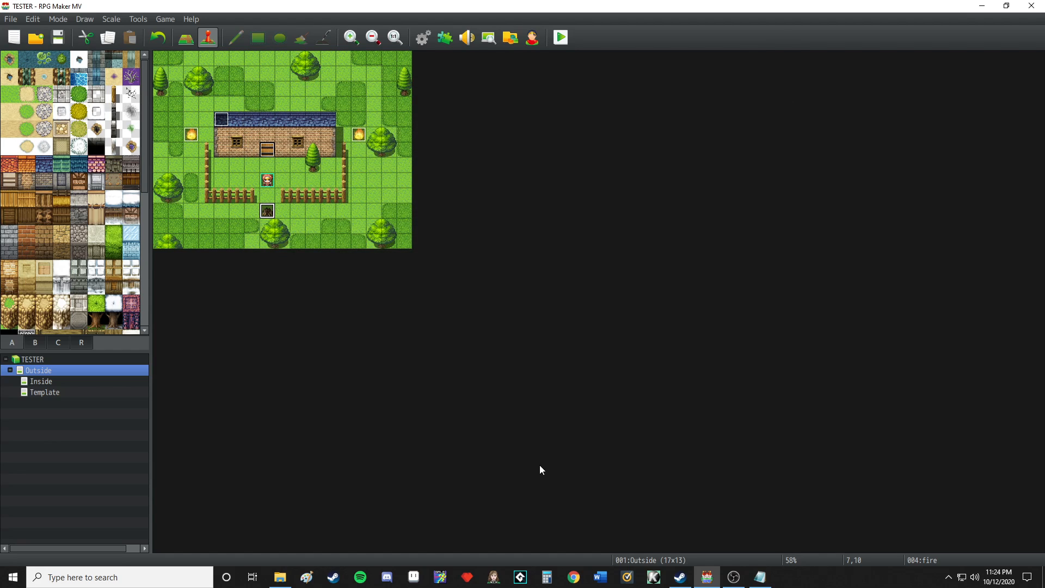
- Save the project and playtest a new game, operating the campfire and going in and out of the house to check its light, and close it
{"action": "left_click", "coordinate": [560, 40]}
{"action": "left_click", "coordinate": [465, 303]}
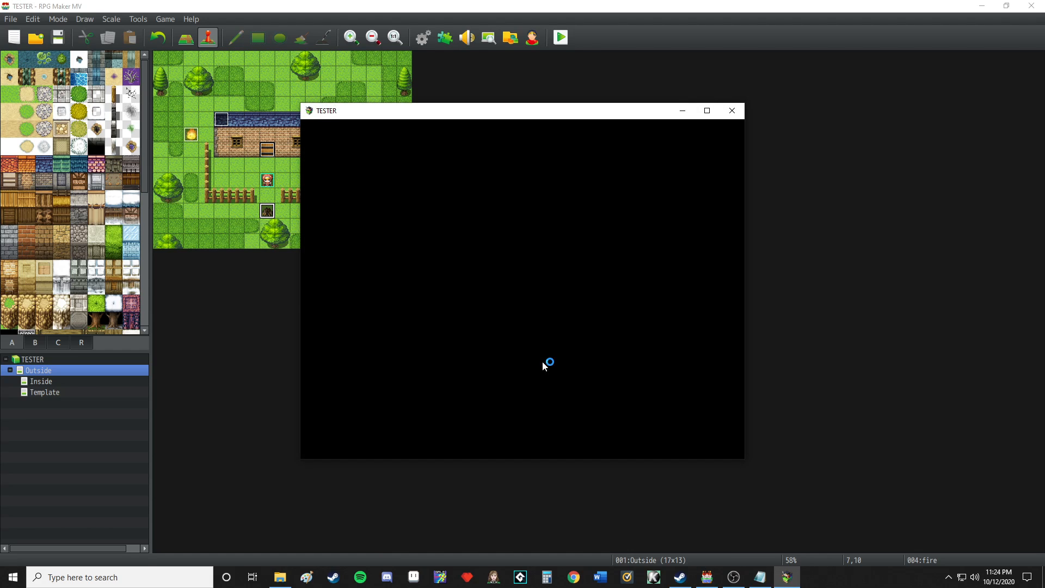
{"action": "left_click", "coordinate": [526, 348]}
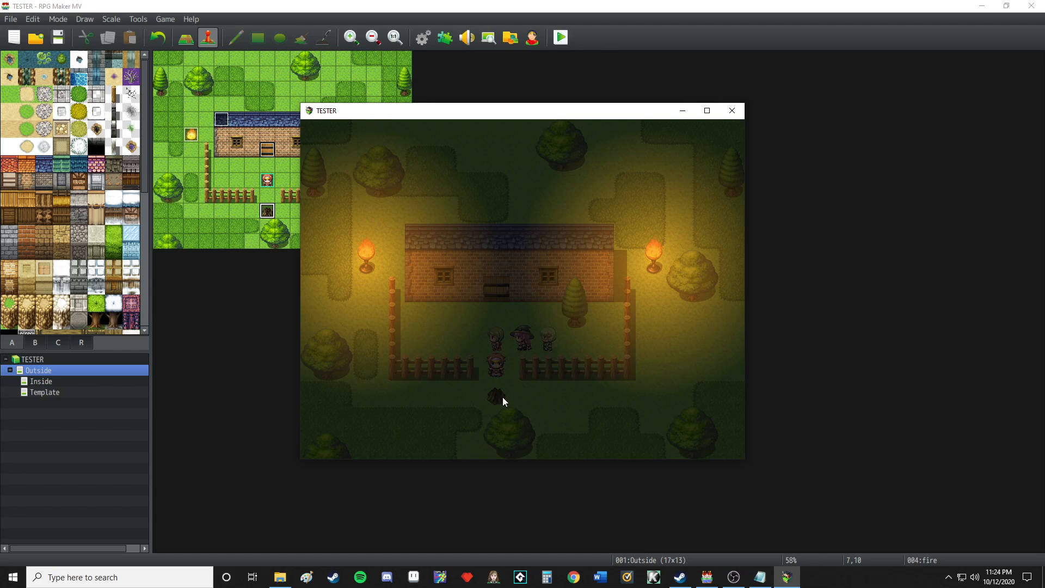
{"action": "key", "text": "Right"}
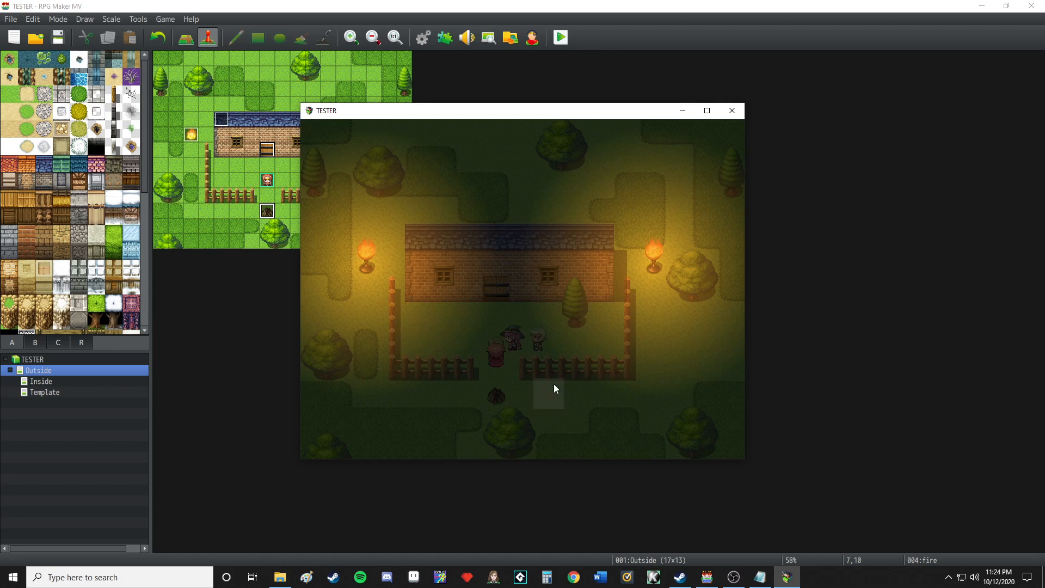
{"action": "left_click", "coordinate": [501, 278]}
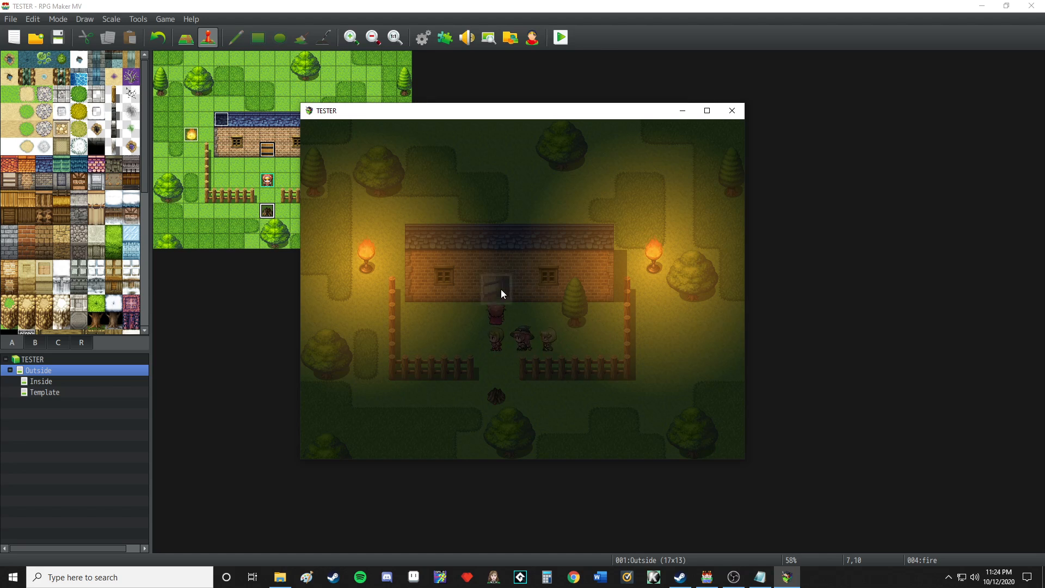
{"action": "left_click", "coordinate": [537, 439]}
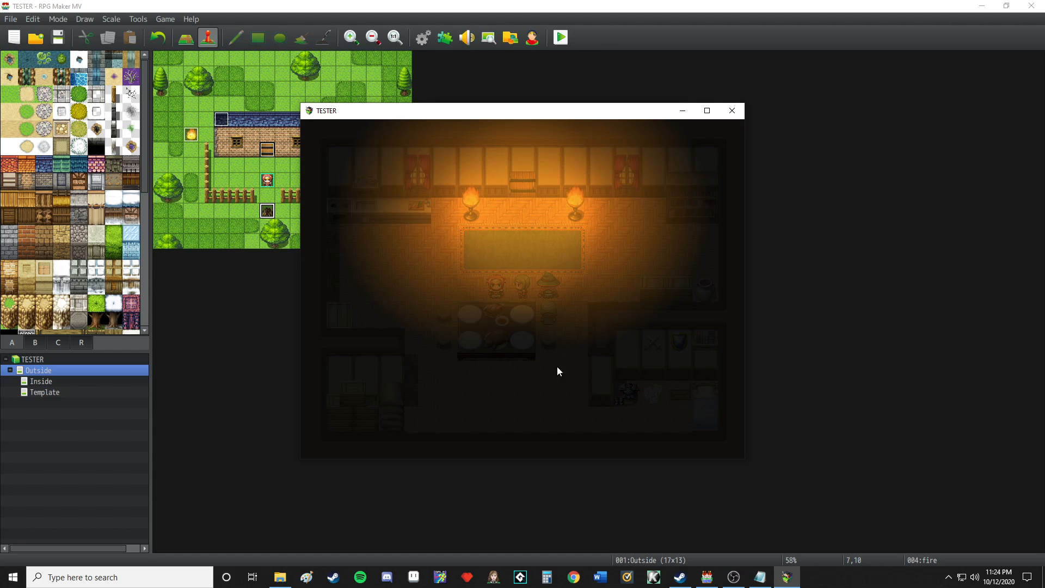
{"action": "left_click", "coordinate": [529, 189]}
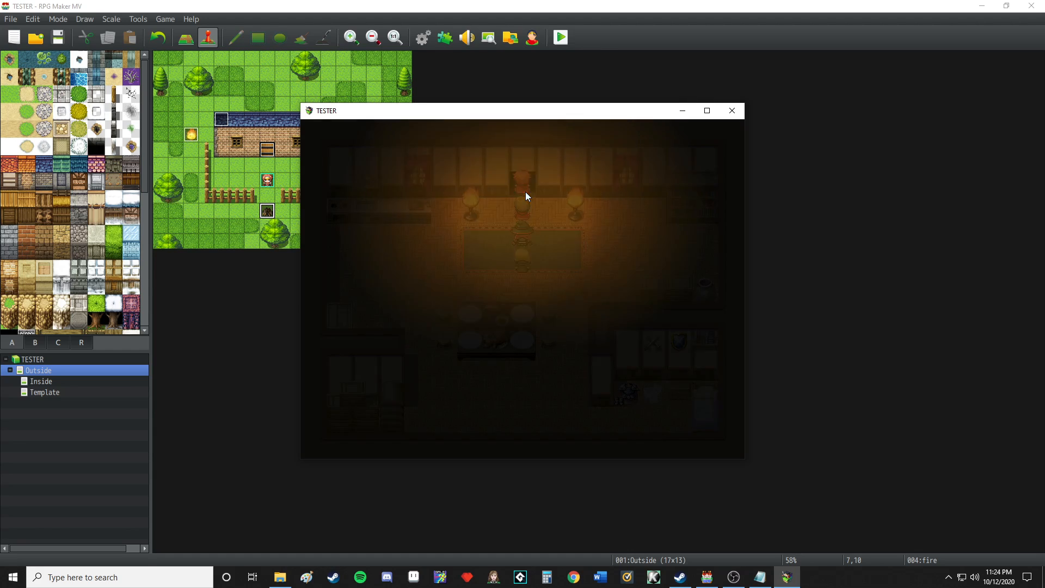
{"action": "left_click", "coordinate": [496, 396]}
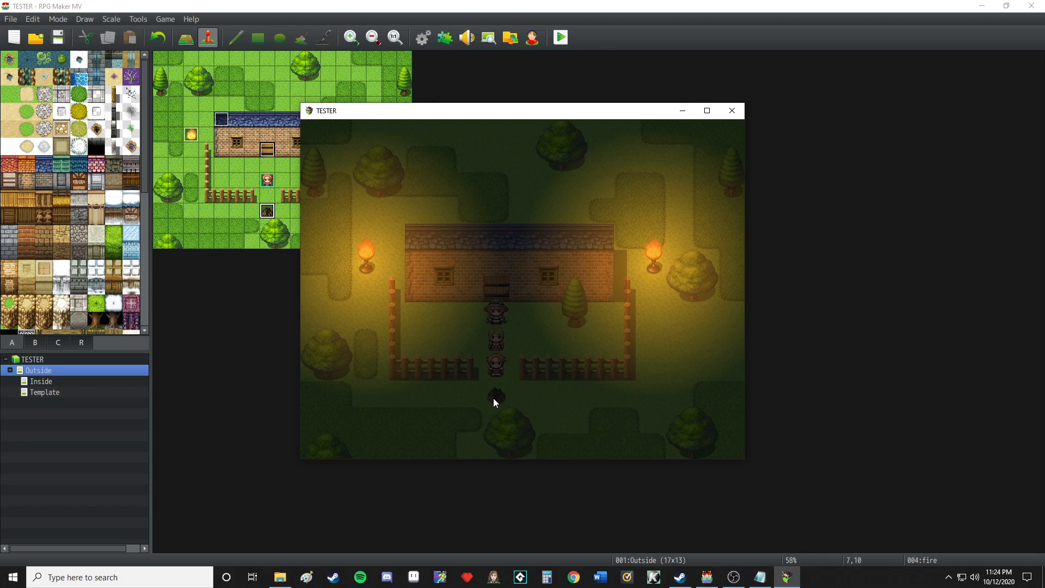
{"action": "left_click", "coordinate": [731, 110]}
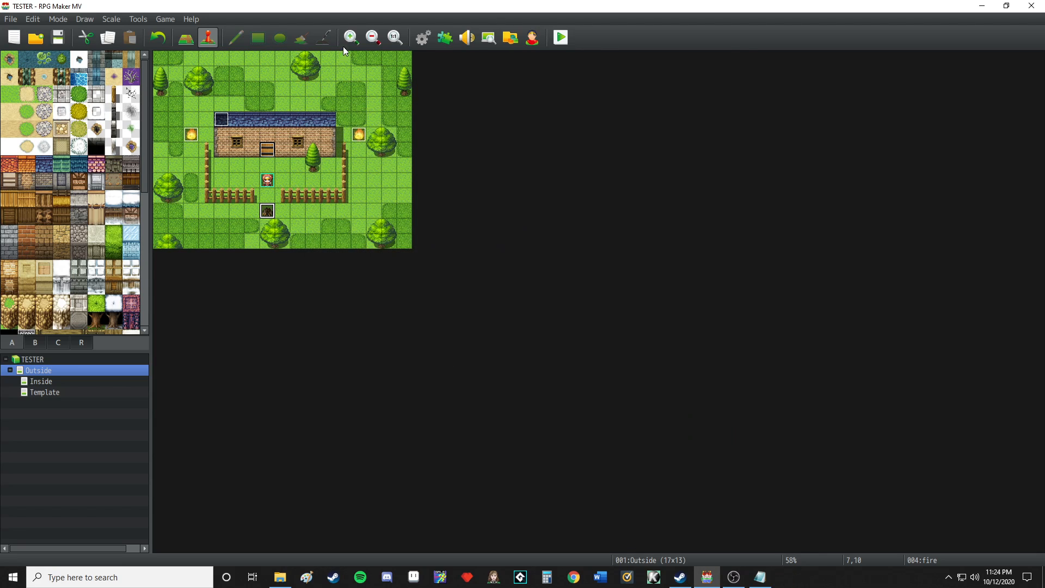
- Open the fire event to review the light ID in its note, and close the event
{"action": "right_click", "coordinate": [267, 212]}
{"action": "left_click", "coordinate": [278, 221]}
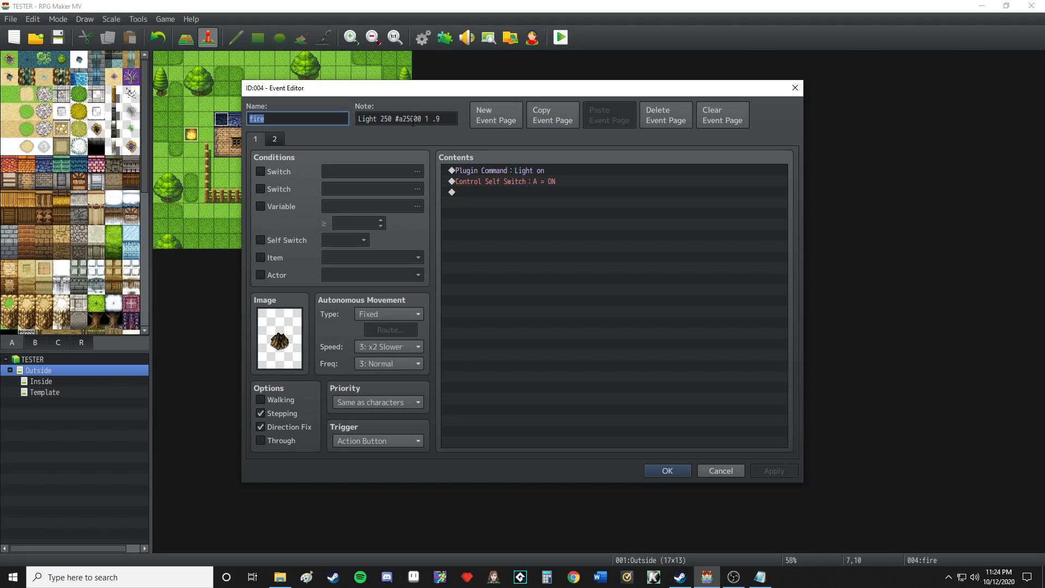
{"action": "left_click", "coordinate": [430, 118]}
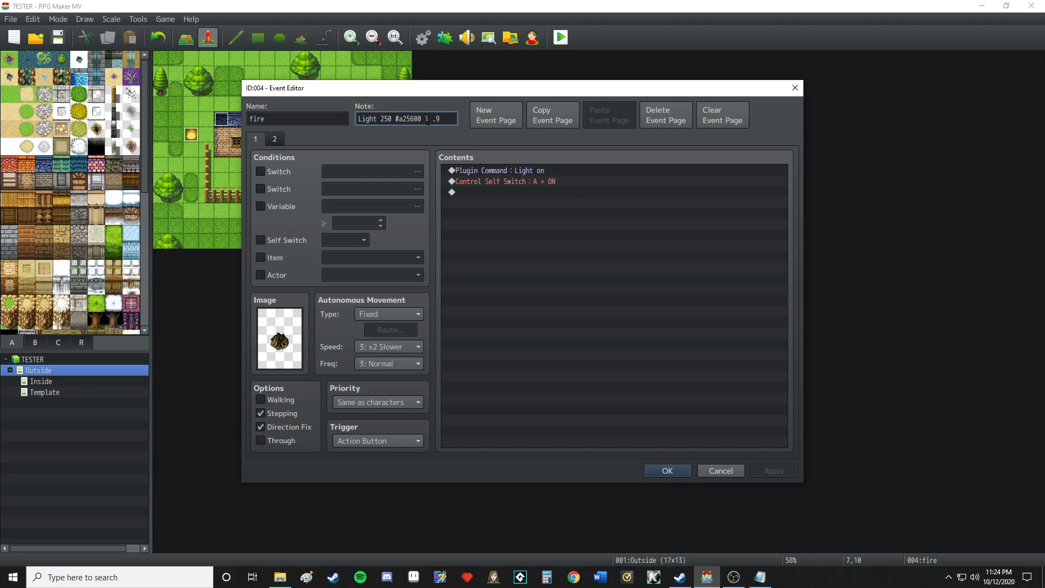
{"action": "right_click", "coordinate": [426, 118]}
{"action": "left_click", "coordinate": [436, 116]}
{"action": "left_click", "coordinate": [674, 471]}
- Open the Torch event west of the house to examine the ID value in its light note, and close it
{"action": "right_click", "coordinate": [197, 139]}
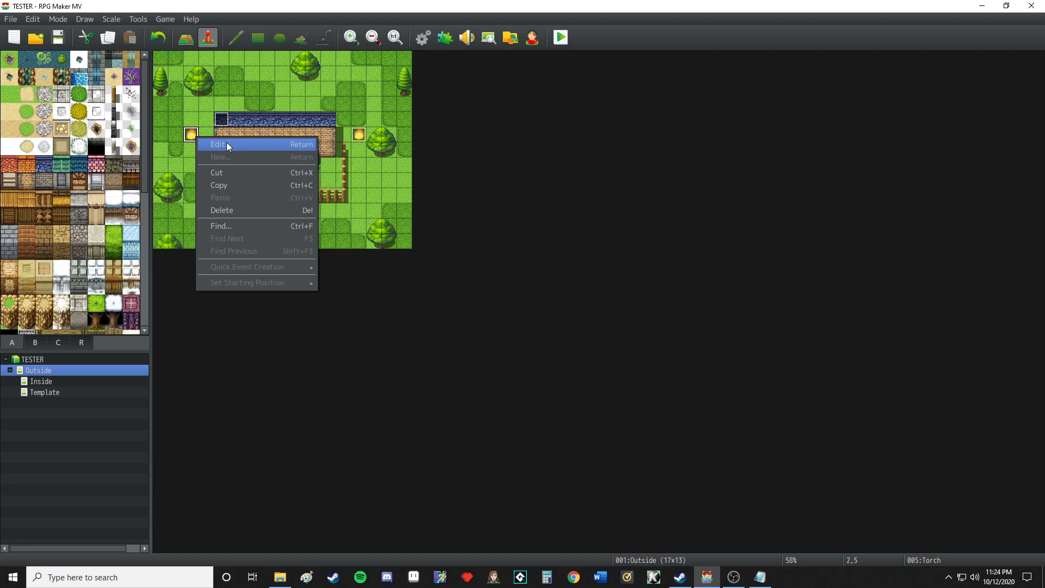
{"action": "left_click", "coordinate": [226, 142]}
{"action": "key", "text": "Tab"}
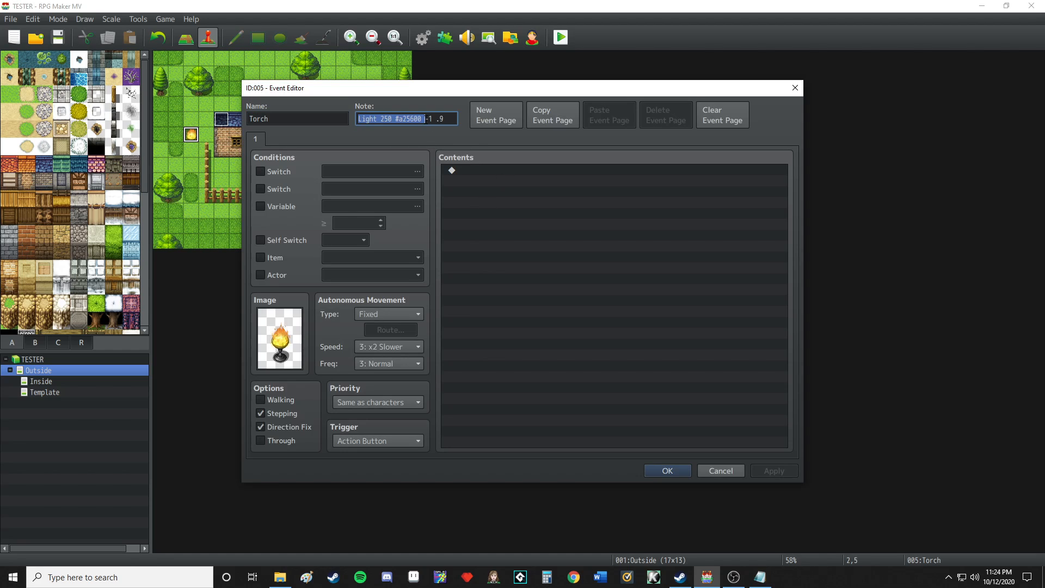
{"action": "double_click", "coordinate": [429, 118]}
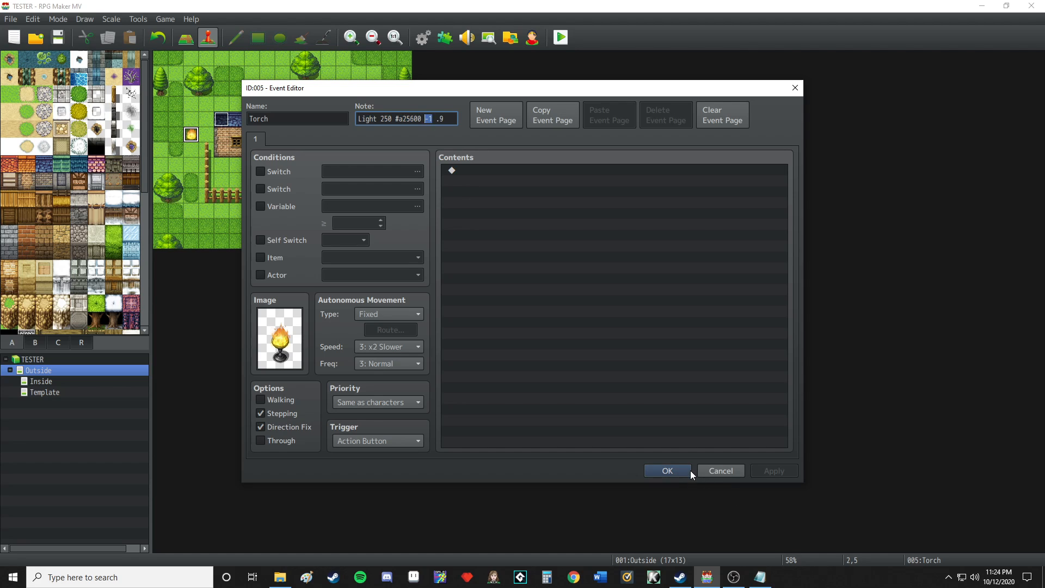
{"action": "left_click", "coordinate": [675, 470]}
- Open the MVNovaLighting plugin's help and read the section on lights with no IDs and the -1 value
{"action": "left_click", "coordinate": [444, 39]}
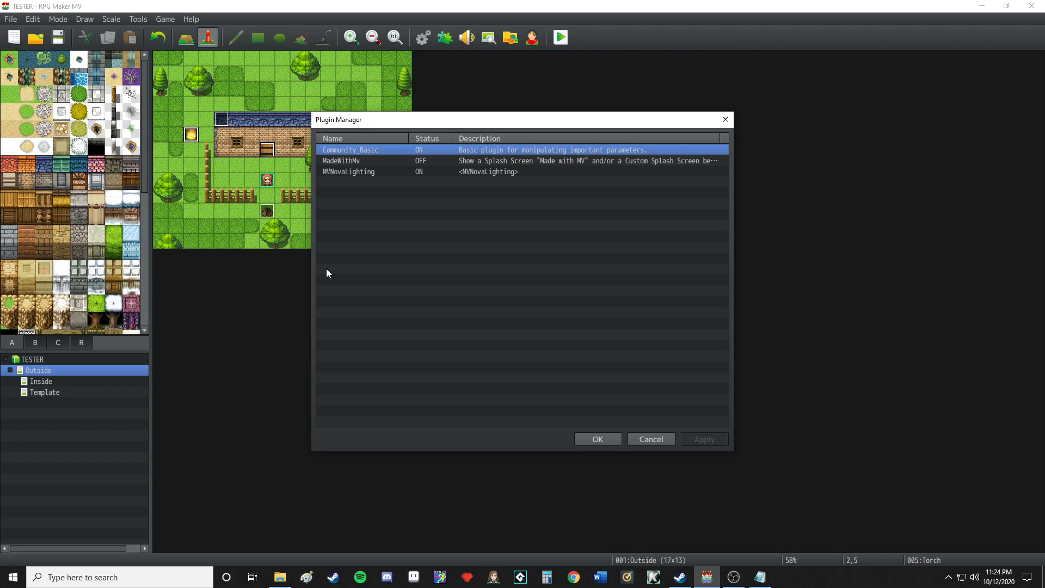
{"action": "double_click", "coordinate": [340, 171]}
{"action": "scroll", "coordinate": [333, 290], "scroll_direction": "down", "scroll_amount": 7}
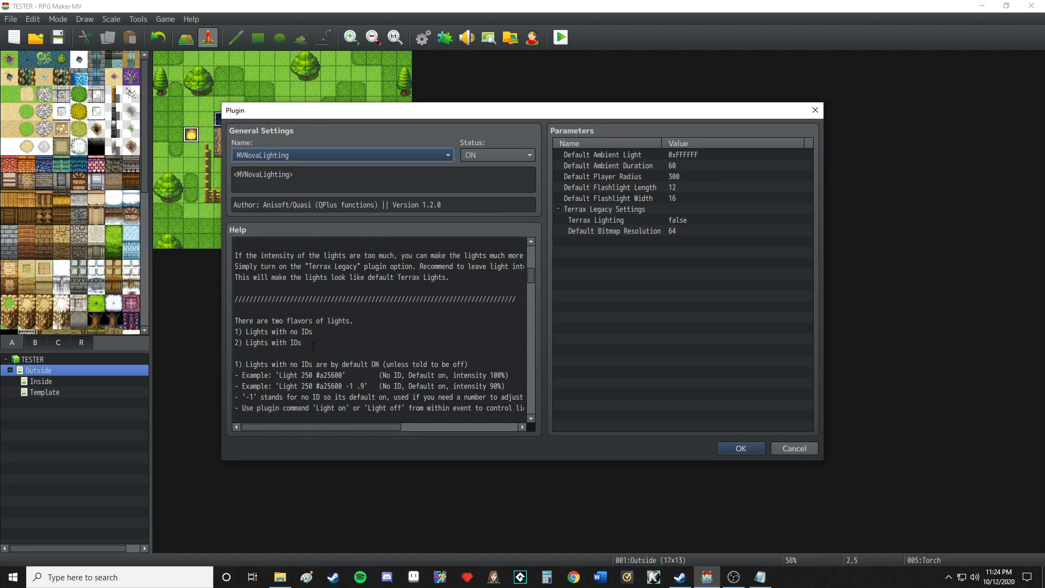
{"action": "left_click_drag", "start_coordinate": [302, 343], "coordinate": [236, 320]}
{"action": "scroll", "coordinate": [323, 330], "scroll_direction": "down", "scroll_amount": 1}
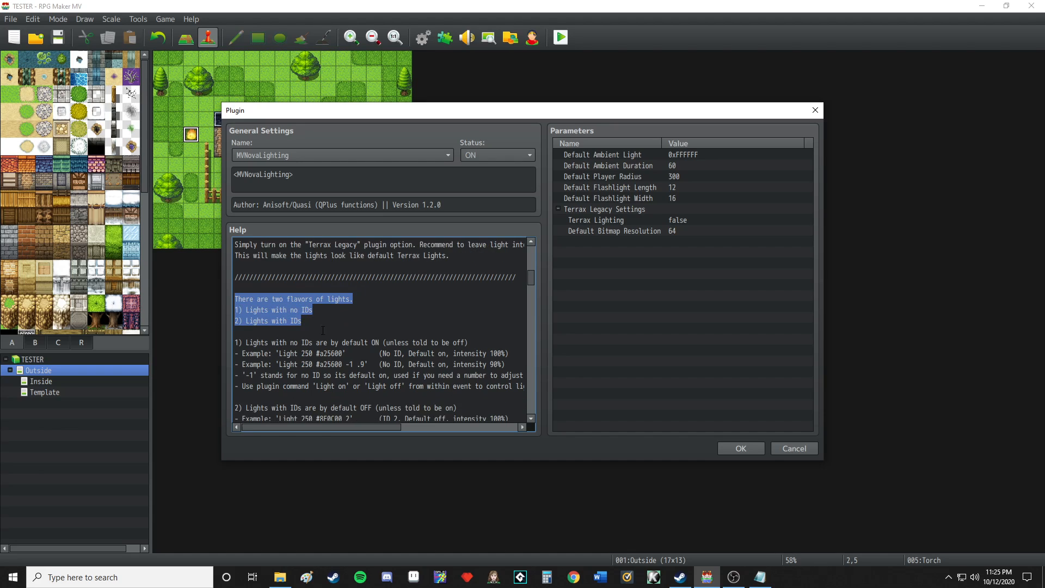
{"action": "left_click_drag", "start_coordinate": [473, 343], "coordinate": [154, 344]}
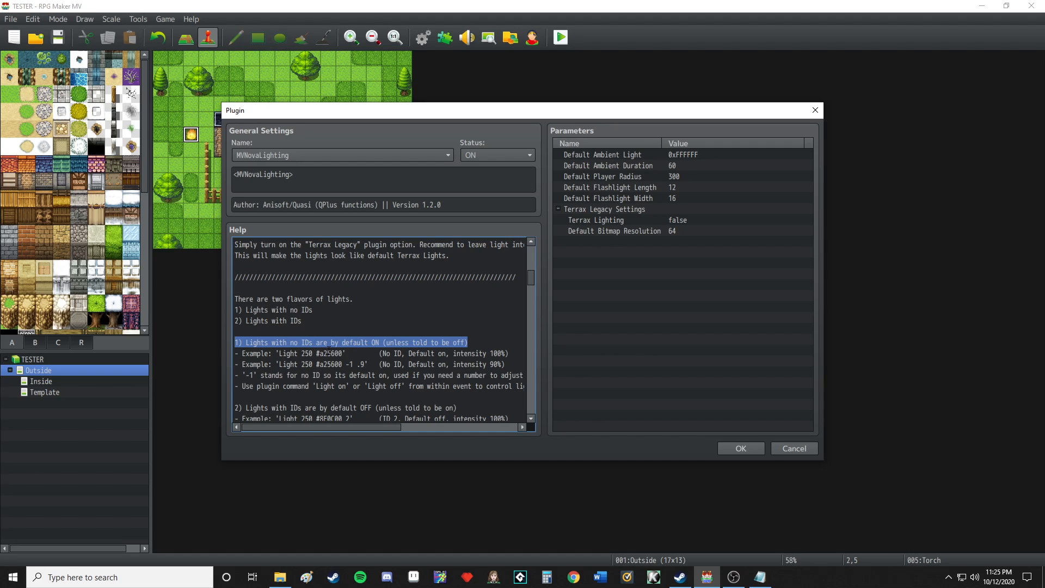
{"action": "scroll", "coordinate": [337, 375], "scroll_direction": "down", "scroll_amount": 1}
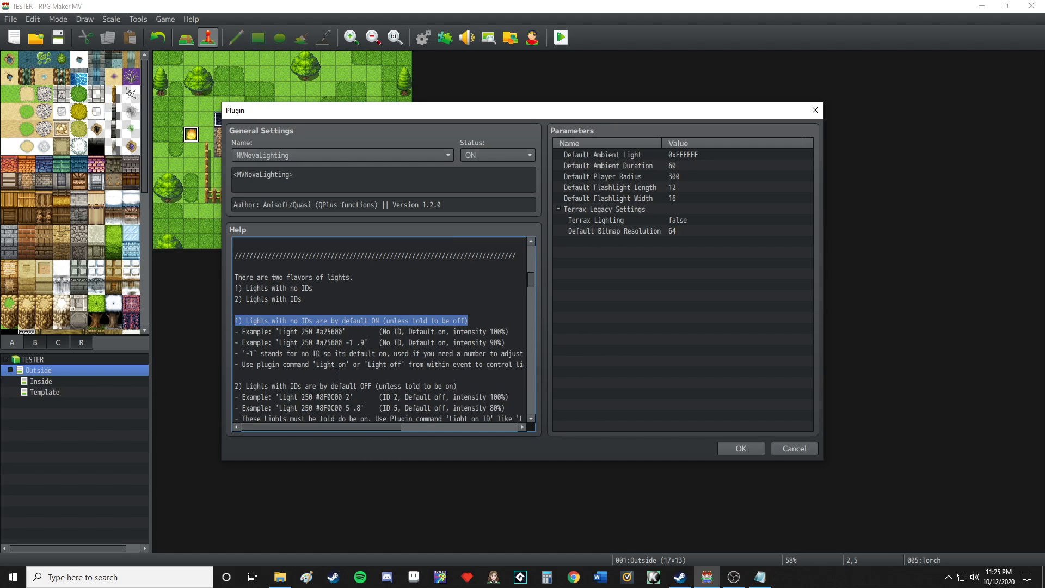
{"action": "double_click", "coordinate": [351, 343]}
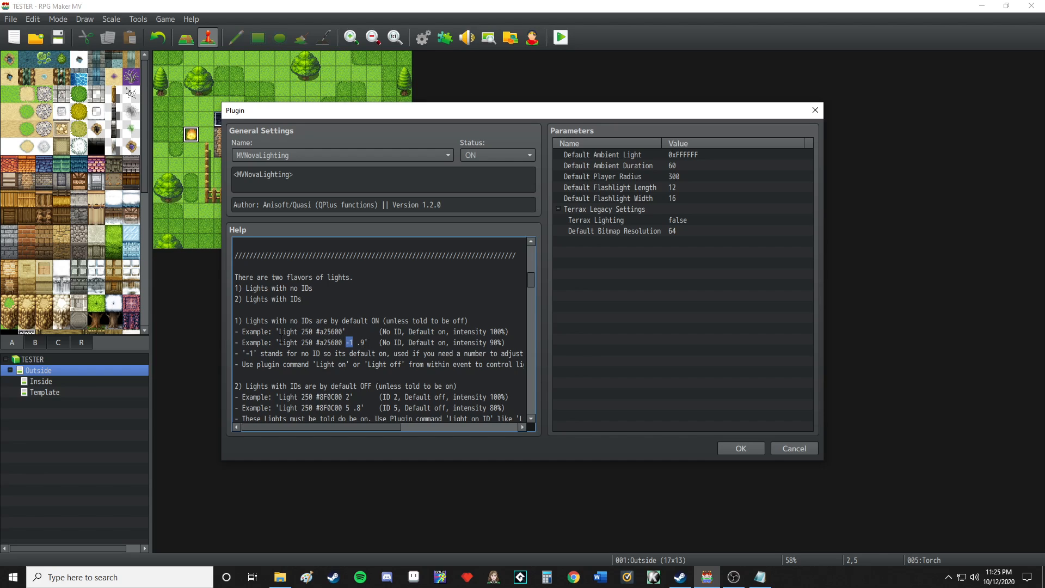
- Read the plugin help on lights with IDs, including the ID and intensity values in its examples, and close the plugin windows
{"action": "scroll", "coordinate": [328, 360], "scroll_direction": "down", "scroll_amount": 2}
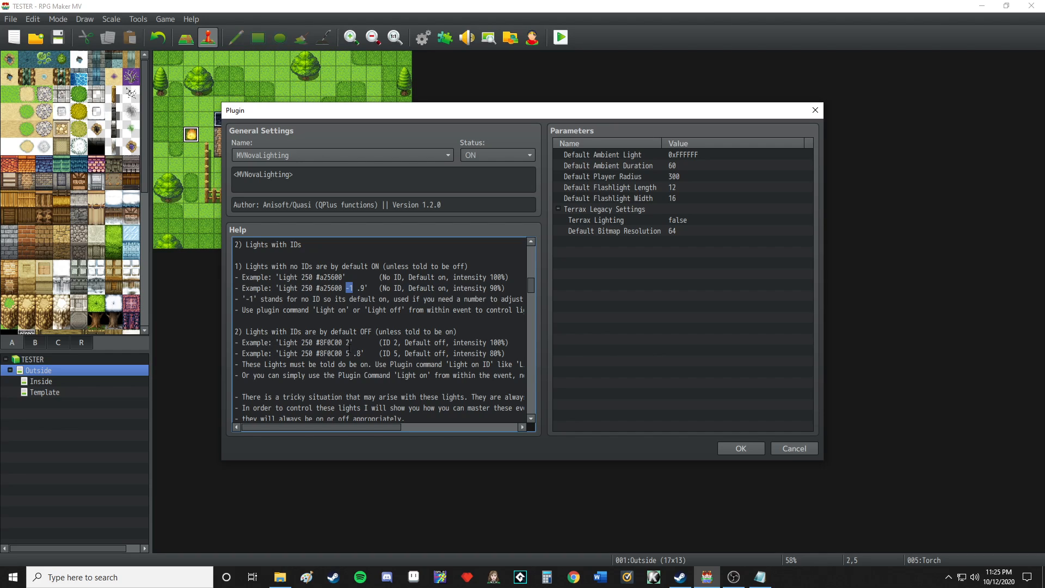
{"action": "double_click", "coordinate": [347, 343]}
{"action": "left_click", "coordinate": [346, 354]}
{"action": "right_click", "coordinate": [347, 353]}
{"action": "left_click", "coordinate": [350, 341]}
{"action": "left_click_drag", "start_coordinate": [361, 353], "coordinate": [353, 353]}
{"action": "scroll", "coordinate": [428, 353], "scroll_direction": "down", "scroll_amount": 1}
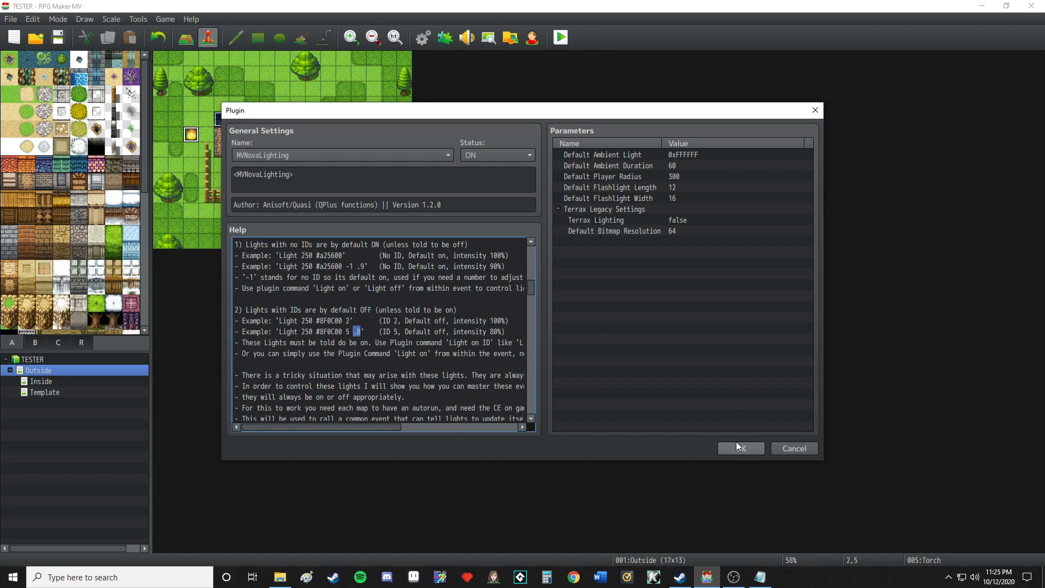
{"action": "left_click", "coordinate": [737, 445]}
{"action": "left_click", "coordinate": [592, 441]}
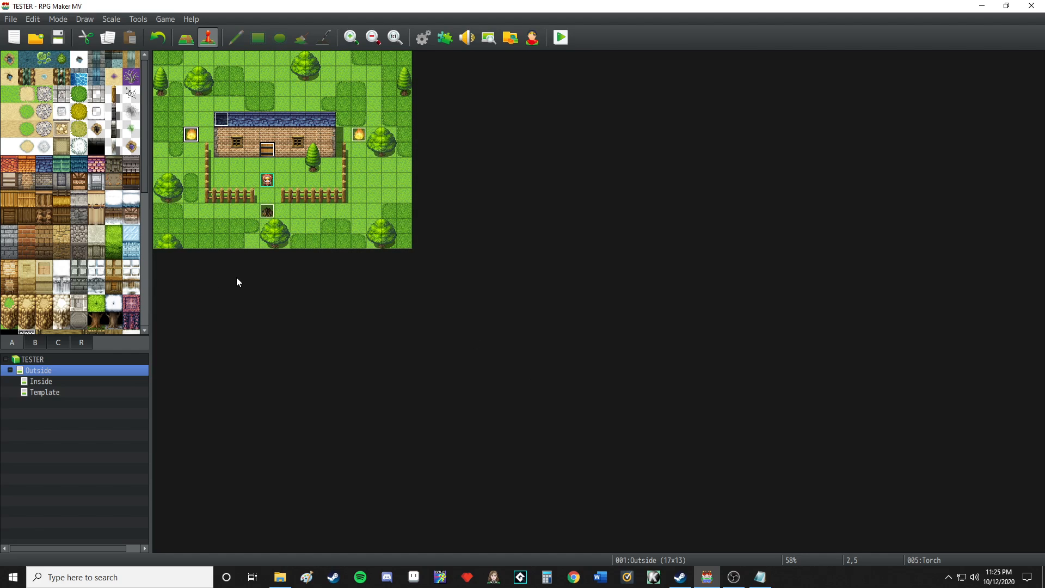
- Open the Outside map's Auto Run event to review its tint and light radius commands, and close it
{"action": "right_click", "coordinate": [221, 120]}
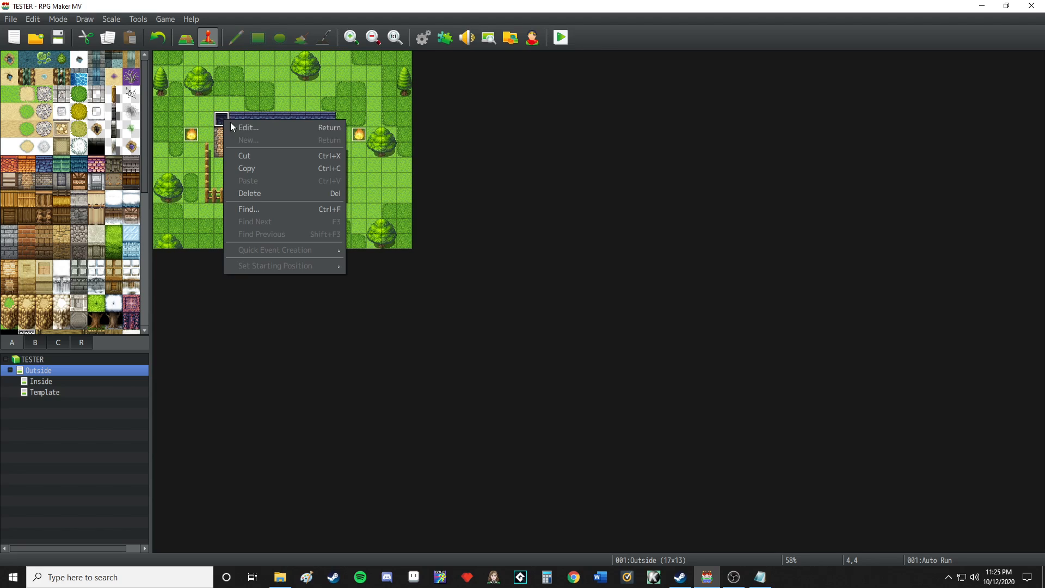
{"action": "left_click", "coordinate": [240, 125]}
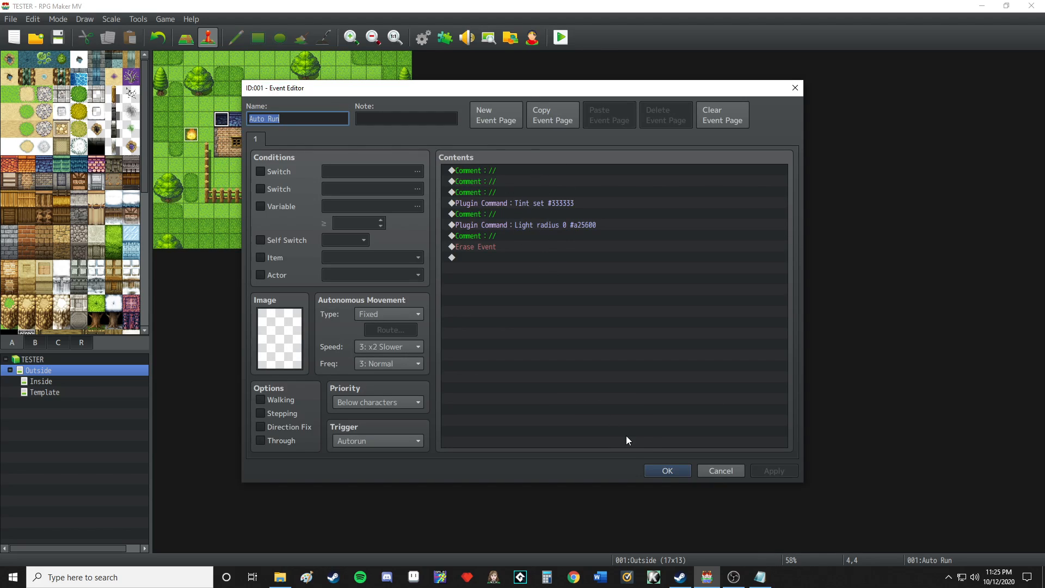
{"action": "left_click", "coordinate": [653, 472]}
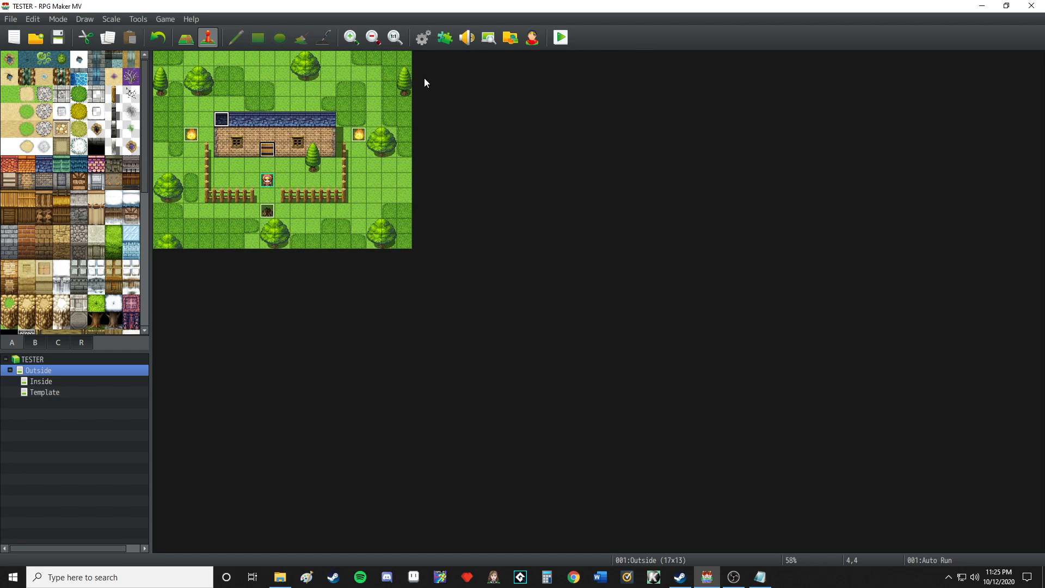
- Open the Common Events in the Database, look at entries 0003 and 0004, and close the Database
{"action": "left_click", "coordinate": [146, 18]}
{"action": "left_click", "coordinate": [149, 32]}
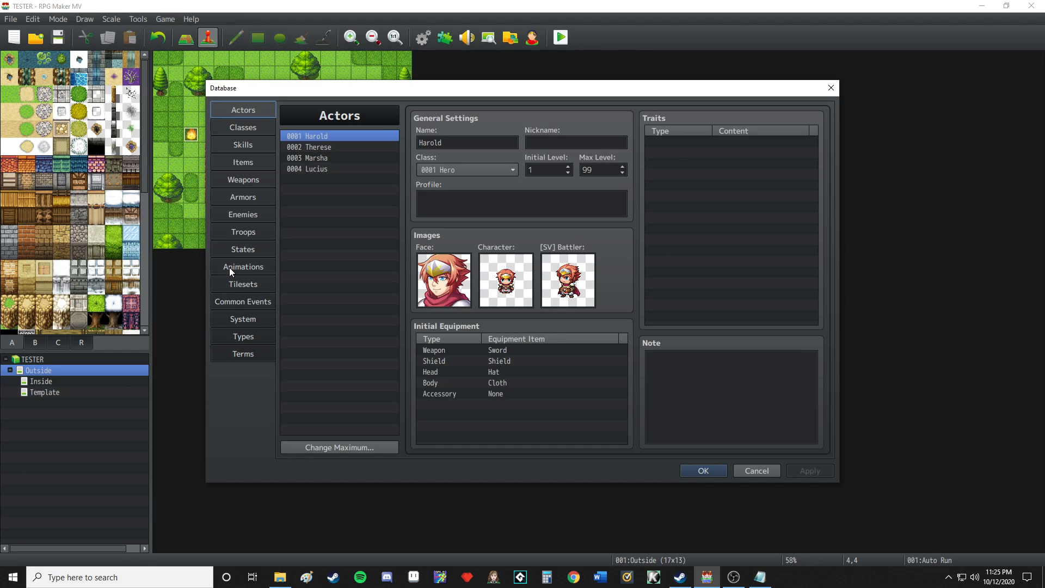
{"action": "left_click", "coordinate": [242, 301]}
{"action": "left_click", "coordinate": [328, 158]}
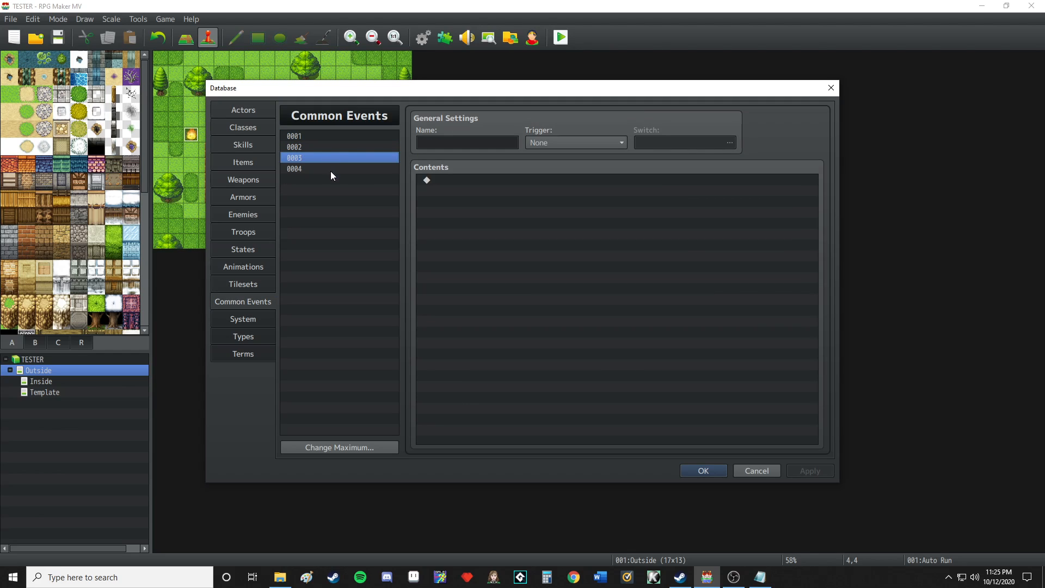
{"action": "left_click", "coordinate": [336, 168]}
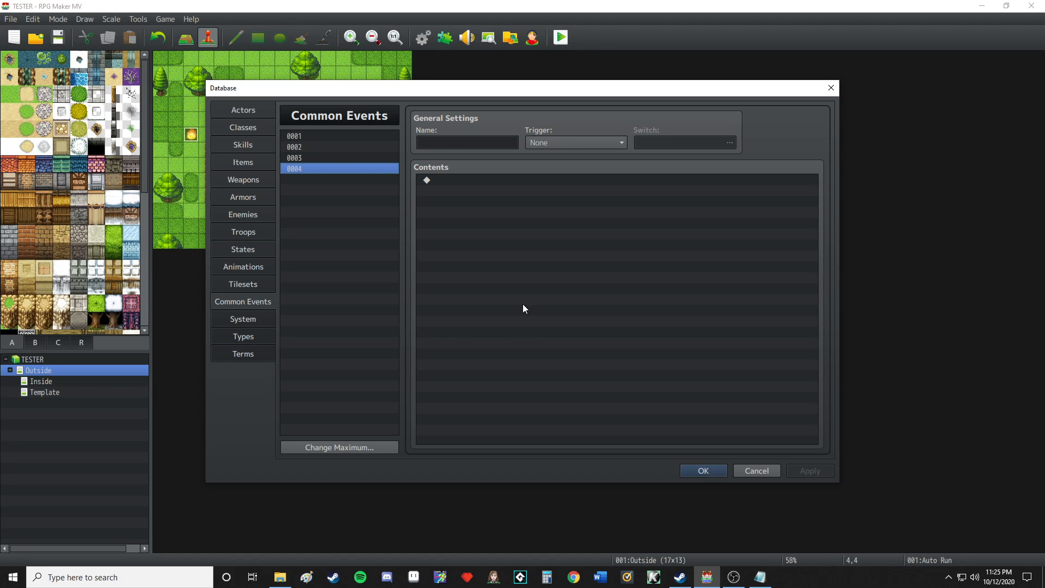
{"action": "left_click", "coordinate": [691, 472]}
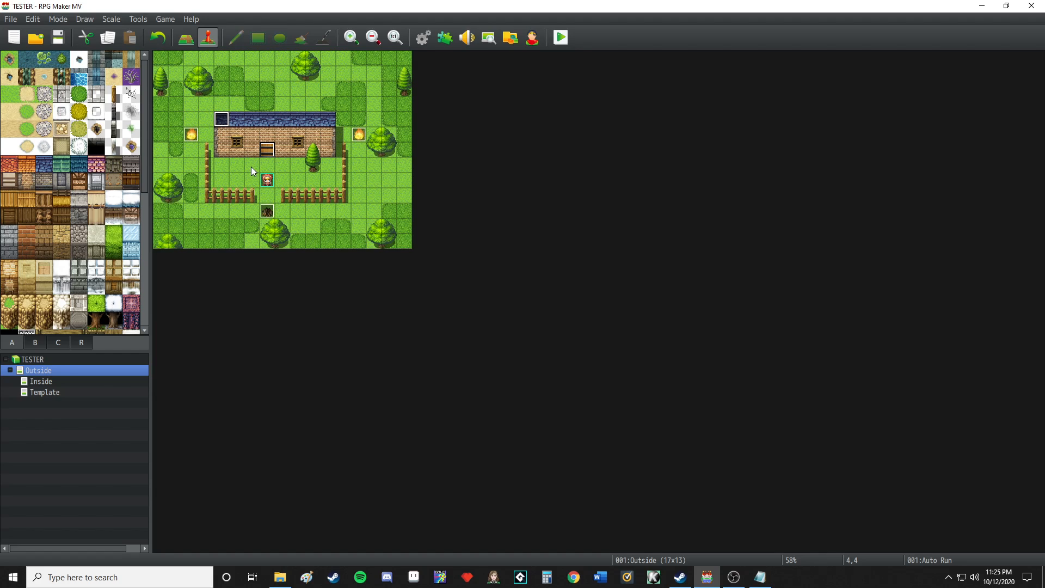
- Review the tint and light radius commands in the Outside map's Auto Run event, close it, and open the Template map
{"action": "right_click", "coordinate": [219, 129]}
{"action": "left_click", "coordinate": [229, 131]}
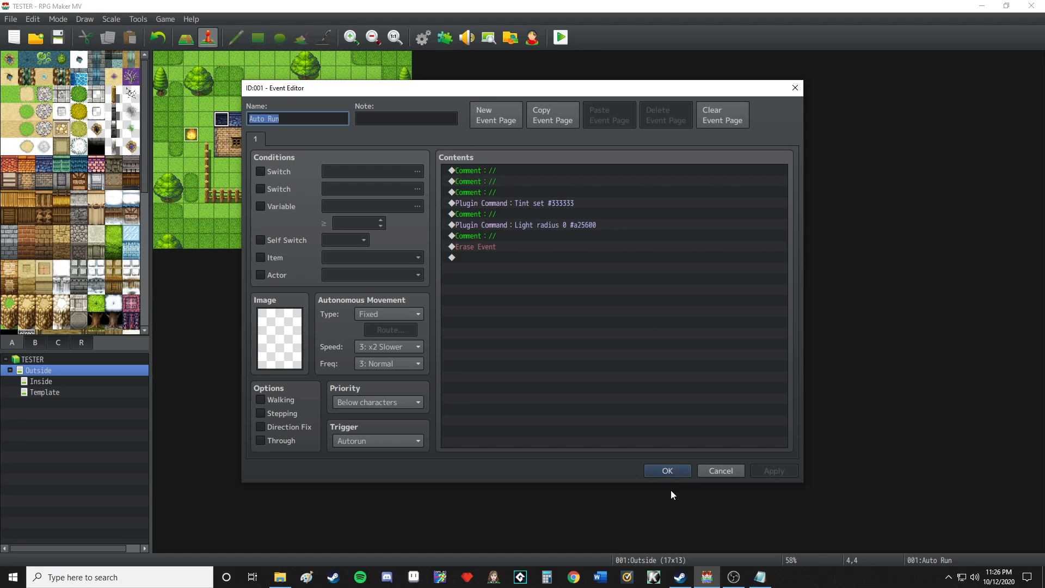
{"action": "left_click", "coordinate": [665, 472]}
{"action": "left_click", "coordinate": [34, 360]}
{"action": "left_click", "coordinate": [66, 392]}
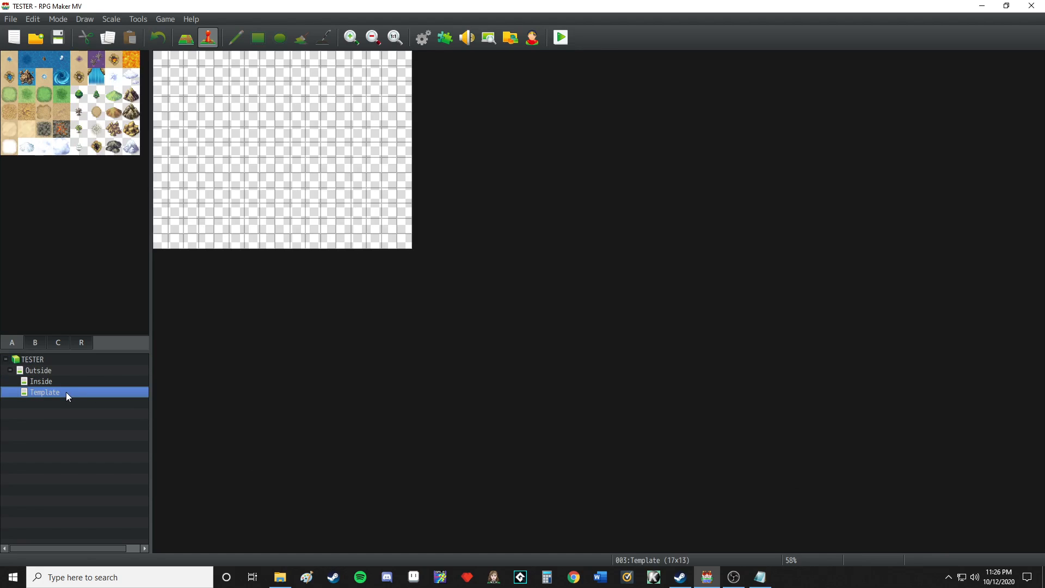
- Open the MVNovaLighting plugin's help and look through the setup instructions and the two flavors of lights
{"action": "left_click", "coordinate": [445, 37]}
{"action": "double_click", "coordinate": [409, 171]}
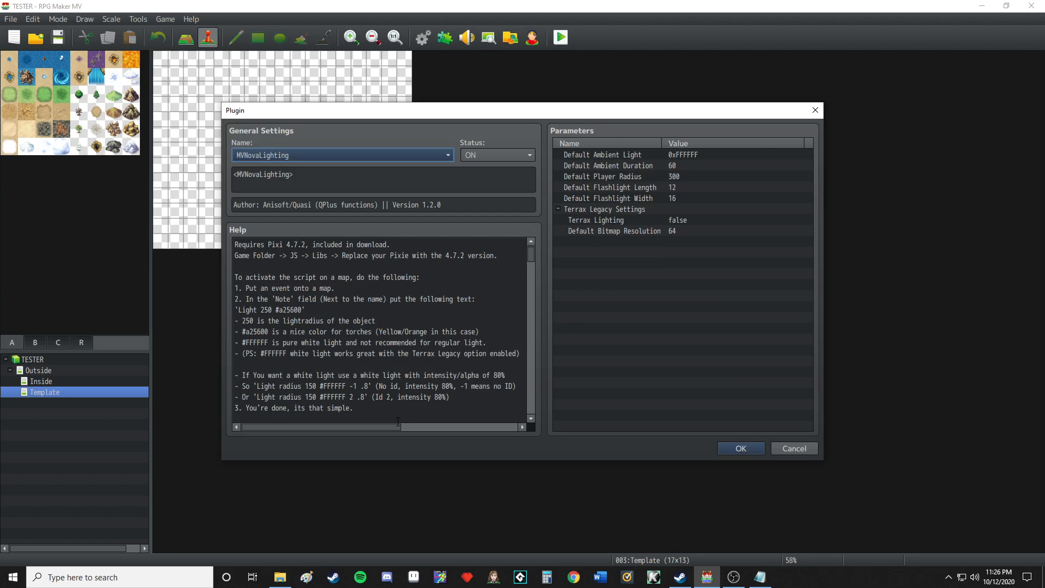
{"action": "scroll", "coordinate": [346, 355], "scroll_direction": "down", "scroll_amount": 11}
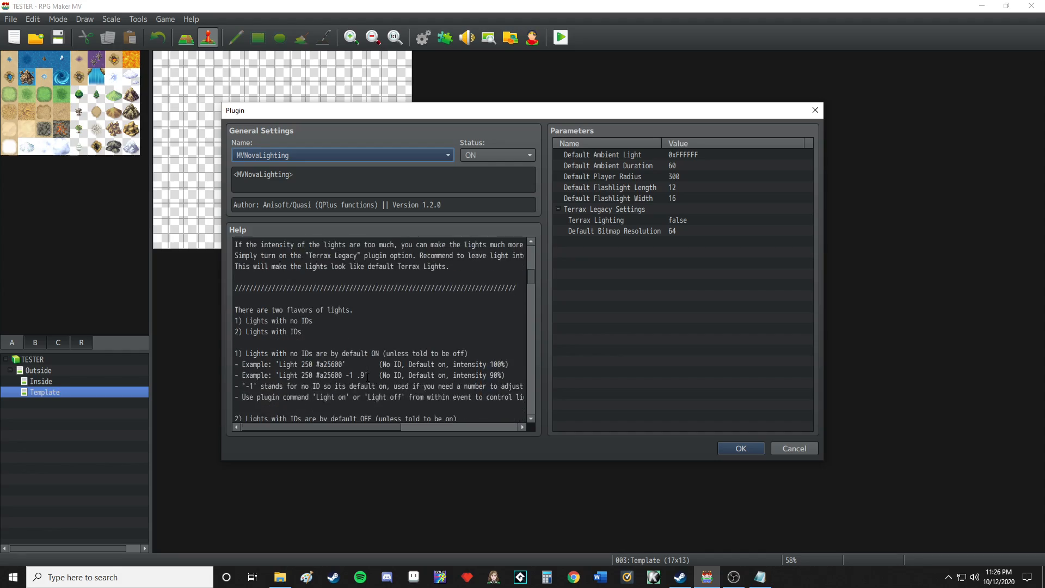
{"action": "scroll", "coordinate": [367, 377], "scroll_direction": "down", "scroll_amount": 1}
- Switch to the MV Nova Lighting Writeup in Notepad and read the Yanfly Copy Event and Spawn Event compatibility notes and links
{"action": "left_click", "coordinate": [760, 577]}
{"action": "scroll", "coordinate": [356, 437], "scroll_direction": "down", "scroll_amount": 15}
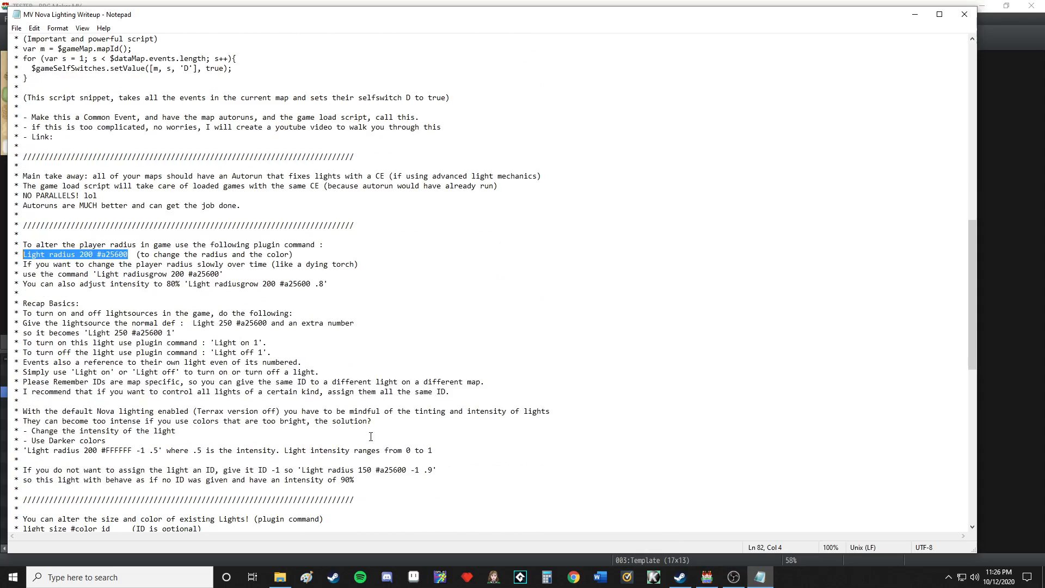
{"action": "scroll", "coordinate": [356, 437], "scroll_direction": "down", "scroll_amount": 7}
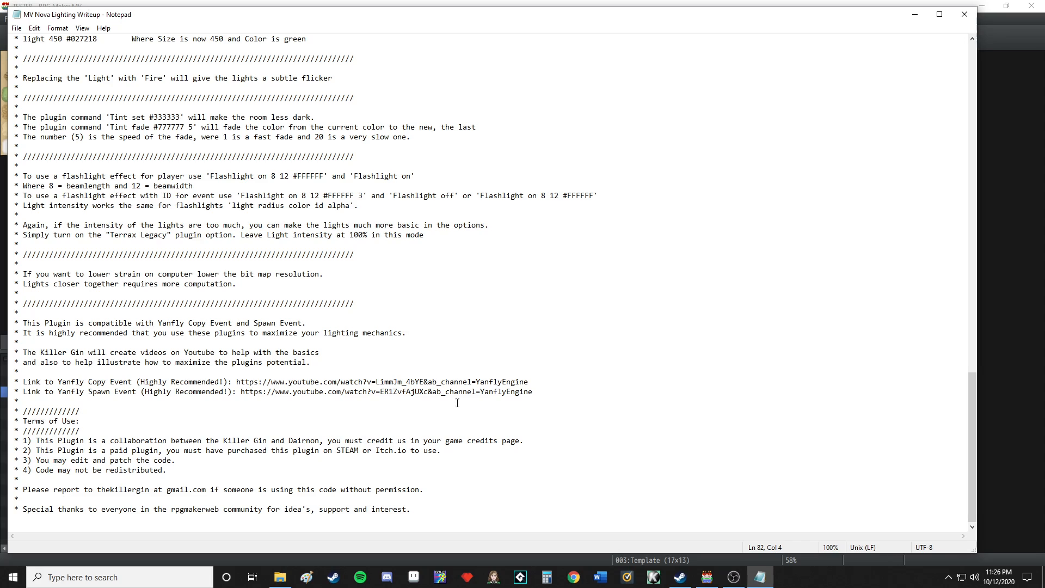
{"action": "left_click_drag", "start_coordinate": [533, 392], "coordinate": [11, 323]}
{"action": "left_click_drag", "start_coordinate": [196, 325], "coordinate": [241, 325]}
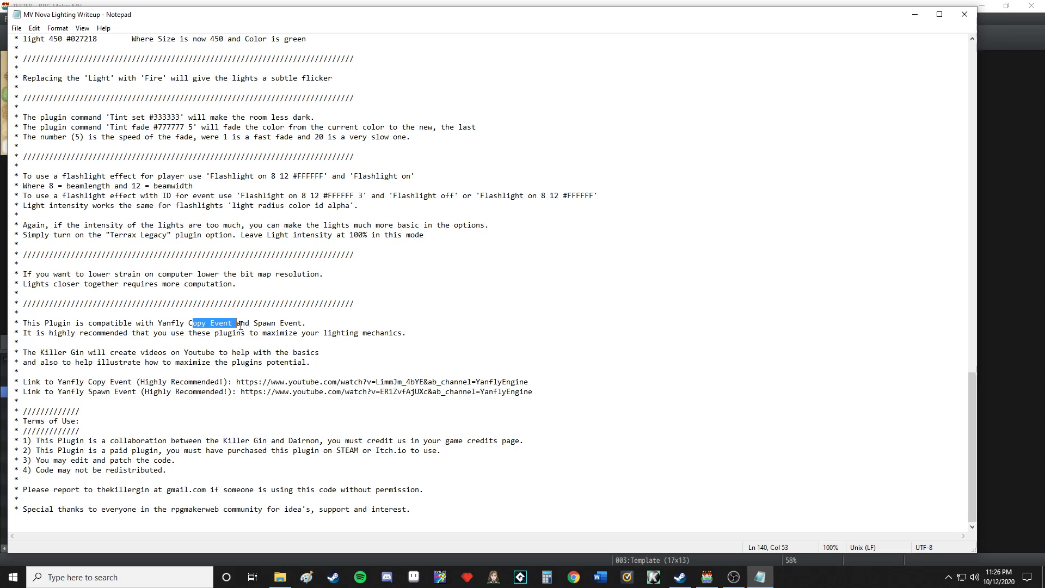
{"action": "left_click_drag", "start_coordinate": [306, 323], "coordinate": [259, 323]}
{"action": "left_click_drag", "start_coordinate": [533, 392], "coordinate": [10, 382]}
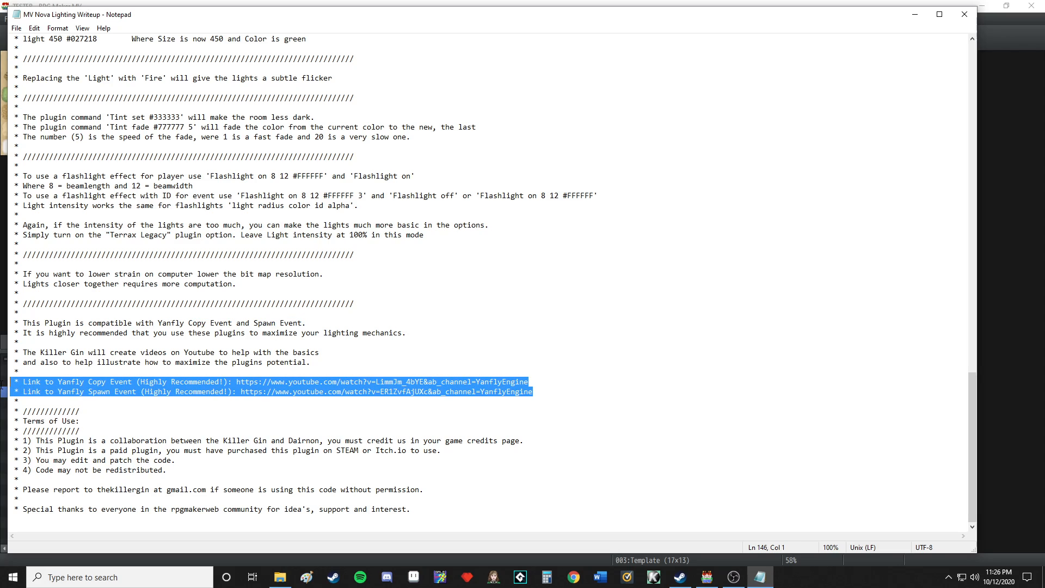
{"action": "left_click", "coordinate": [116, 391]}
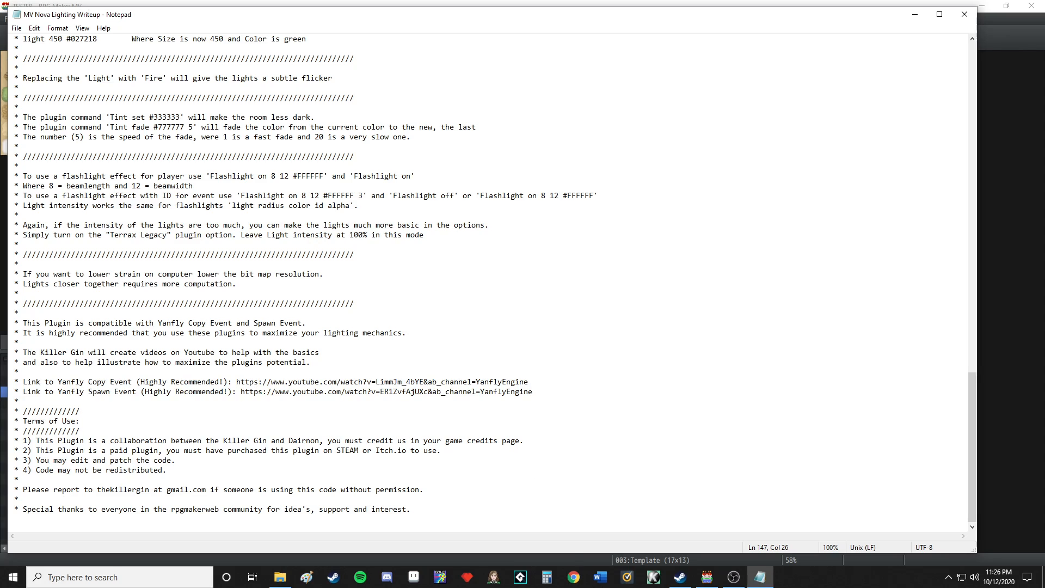
- Return to RPG Maker MV, skim the MVNovaLighting help from the terms of use back to the setup instructions, and close the plugin windows
{"action": "left_click", "coordinate": [707, 576]}
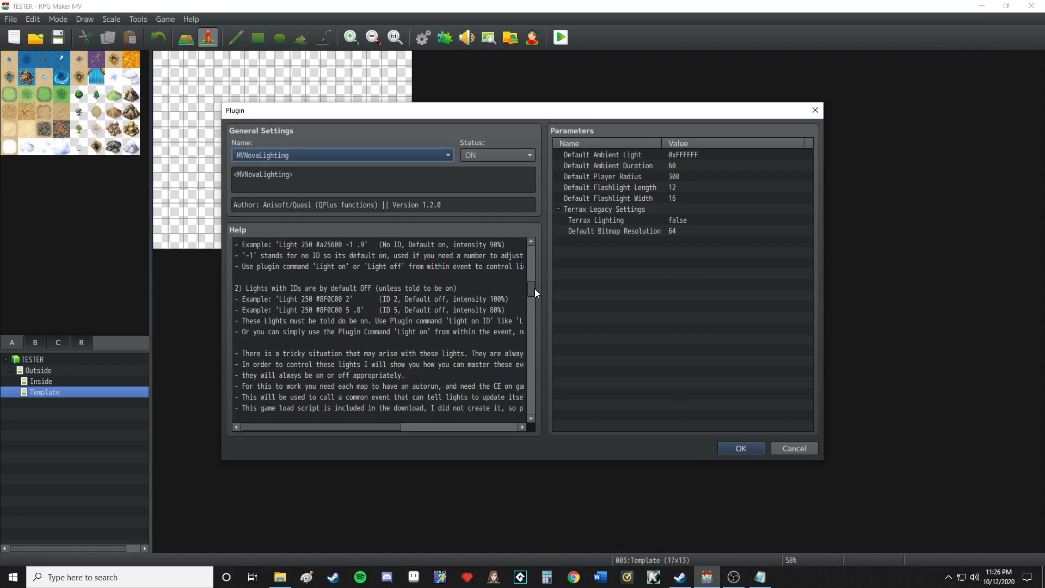
{"action": "left_click_drag", "start_coordinate": [532, 289], "coordinate": [531, 407]}
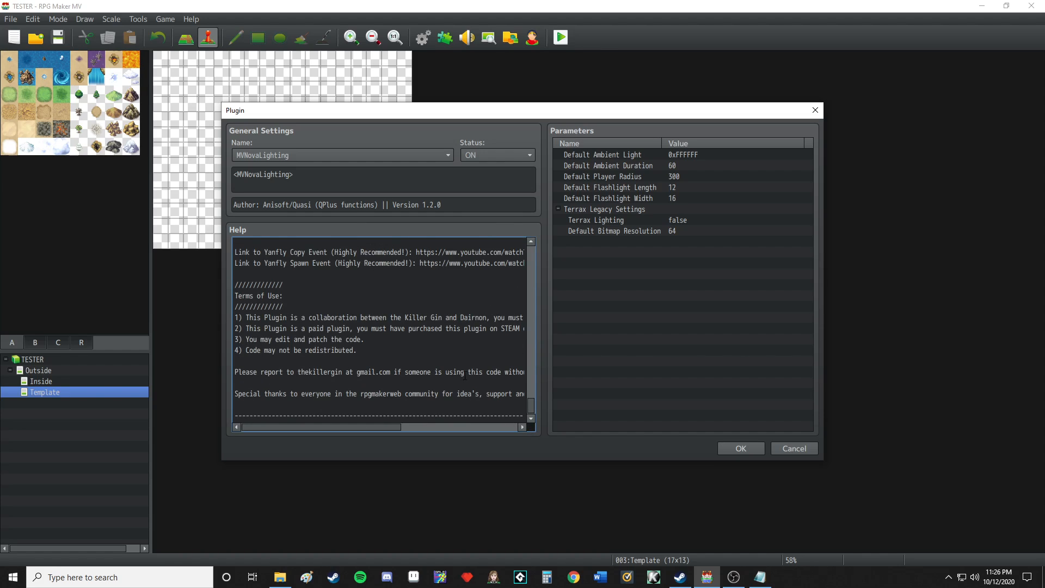
{"action": "scroll", "coordinate": [466, 374], "scroll_direction": "up", "scroll_amount": 7}
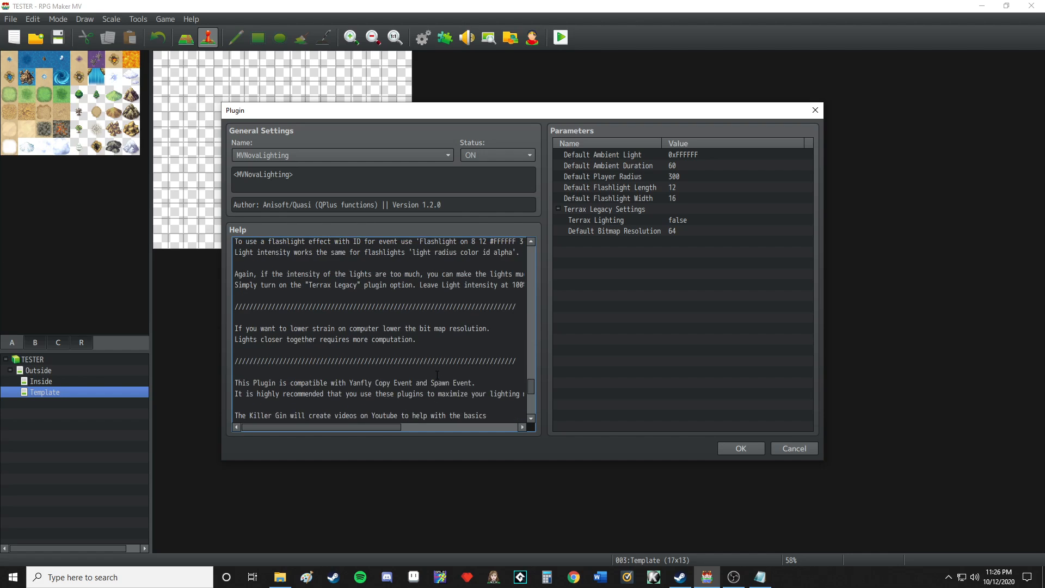
{"action": "scroll", "coordinate": [437, 375], "scroll_direction": "up", "scroll_amount": 1}
{"action": "scroll", "coordinate": [499, 365], "scroll_direction": "up", "scroll_amount": 2}
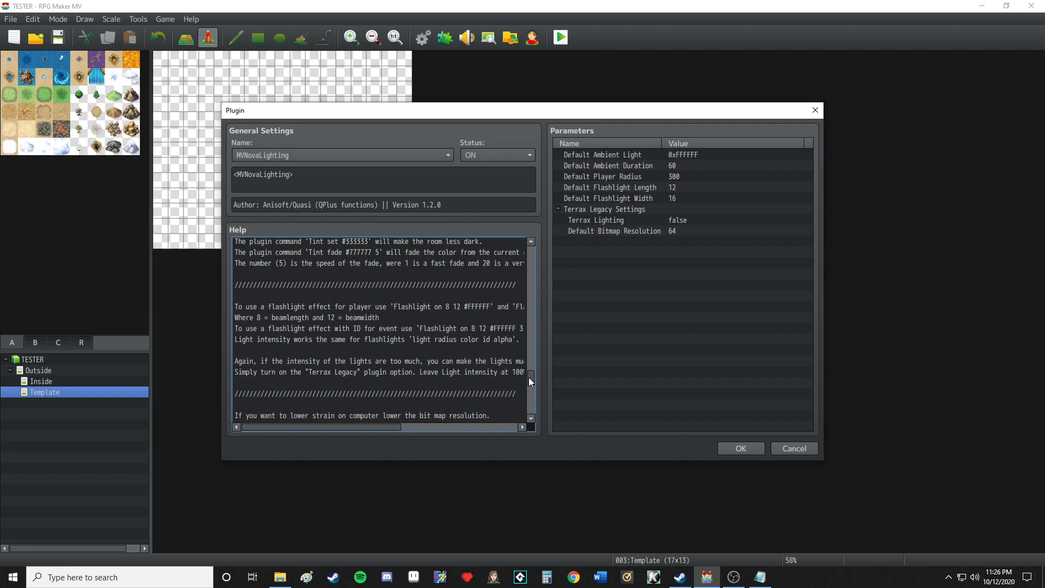
{"action": "left_click_drag", "start_coordinate": [531, 381], "coordinate": [521, 243]}
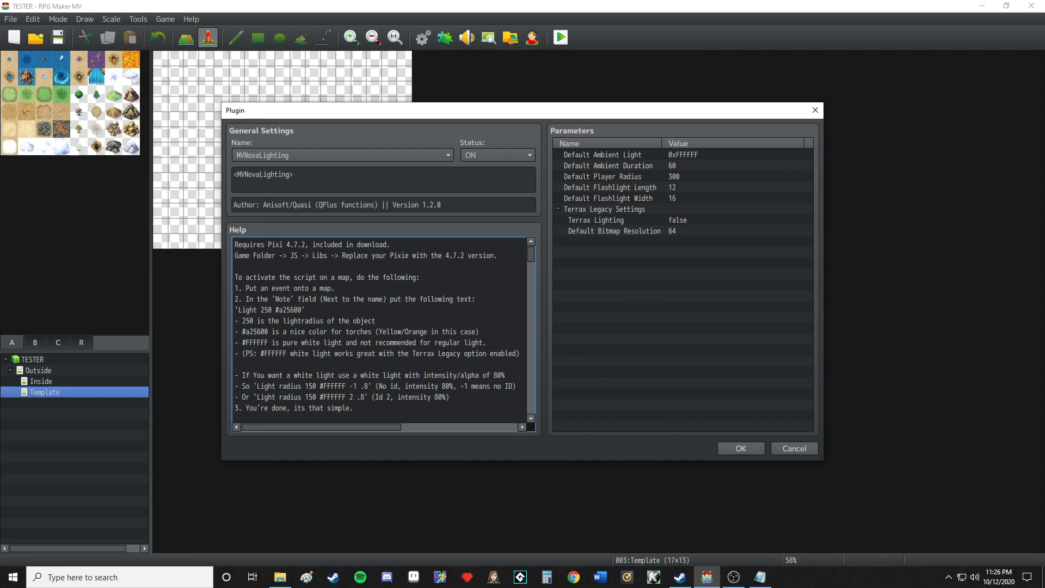
{"action": "scroll", "coordinate": [413, 358], "scroll_direction": "down", "scroll_amount": 4}
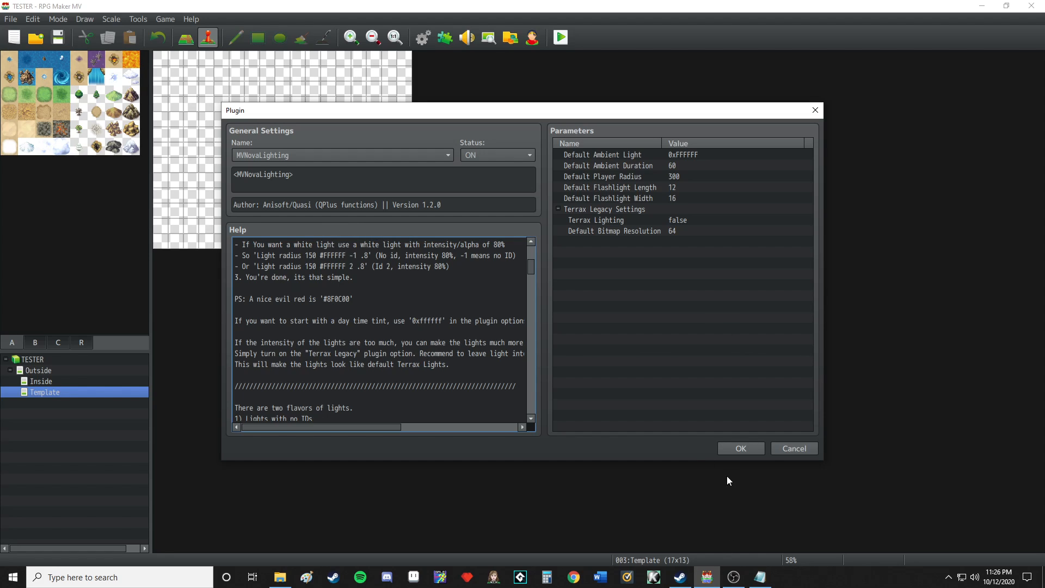
{"action": "left_click", "coordinate": [728, 447]}
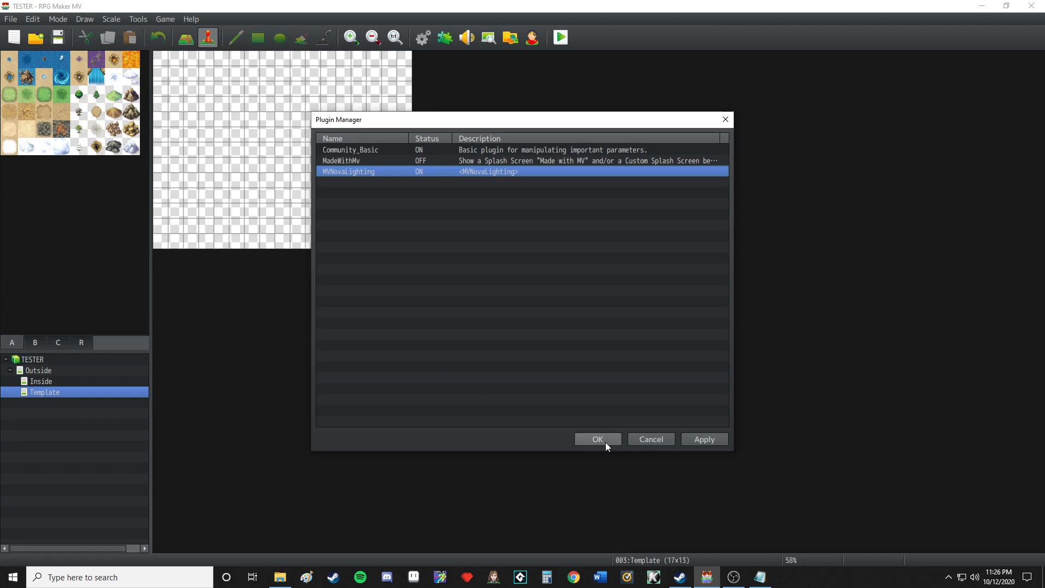
{"action": "left_click", "coordinate": [597, 439]}
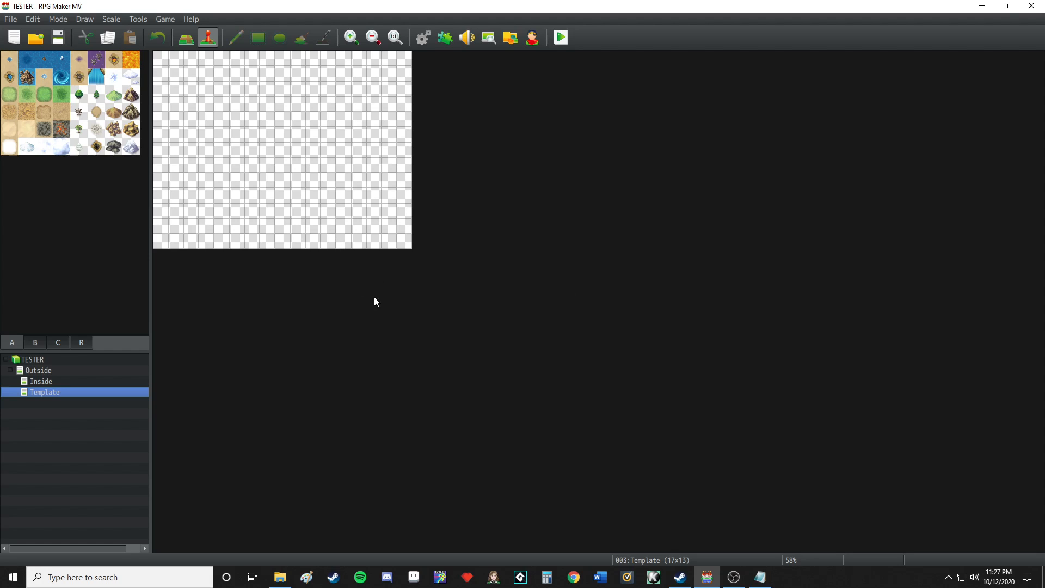
- Return from the Template map to the Outside map
{"action": "left_click", "coordinate": [127, 381]}
{"action": "left_click", "coordinate": [129, 370]}
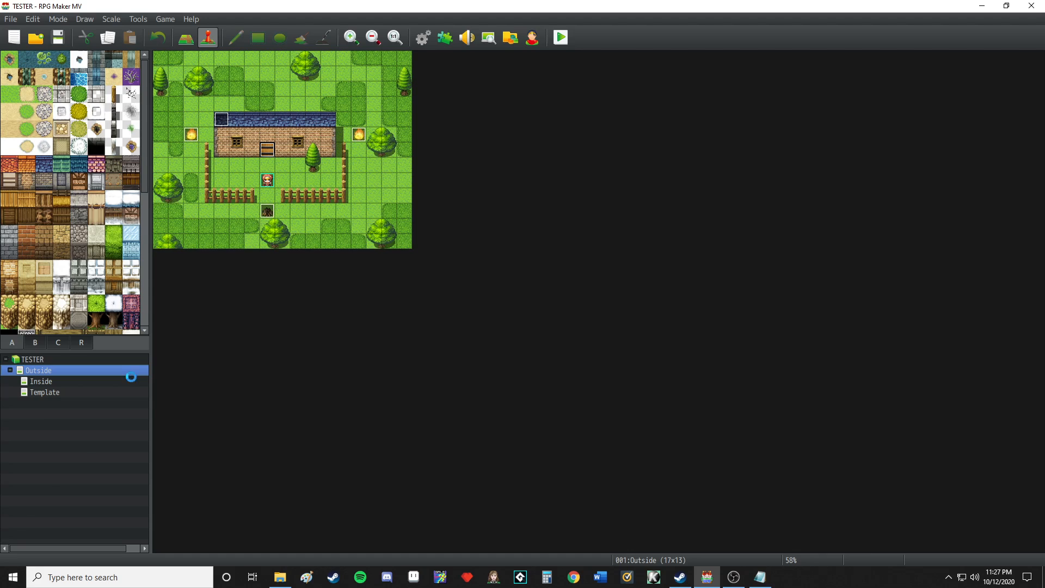
{"action": "left_click", "coordinate": [130, 377]}
{"action": "left_click", "coordinate": [131, 369]}
{"action": "left_click", "coordinate": [728, 580]}
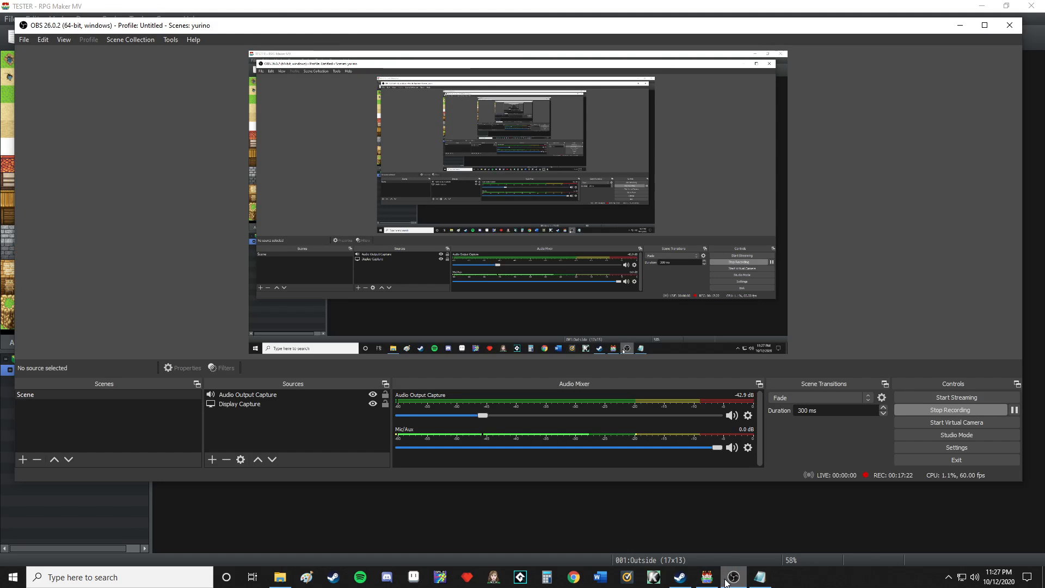